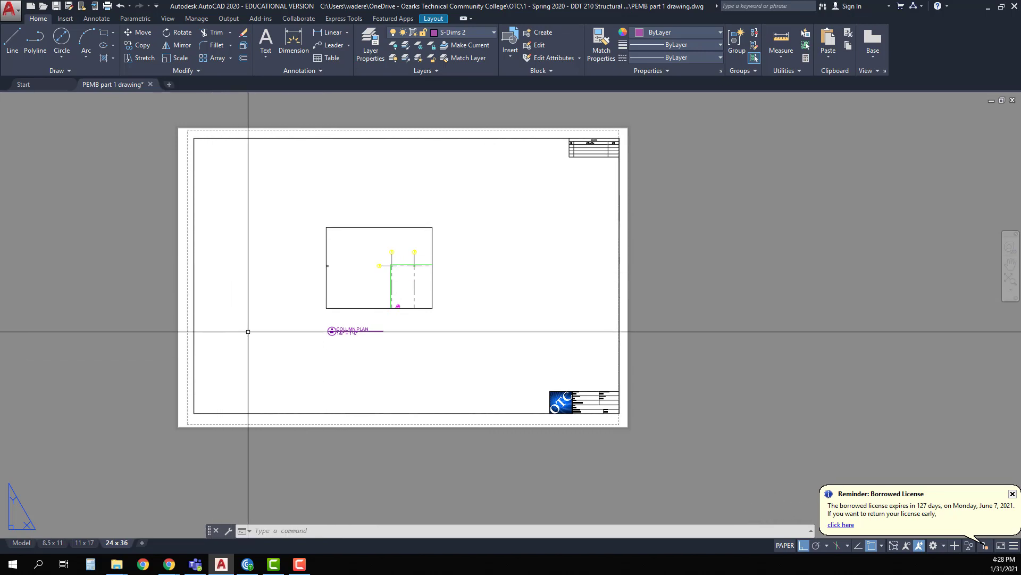
# Stretch the viewport to fill the left half of the title block border, from its upper-left corner to the bottom edge's midpoint
pyautogui.click(354, 226)
pyautogui.click(327, 227)
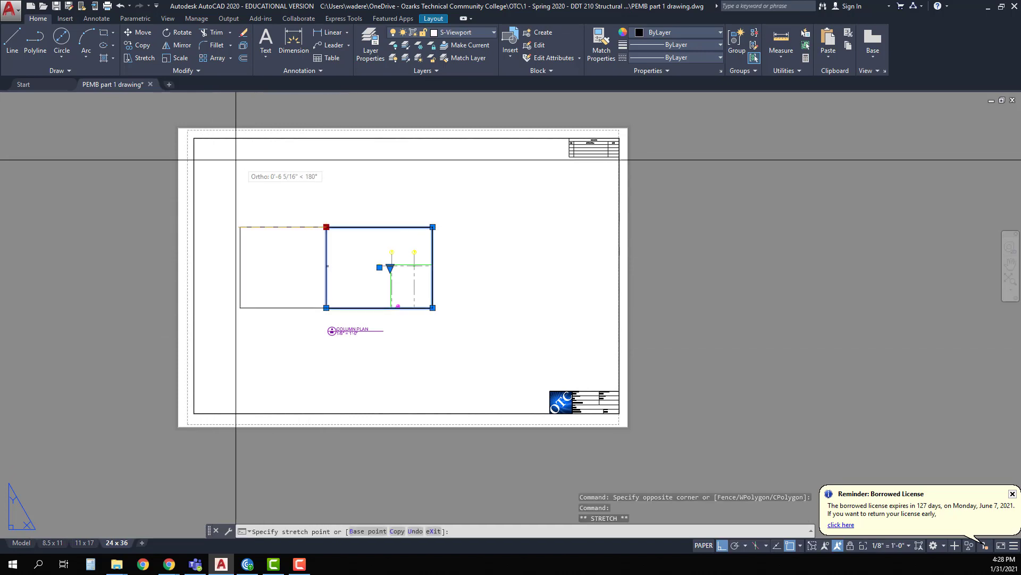
pyautogui.click(196, 138)
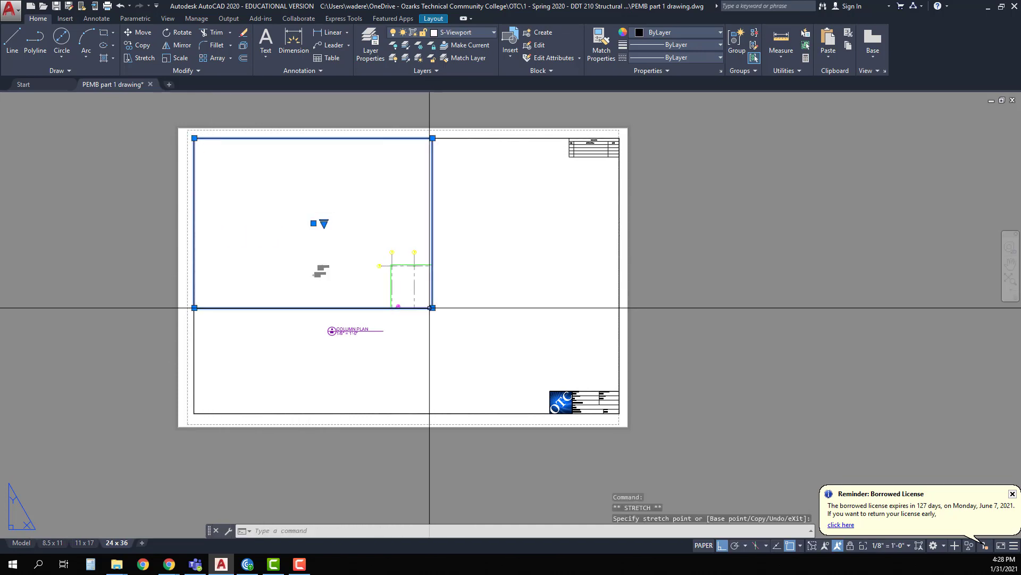
pyautogui.click(433, 307)
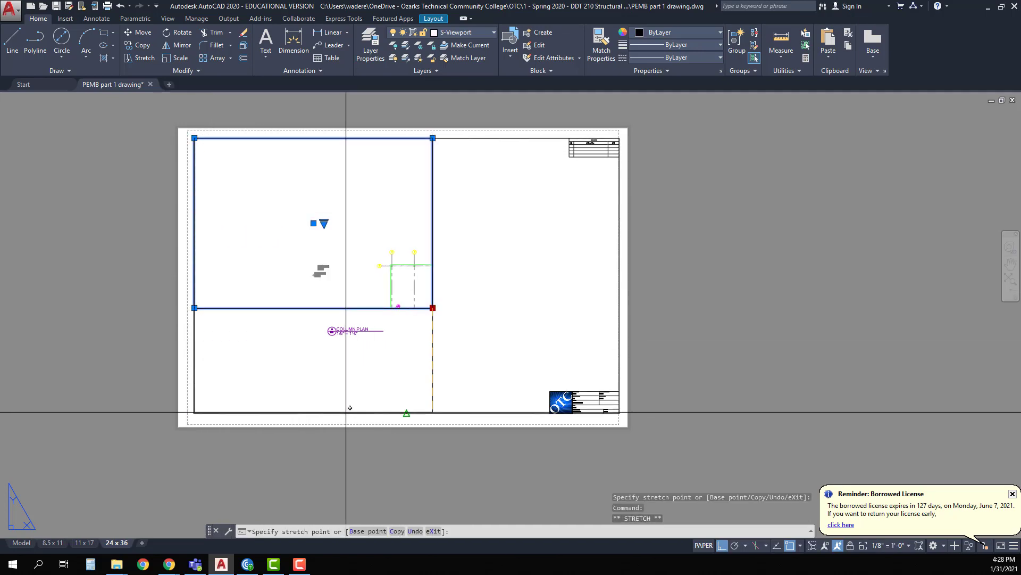
pyautogui.click(406, 413)
pyautogui.press('Escape')
pyautogui.press('Escape')
pyautogui.press('Escape')
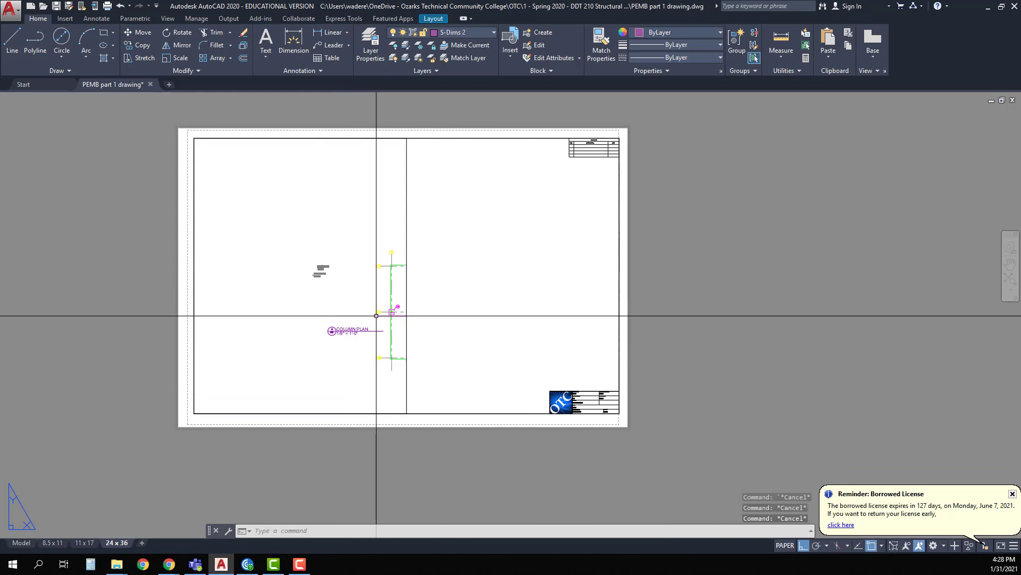
# Activate the viewport, set its scale to 1/4" = 1'-0", and position the whole column plan inside it
pyautogui.moveTo(374, 314); pyautogui.dragTo(353, 333, button='middle')
pyautogui.doubleClick(354, 333)
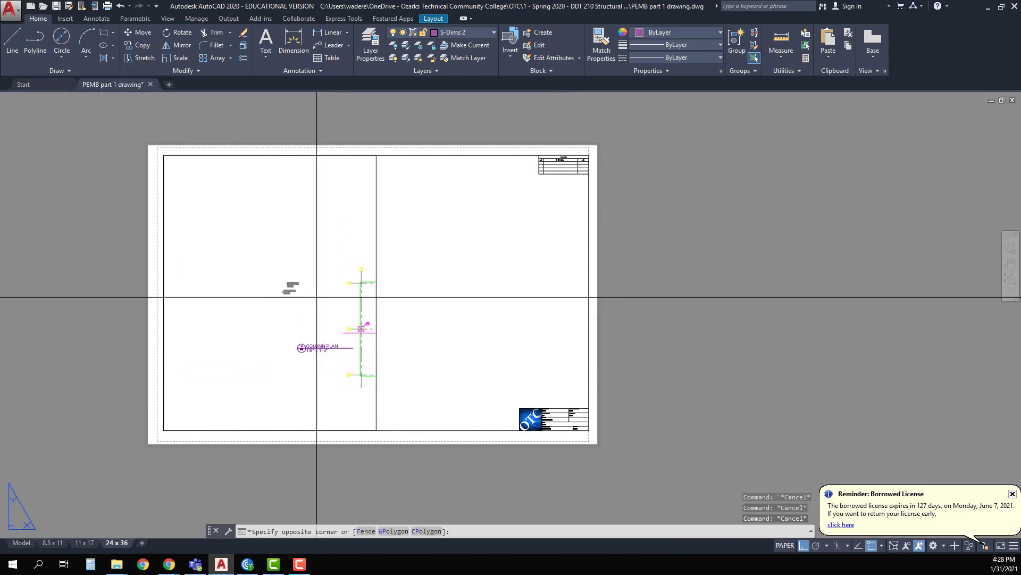
pyautogui.moveTo(339, 291); pyautogui.dragTo(217, 234, button='middle')
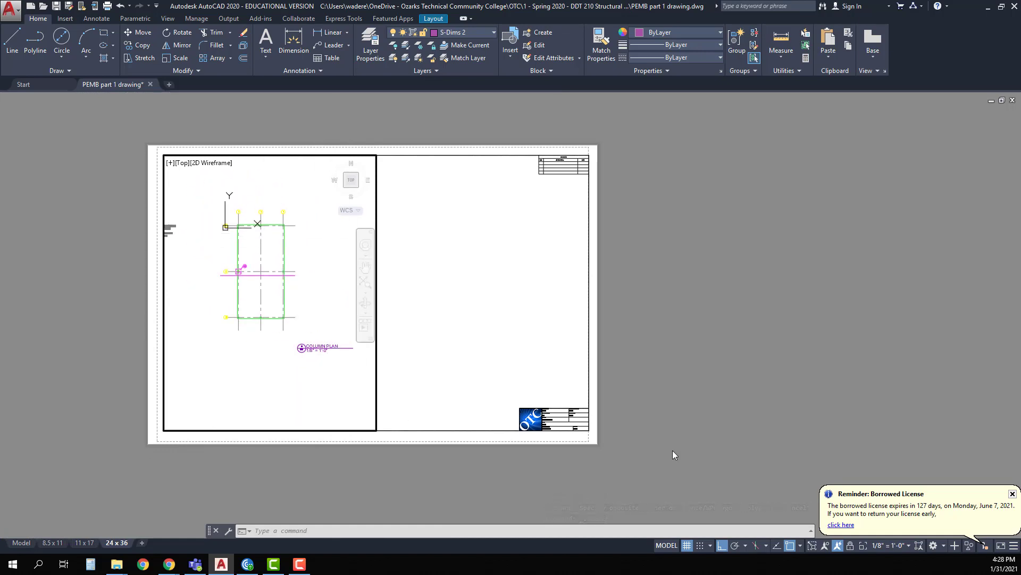
pyautogui.click(908, 546)
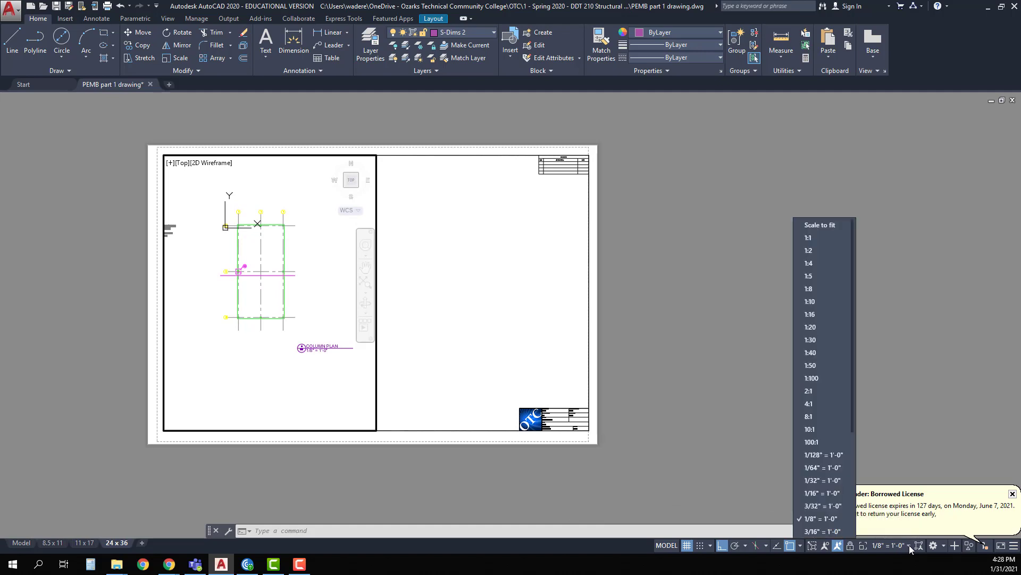
pyautogui.scroll(-3, 831, 491)
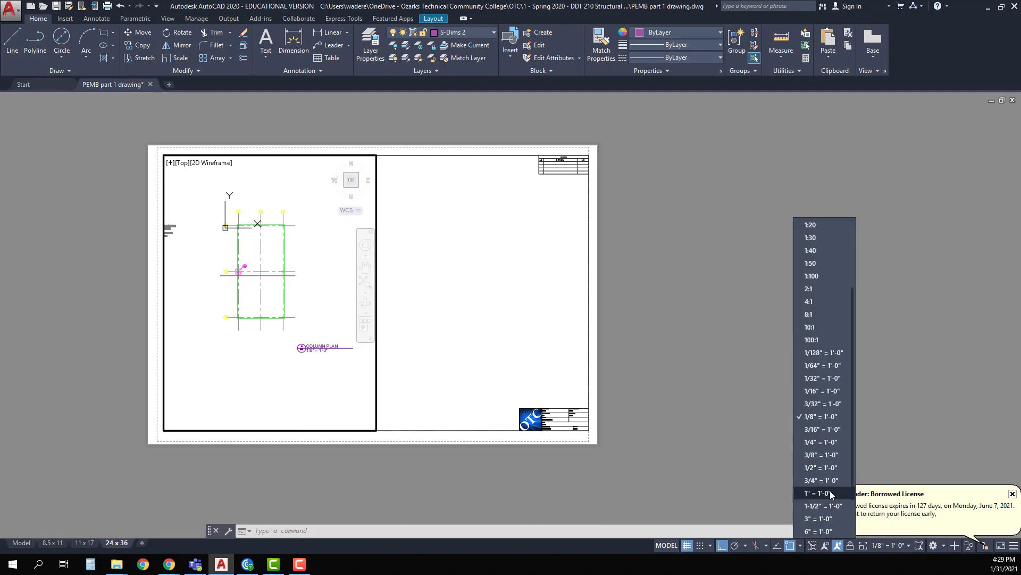
pyautogui.scroll(-1, 831, 492)
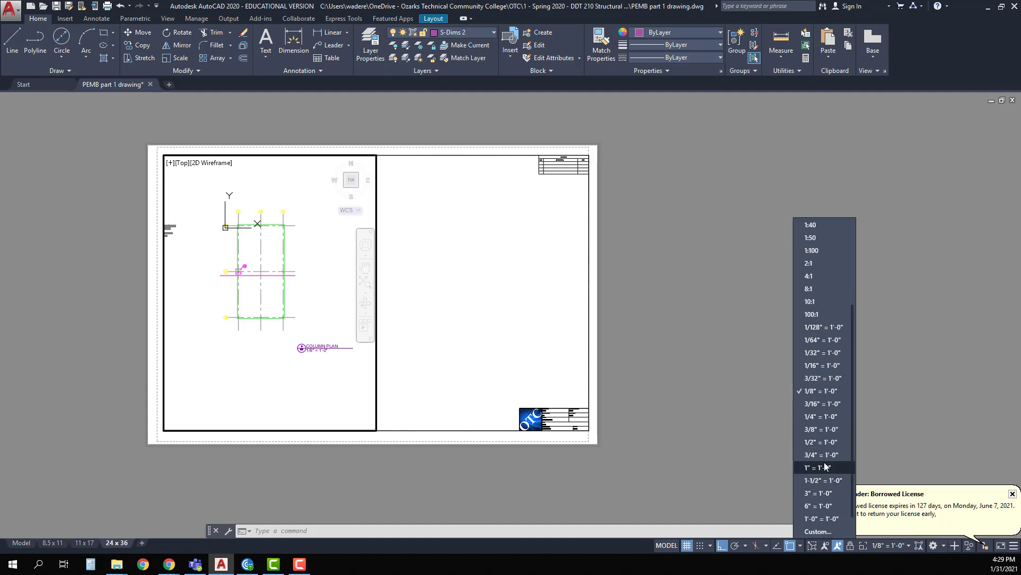
pyautogui.click(826, 466)
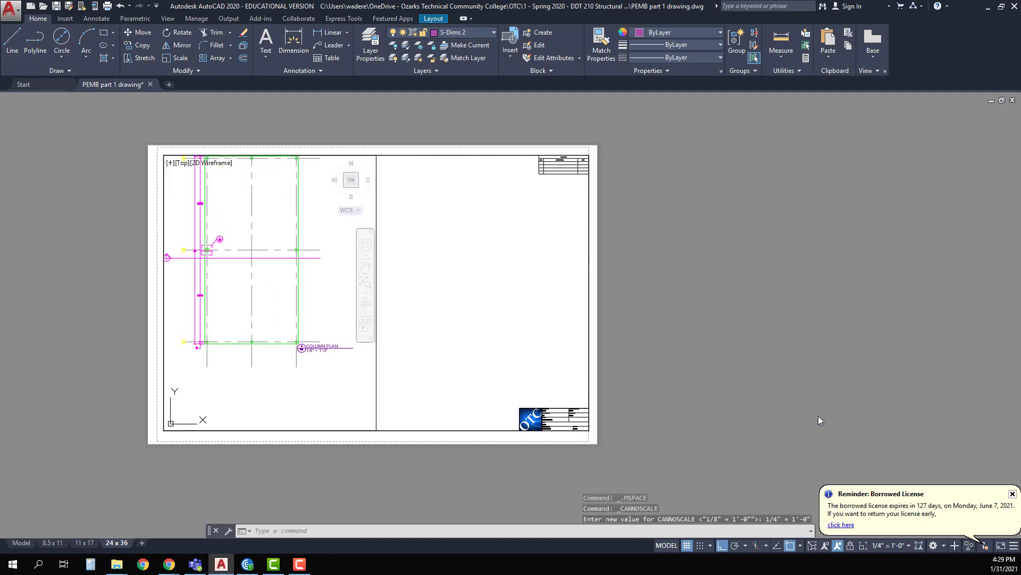
pyautogui.moveTo(254, 258)
pyautogui.mouseDown(button='middle')
pyautogui.moveTo(268, 294)
pyautogui.moveTo(259, 291)
pyautogui.mouseUp(button='middle')
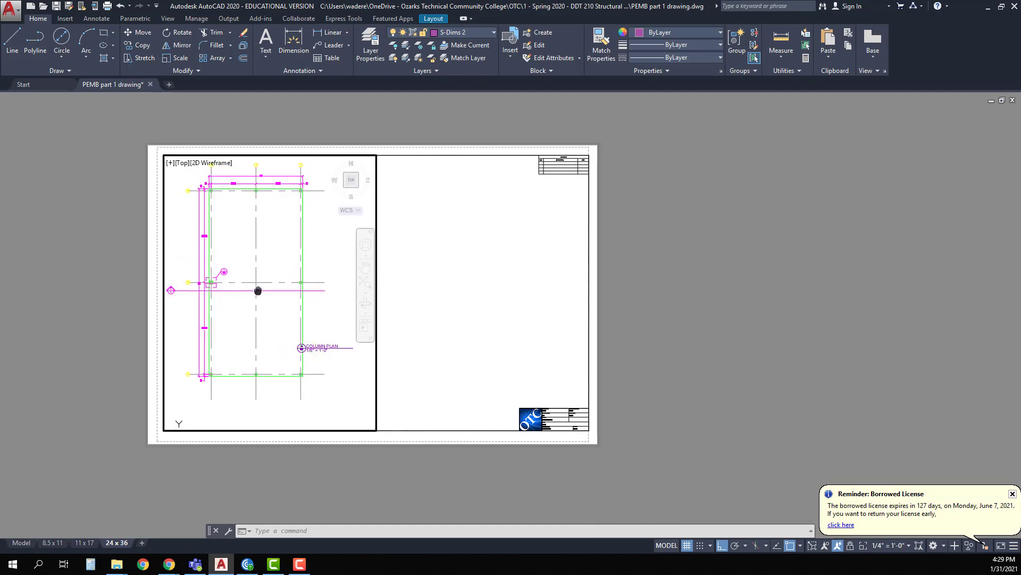
pyautogui.moveTo(258, 291); pyautogui.dragTo(261, 300, button='middle')
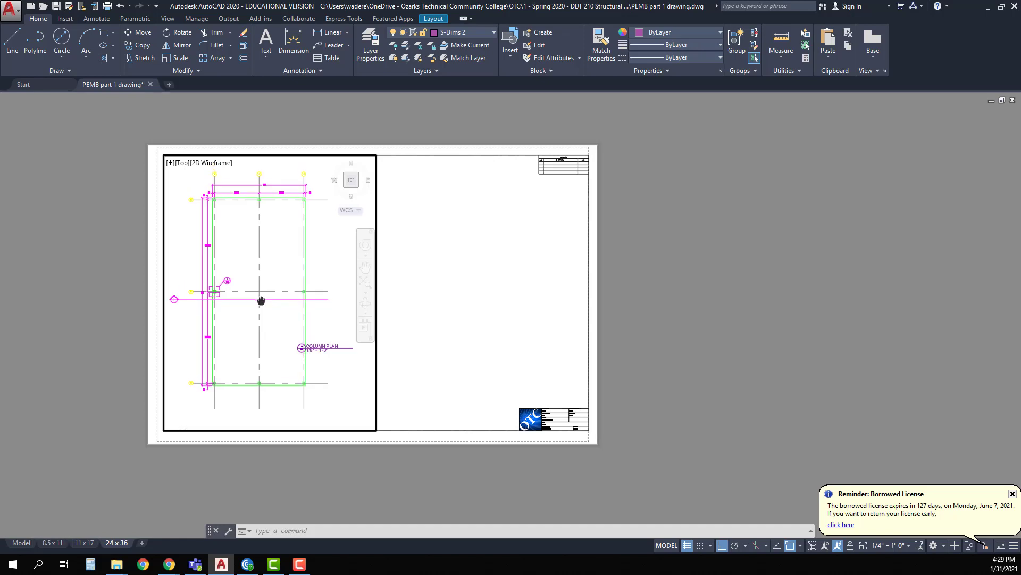
# Return to paper space, turn off object snap, and pull the viewport's right edge in closer to the column plan
pyautogui.doubleClick(432, 310)
pyautogui.click(376, 319)
pyautogui.click(403, 169)
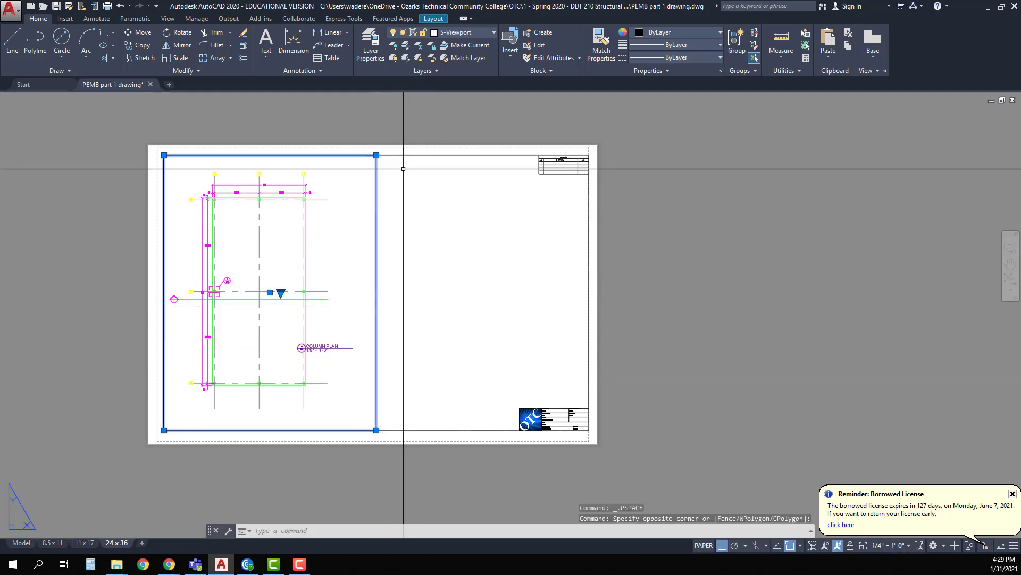
pyautogui.click(710, 504)
pyautogui.press('F3')
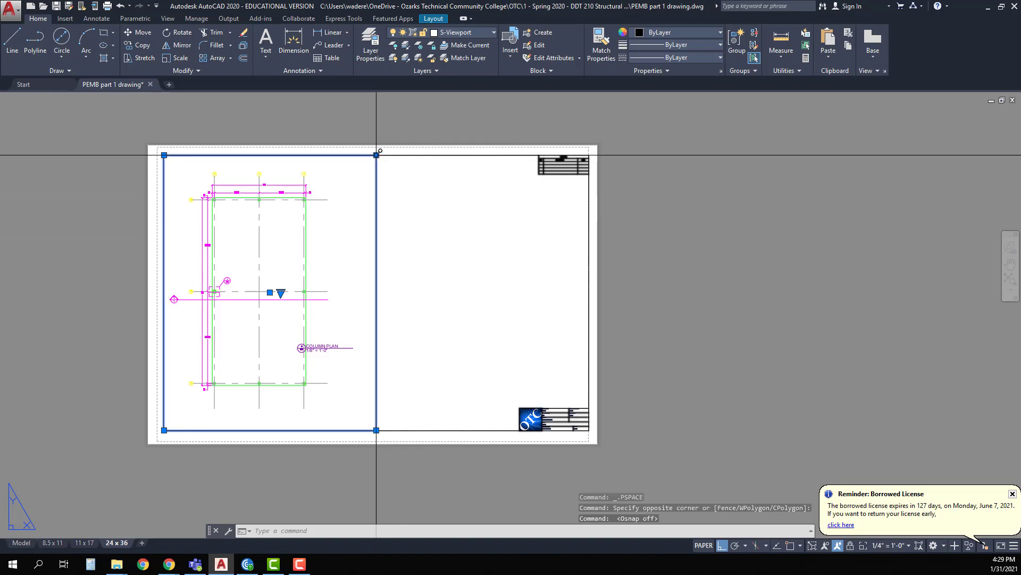
pyautogui.click(376, 155)
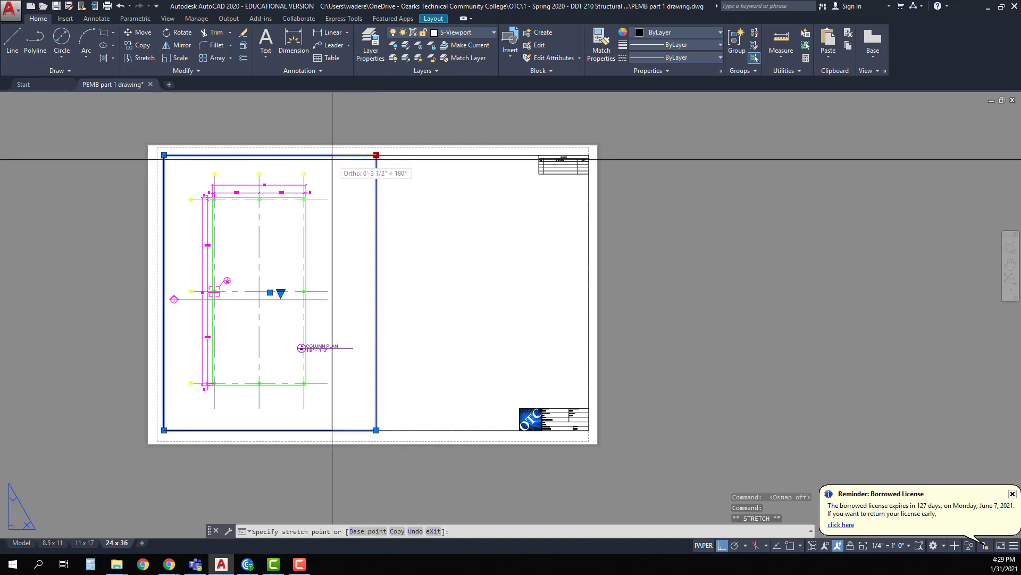
pyautogui.click(334, 155)
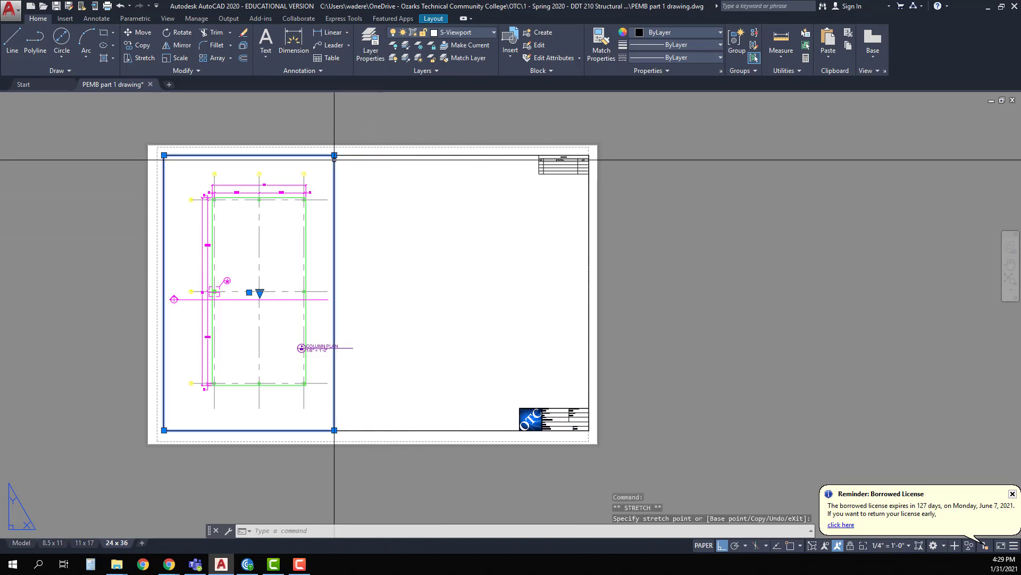
pyautogui.click(163, 155)
pyautogui.press('Escape')
pyautogui.press('Escape')
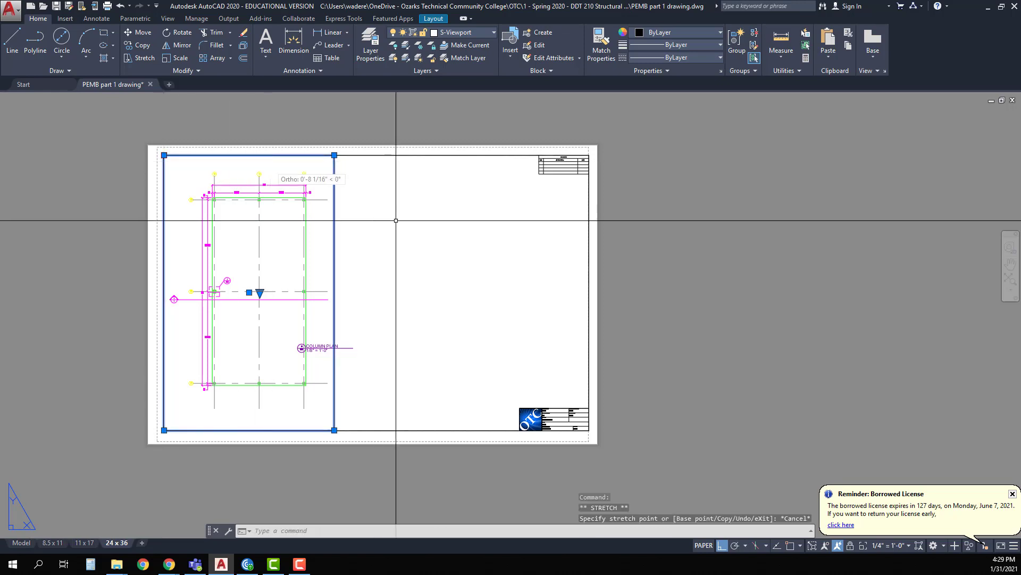
# Raise the viewport's bottom edge to leave a strip above the sheet border for the view title
pyautogui.click(335, 415)
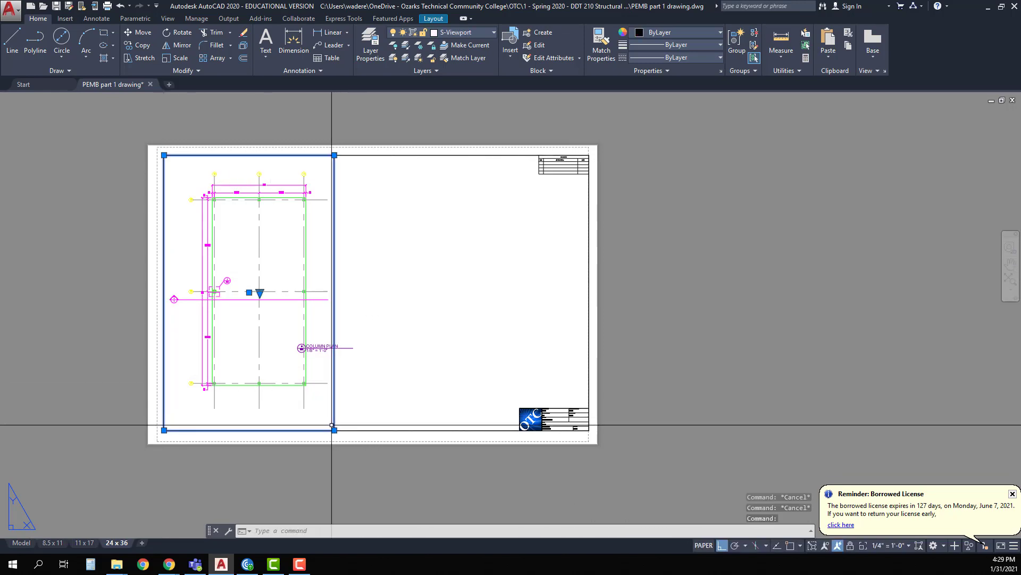
pyautogui.click(334, 430)
pyautogui.click(336, 413)
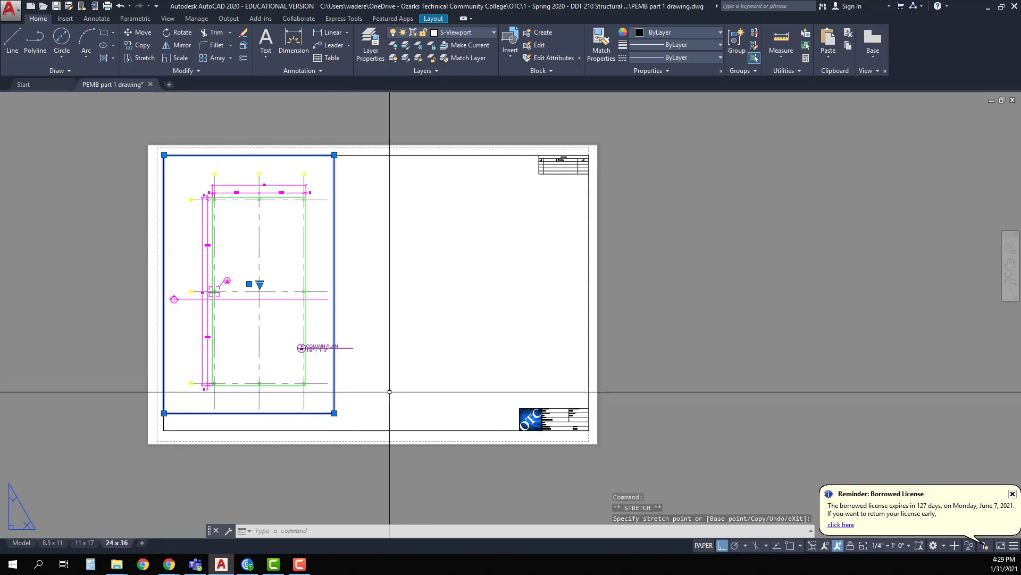
pyautogui.press('Escape')
pyautogui.press('Escape')
# Move the COLUMN PLAN title into the strip below the viewport, with Ortho turned off
pyautogui.click(142, 34)
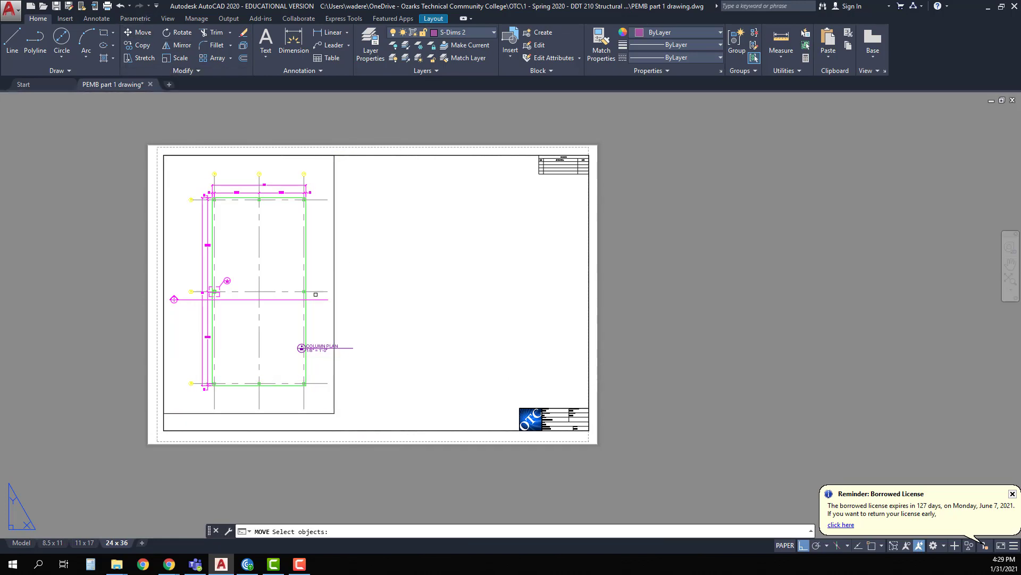
pyautogui.click(283, 328)
pyautogui.click(369, 361)
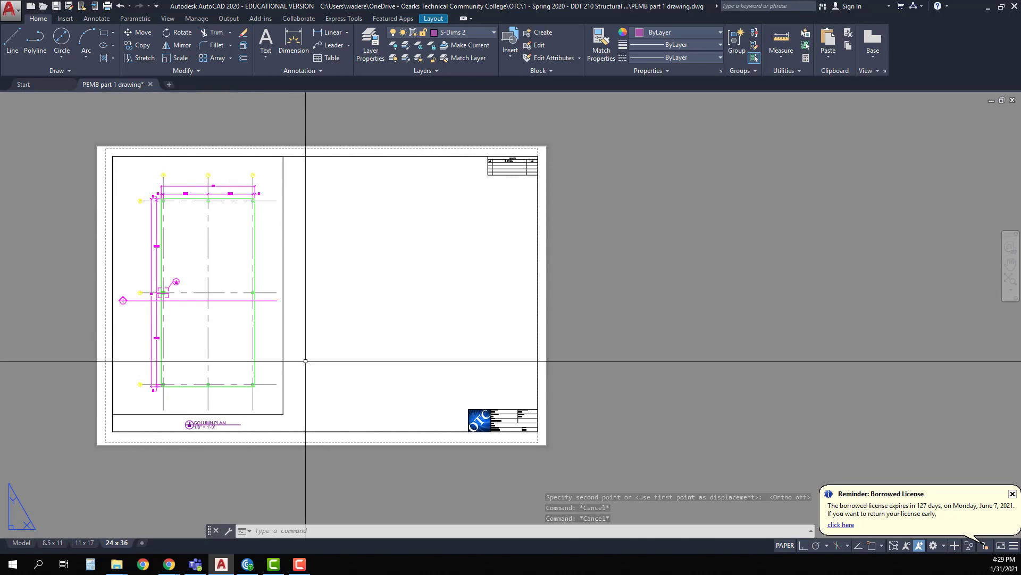
pyautogui.press('Escape')
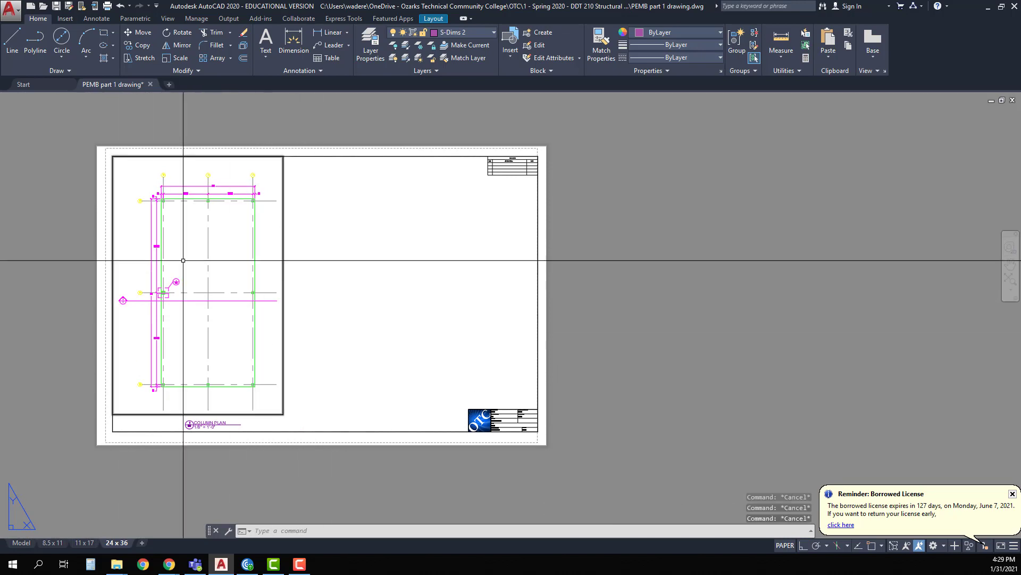
# Lock the column plan viewport, test the lock by panning within it, and return to paper space
pyautogui.doubleClick(218, 325)
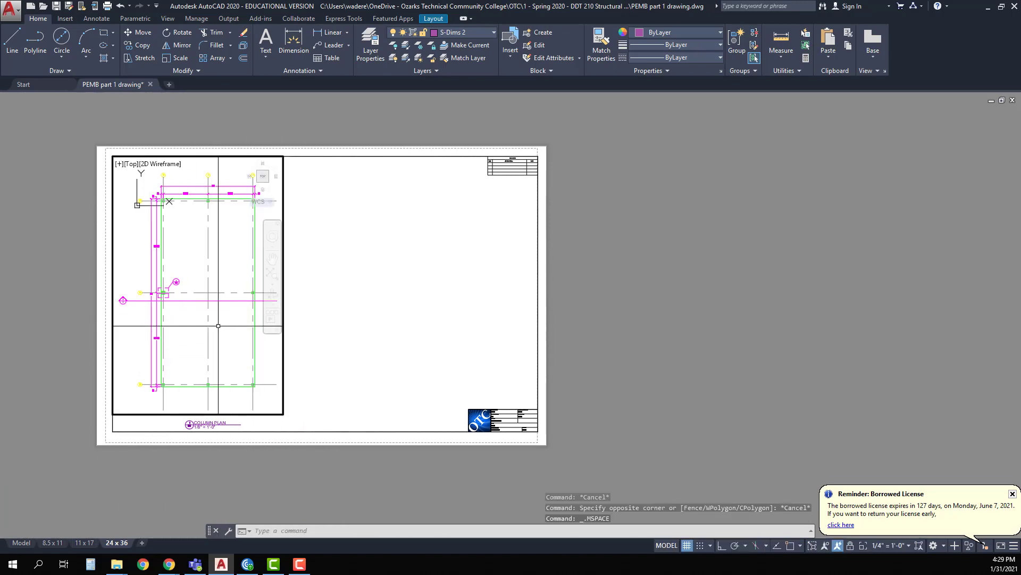
pyautogui.click(851, 548)
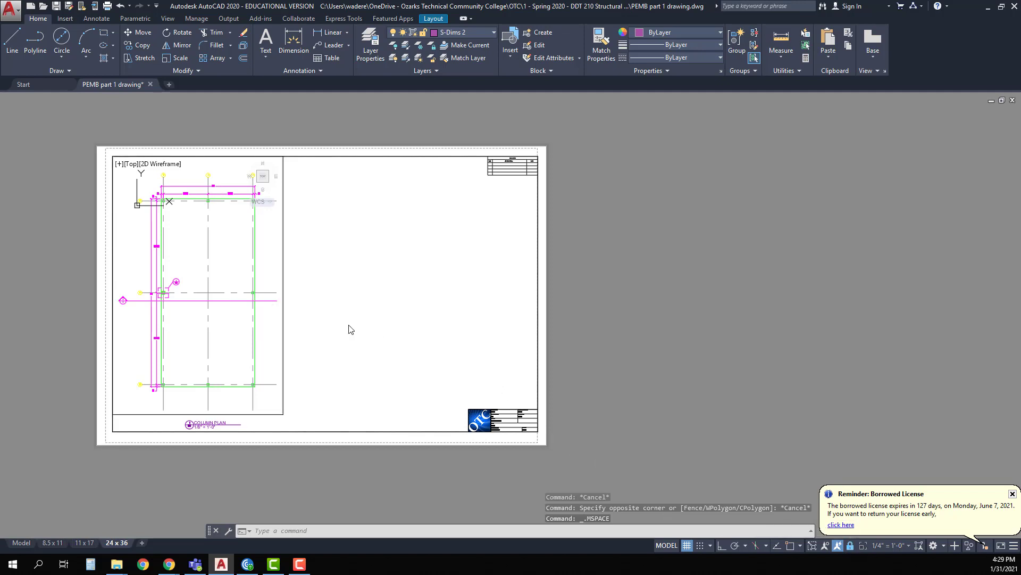
pyautogui.moveTo(210, 283); pyautogui.dragTo(194, 329, button='middle')
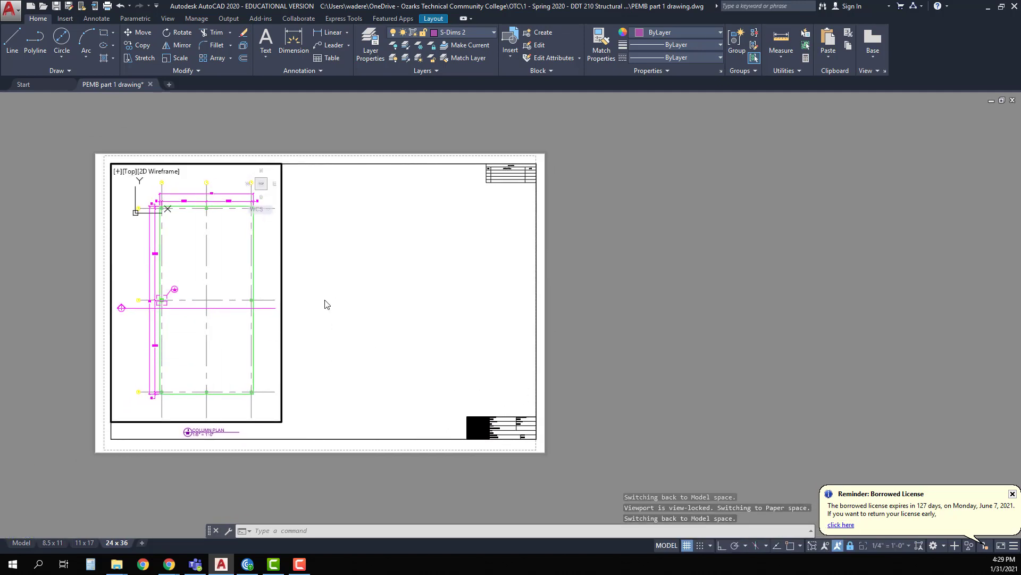
pyautogui.doubleClick(340, 319)
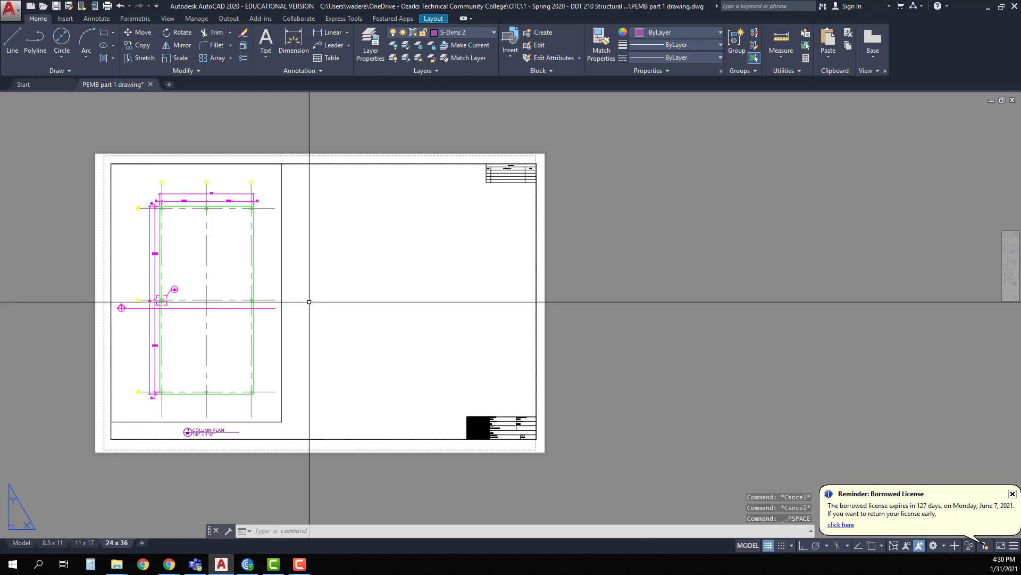
pyautogui.press('Escape')
pyautogui.press('Escape')
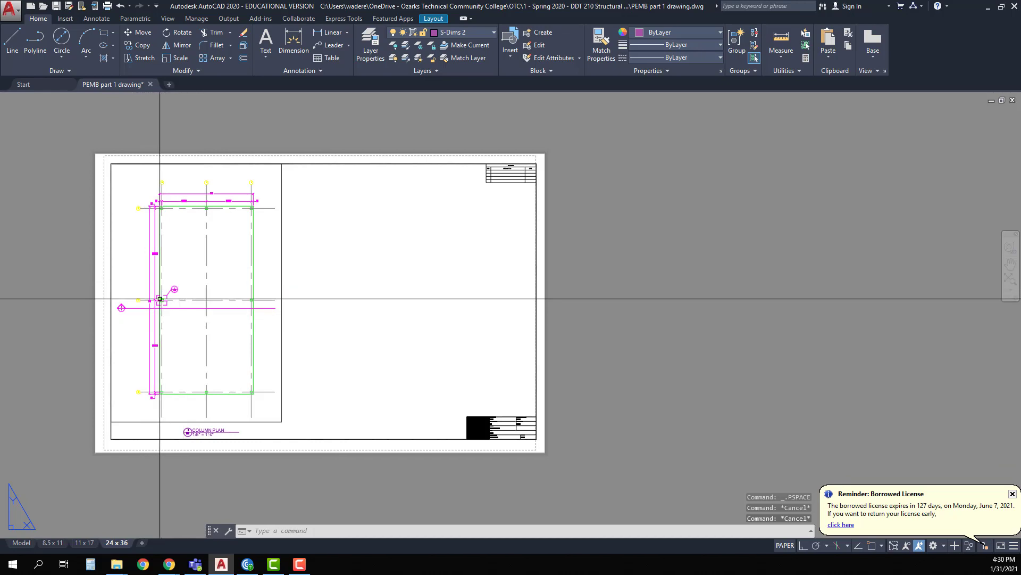
# Copy the column plan viewport into the empty area beside it on the sheet
pyautogui.click(282, 228)
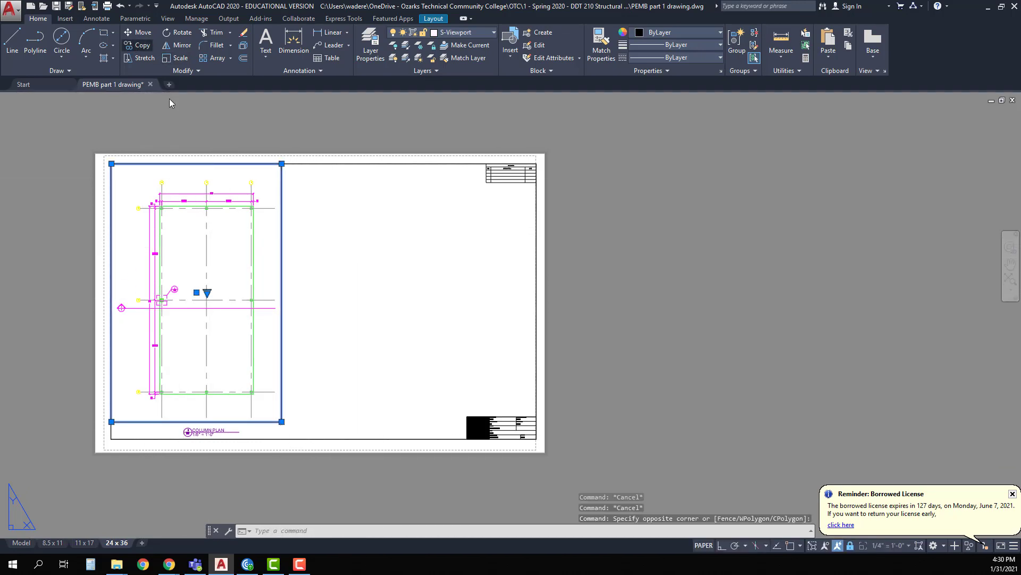
pyautogui.click(140, 46)
pyautogui.click(200, 190)
pyautogui.click(377, 193)
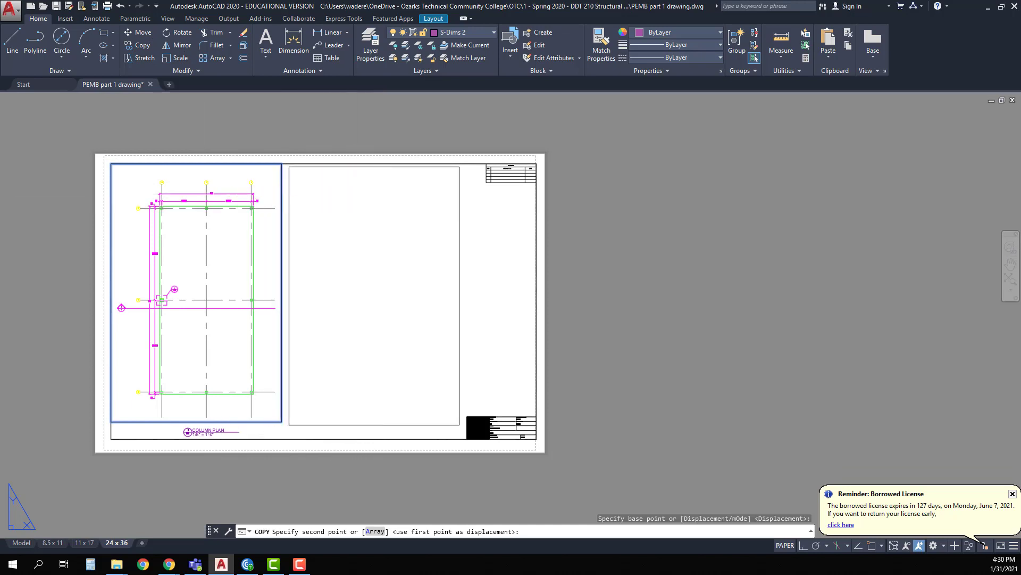
pyautogui.press('Escape')
# Turn on object snap and move the copied viewport so its top-left corner meets the first viewport's top-right corner
pyautogui.click(139, 33)
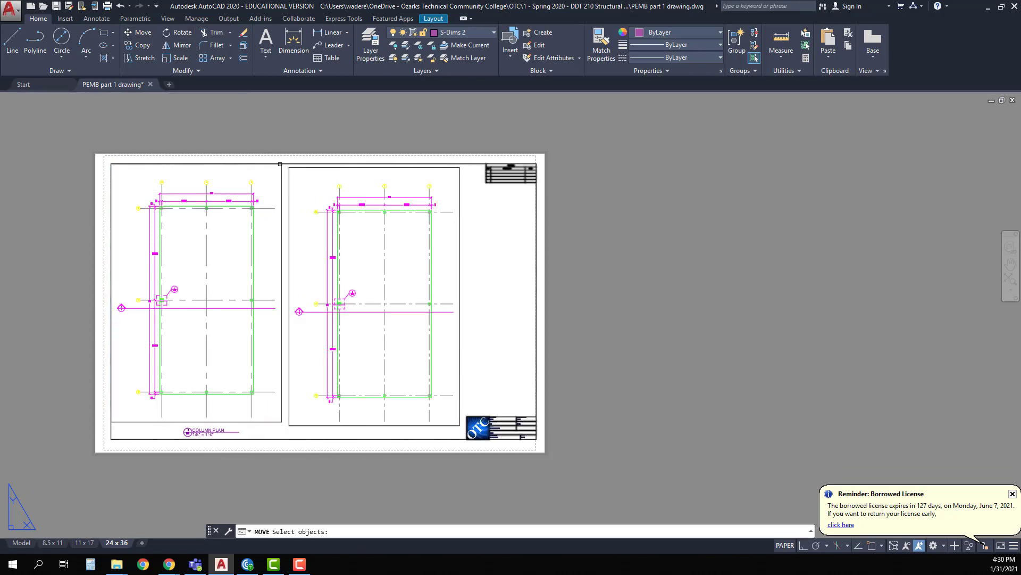
pyautogui.click(293, 183)
pyautogui.click(285, 178)
pyautogui.press('Return')
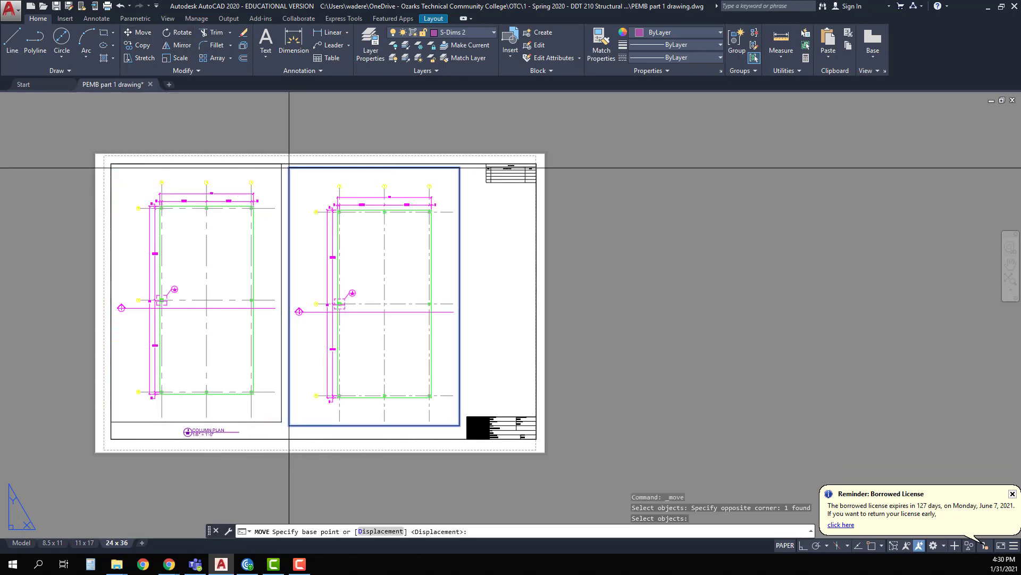
pyautogui.click(871, 546)
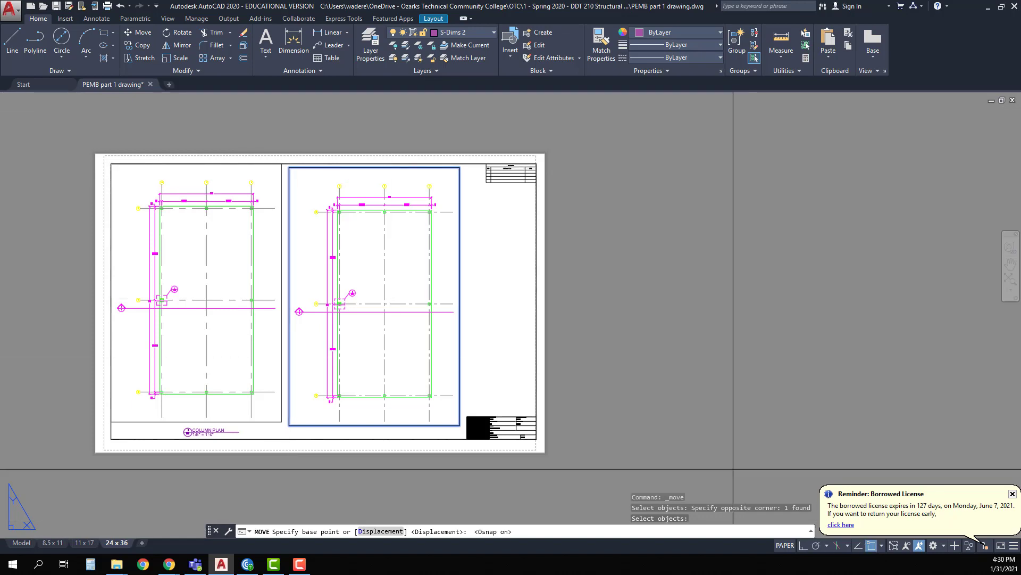
pyautogui.click(289, 168)
pyautogui.press('Escape')
pyautogui.press('Escape')
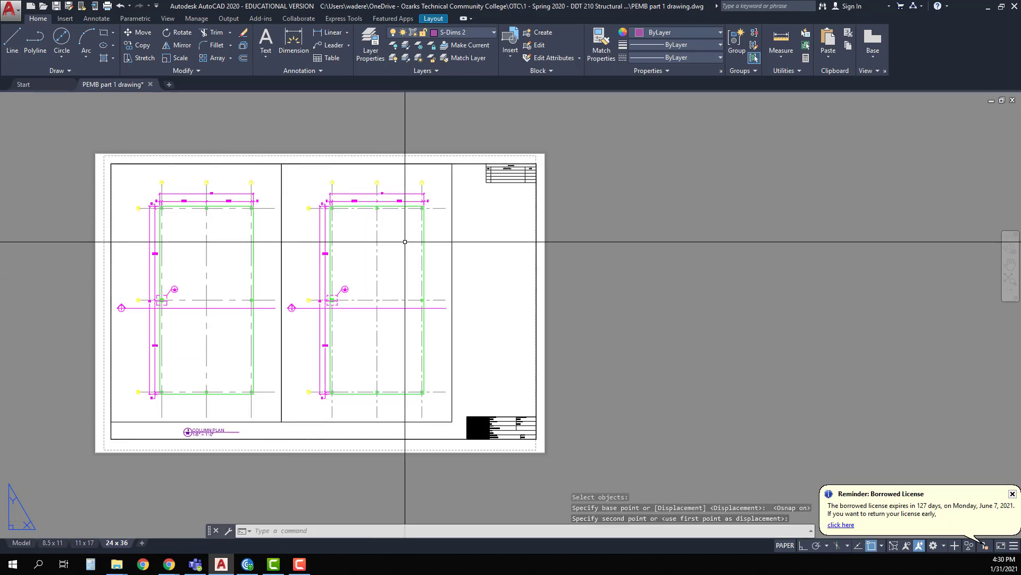
# Unlock the copied viewport, set its scale to 1-1/2" = 1'-0", and position the column detail at grid B within it
pyautogui.doubleClick(355, 247)
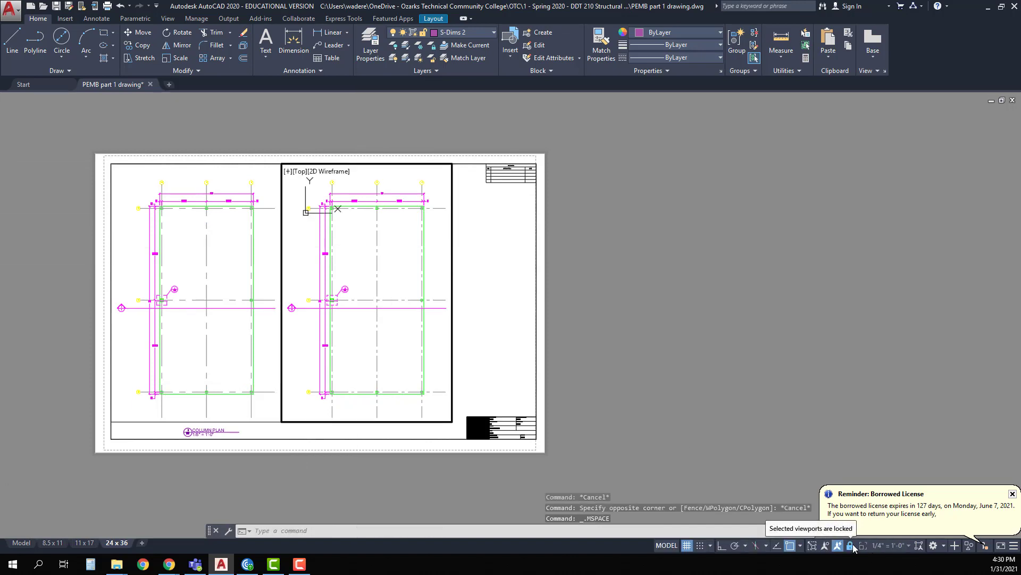
pyautogui.scroll(3, 331, 293)
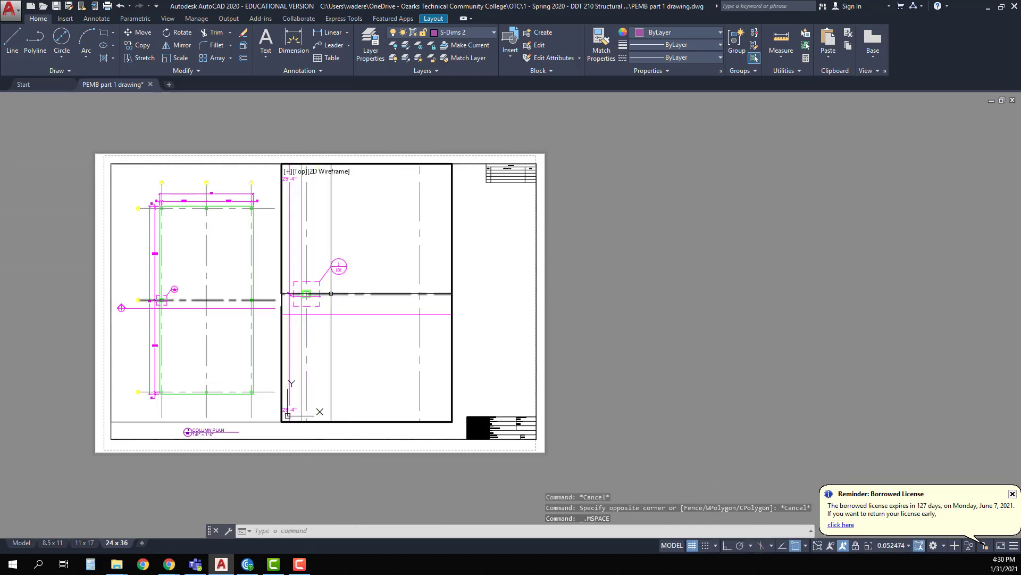
pyautogui.moveTo(331, 293); pyautogui.dragTo(361, 264, button='middle')
pyautogui.scroll(2, 391, 250)
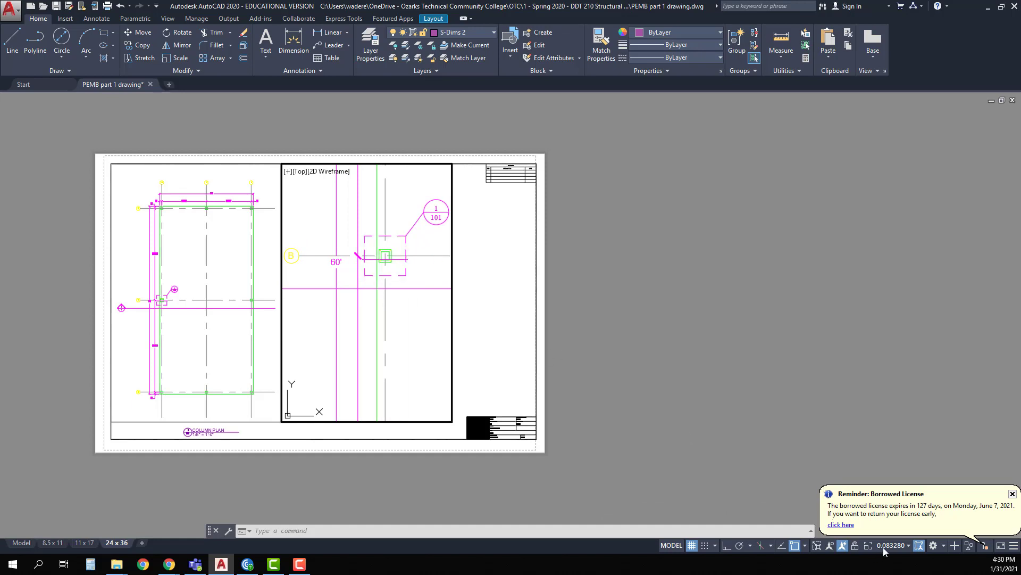
pyautogui.click(908, 546)
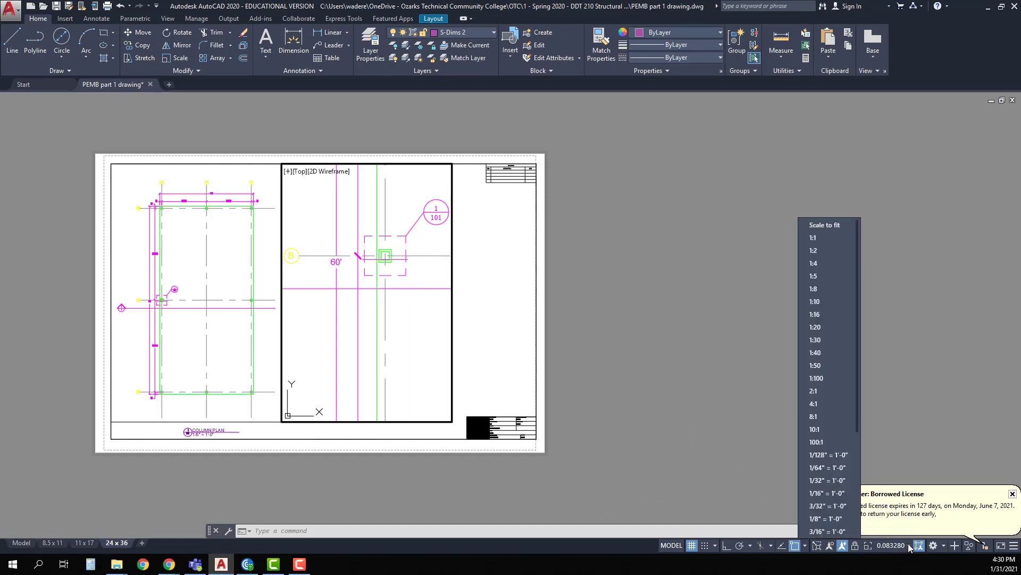
pyautogui.click(825, 481)
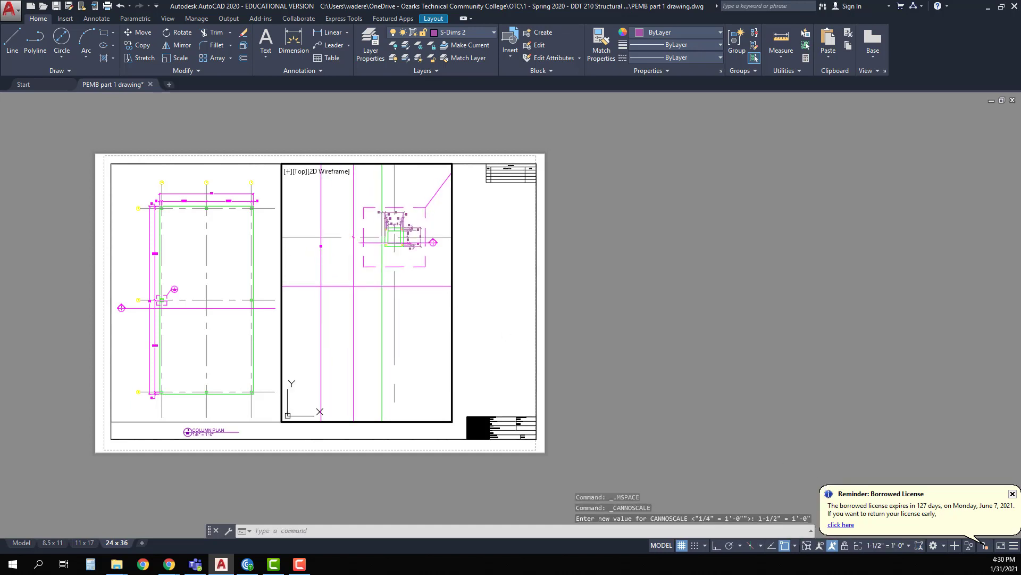
pyautogui.moveTo(400, 258); pyautogui.dragTo(362, 279, button='middle')
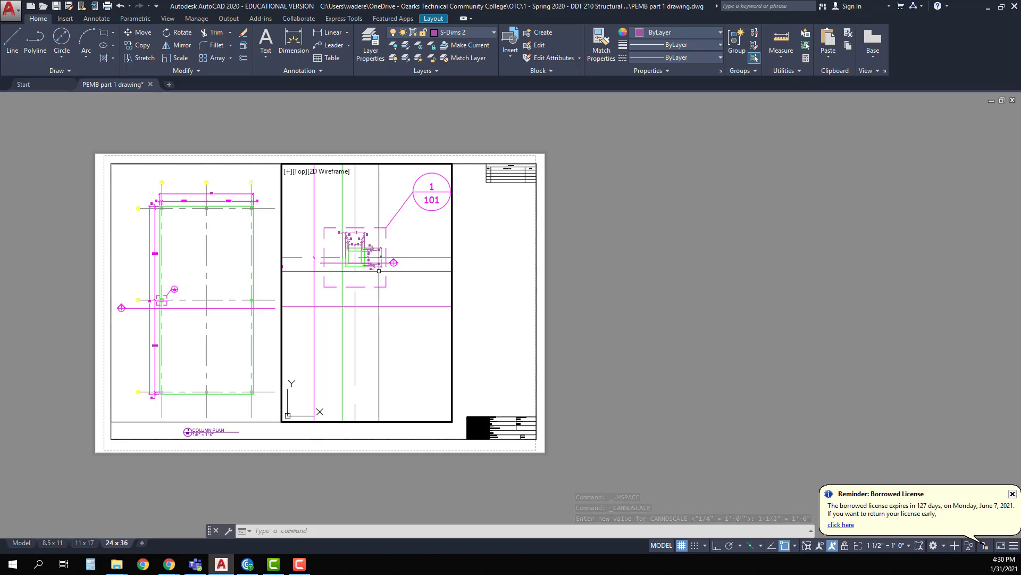
# Lock the column detail viewport, test the lock by zooming and panning within it, and return to paper space
pyautogui.click(847, 546)
pyautogui.scroll(6, 354, 240)
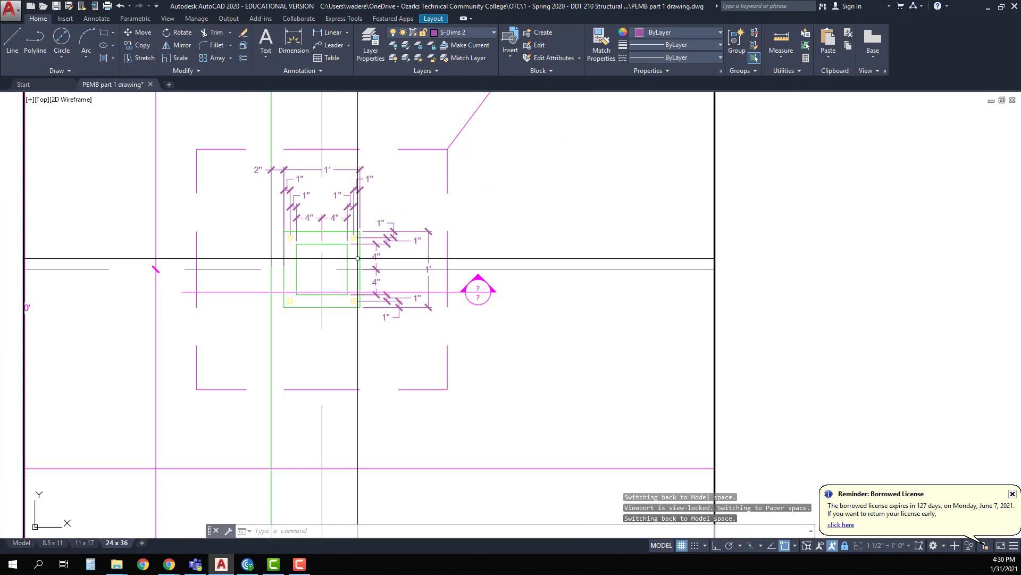
pyautogui.moveTo(441, 341); pyautogui.dragTo(590, 394, button='middle')
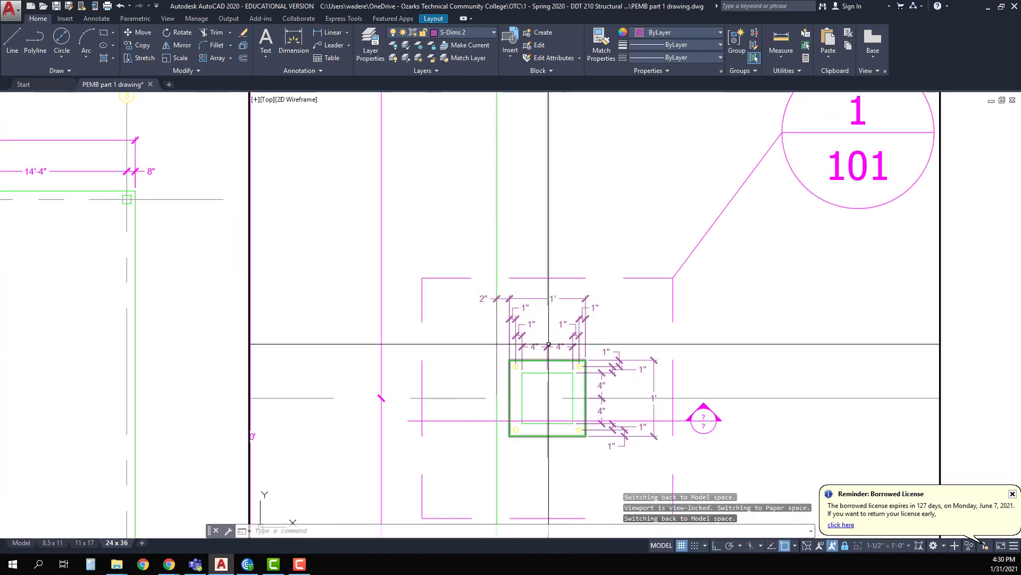
pyautogui.scroll(-3, 548, 340)
pyautogui.scroll(-4, 576, 372)
pyautogui.moveTo(576, 372); pyautogui.dragTo(350, 266, button='middle')
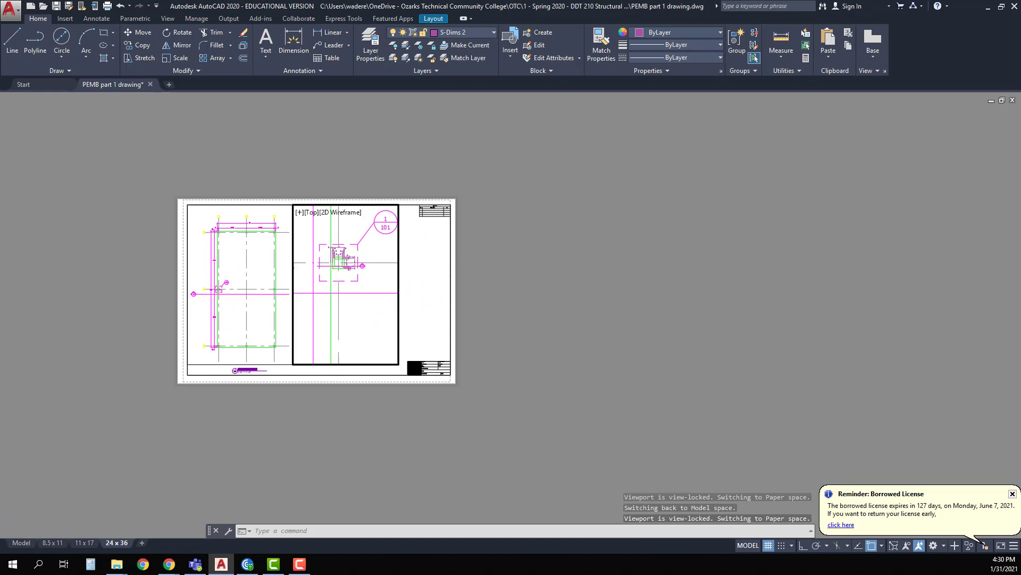
pyautogui.press('Escape')
pyautogui.press('Escape')
pyautogui.press('Escape')
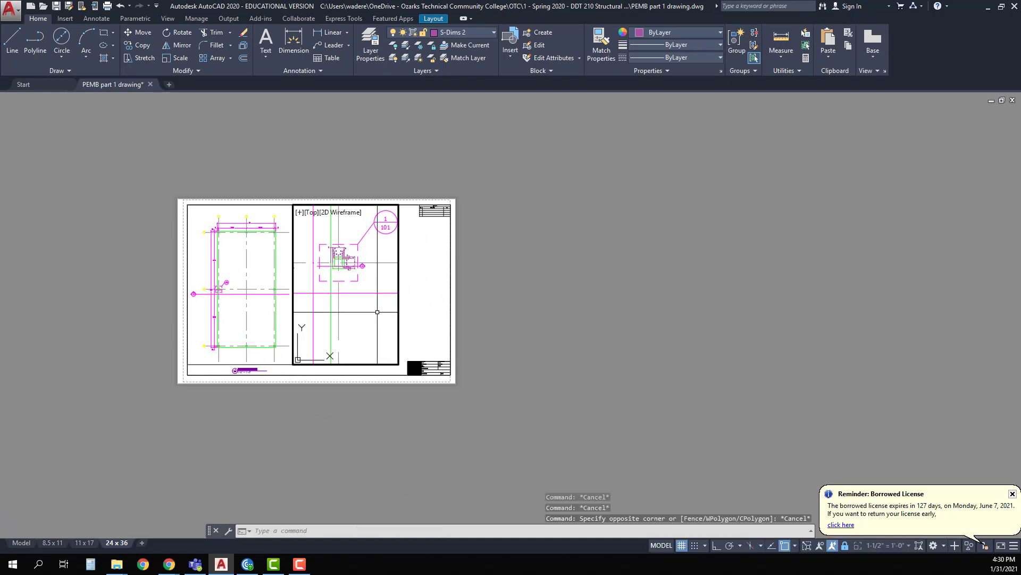
pyautogui.doubleClick(420, 301)
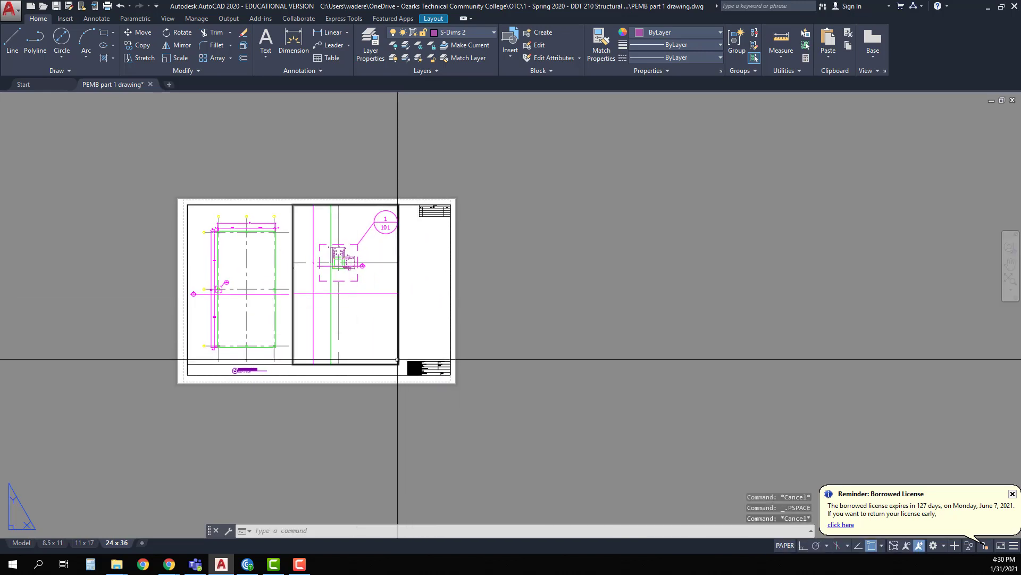
# Shorten the column detail viewport by raising its bottom edge to just below the dashed detail box
pyautogui.click(396, 364)
pyautogui.click(399, 364)
pyautogui.click(399, 293)
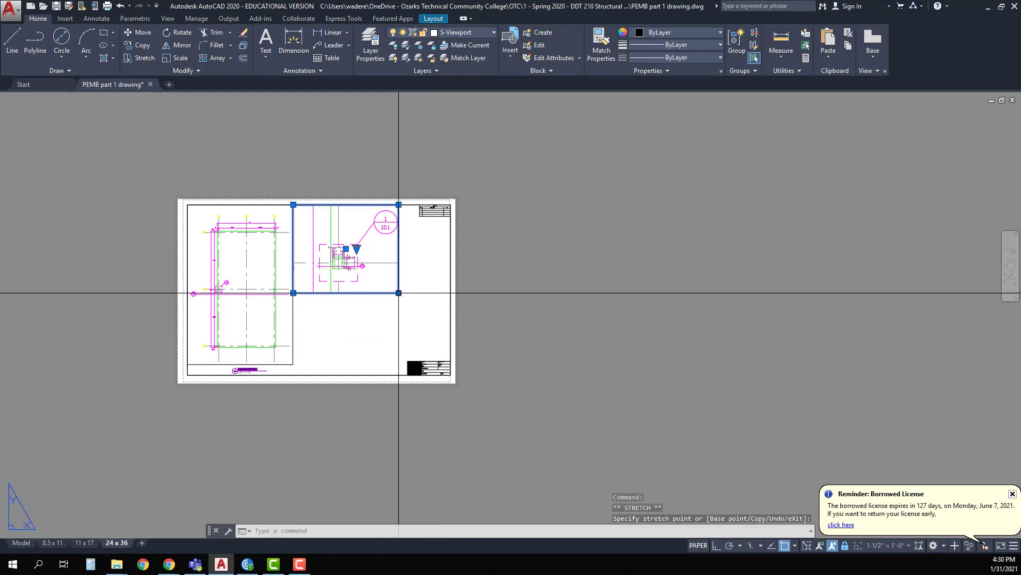
pyautogui.press('Escape')
pyautogui.press('Escape')
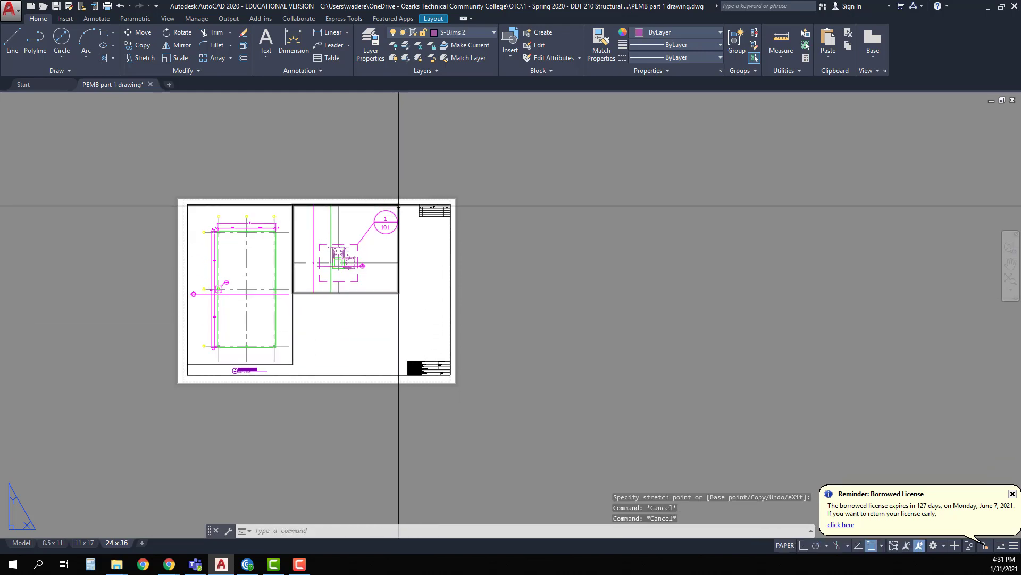
# Turn off object snap and pull all the detail viewport's edges in closely around the dashed box and its section marker
pyautogui.click(400, 208)
pyautogui.click(397, 215)
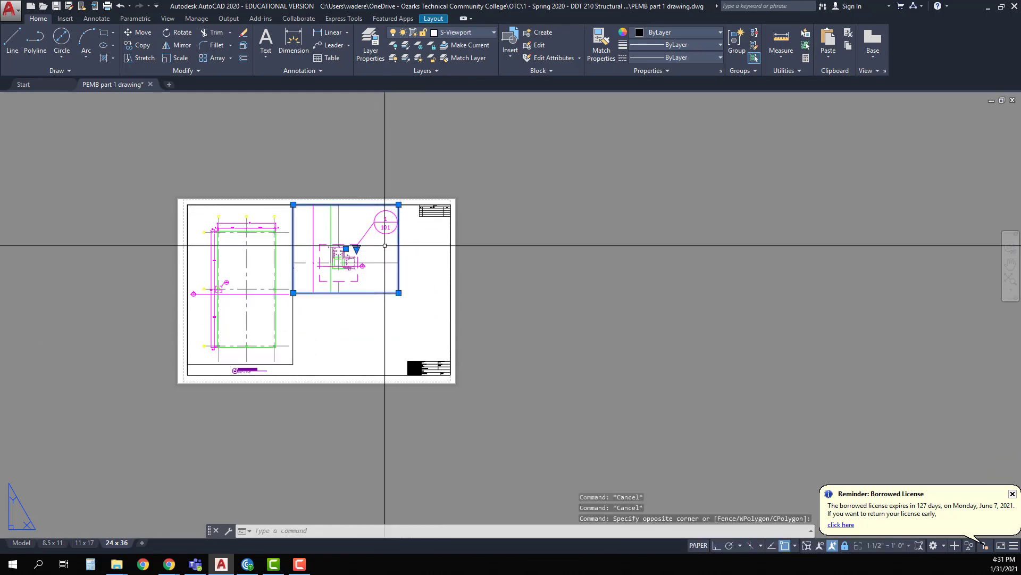
pyautogui.click(398, 206)
pyautogui.click(373, 241)
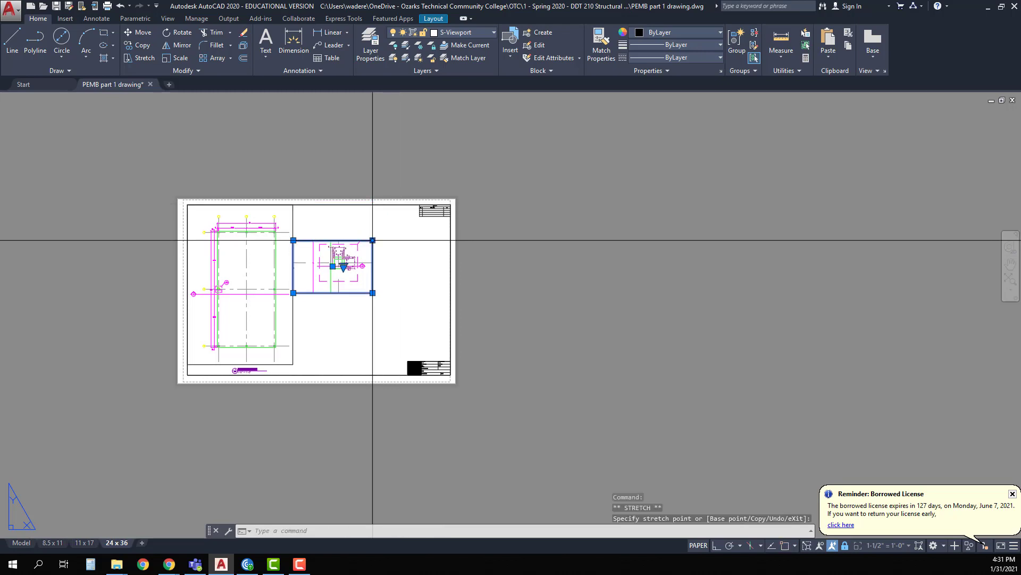
pyautogui.click(293, 292)
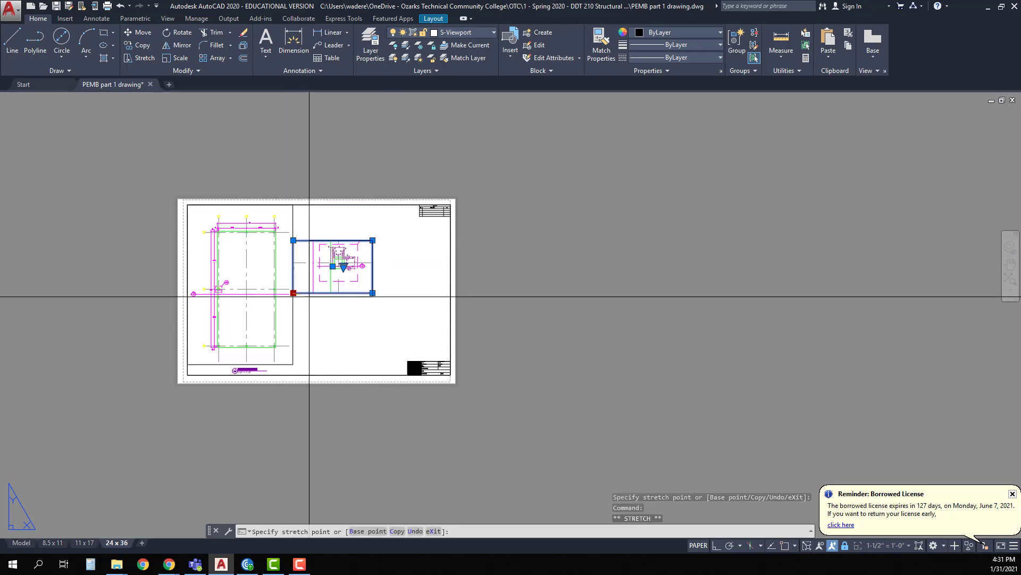
pyautogui.click(315, 292)
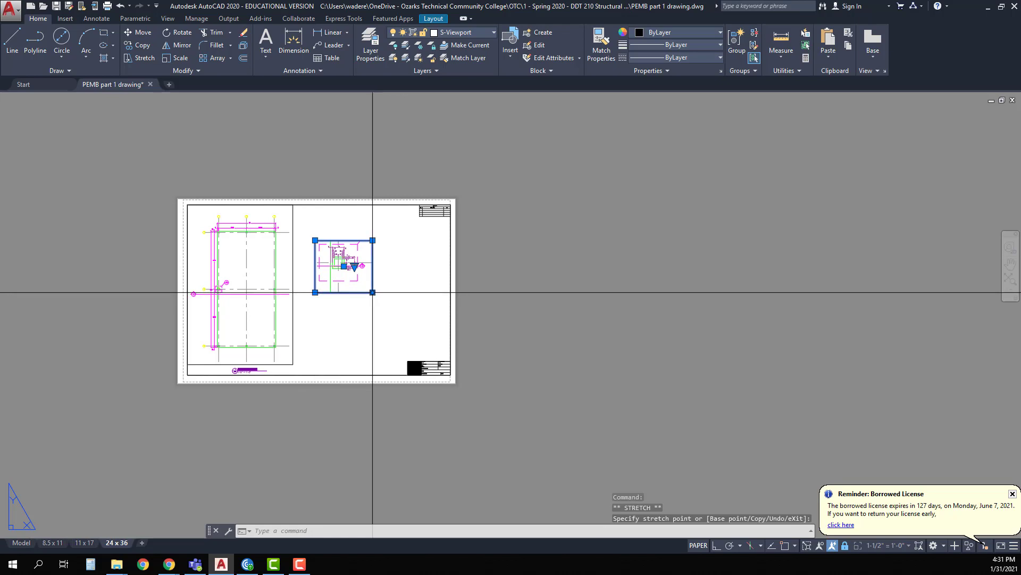
pyautogui.click(373, 292)
pyautogui.click(372, 287)
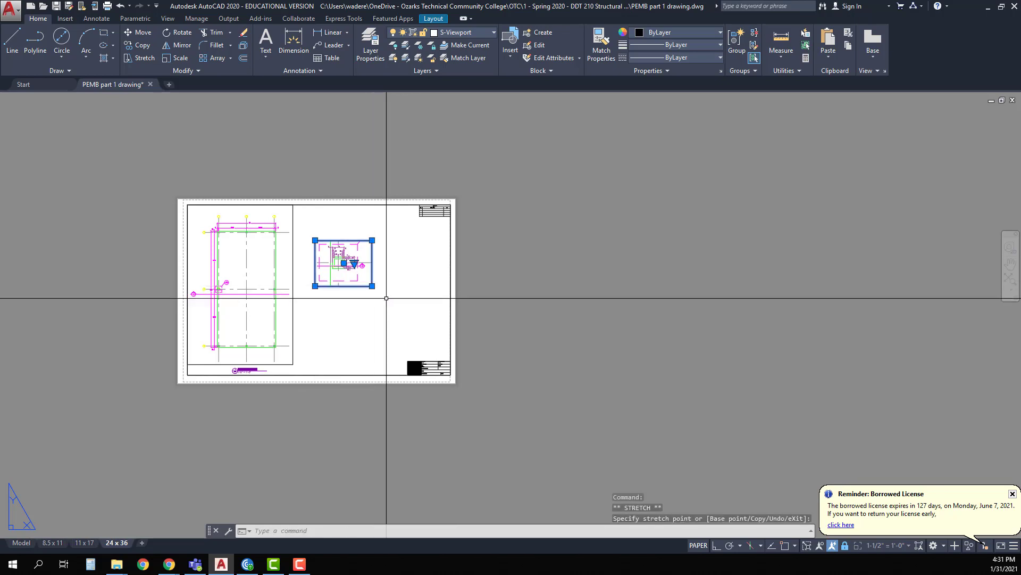
pyautogui.click(371, 240)
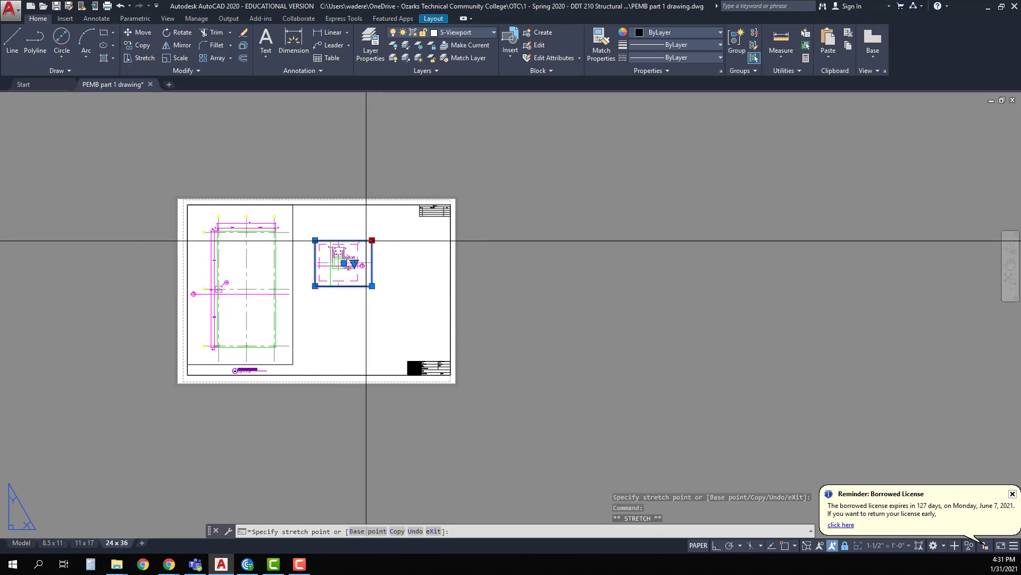
pyautogui.press('Escape')
pyautogui.press('Escape')
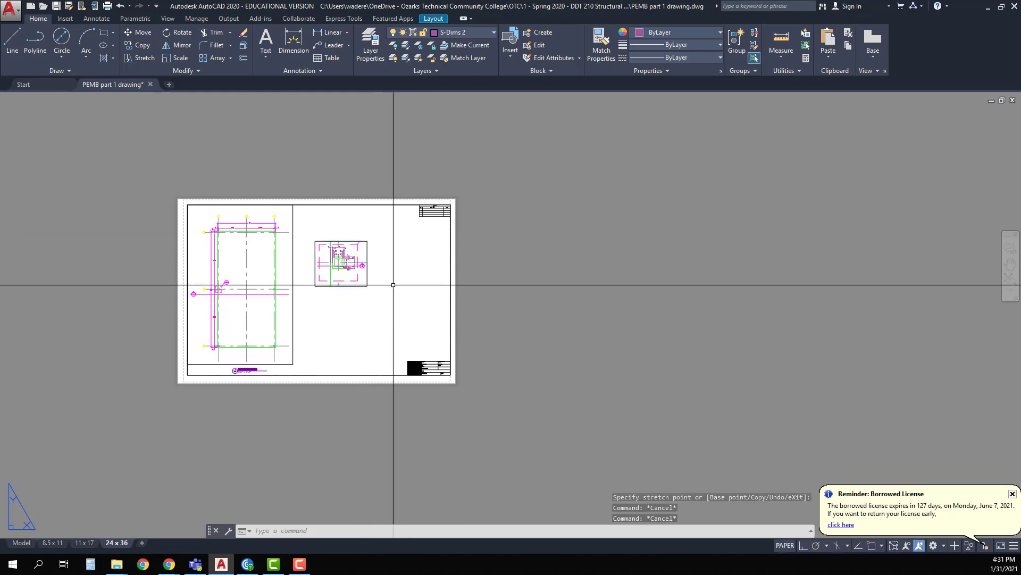
# Move the cropped column detail viewport up beside the upper-right corner of the plan viewport
pyautogui.click(138, 33)
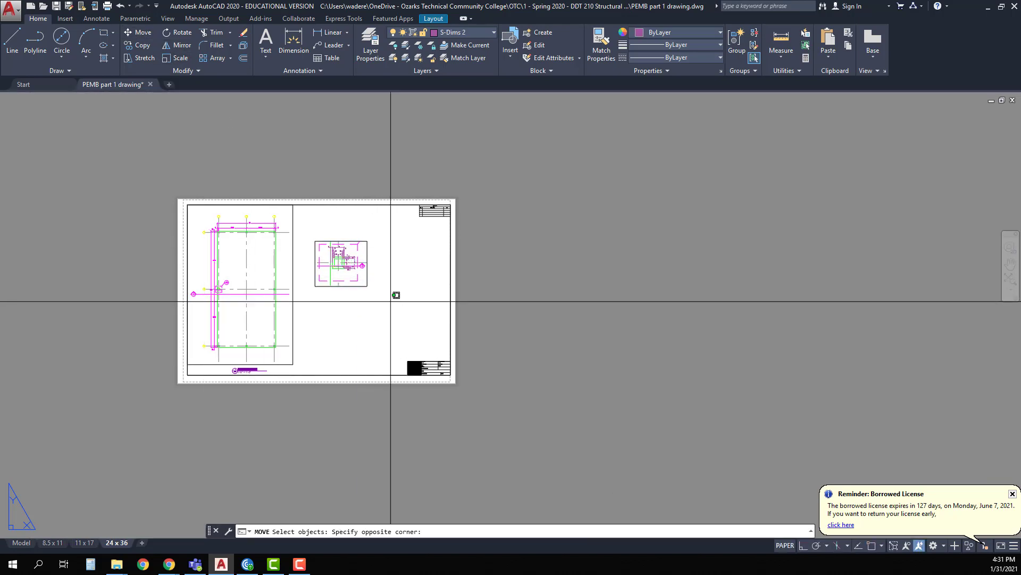
pyautogui.click(399, 292)
pyautogui.click(330, 242)
pyautogui.press('Return')
pyautogui.click(362, 309)
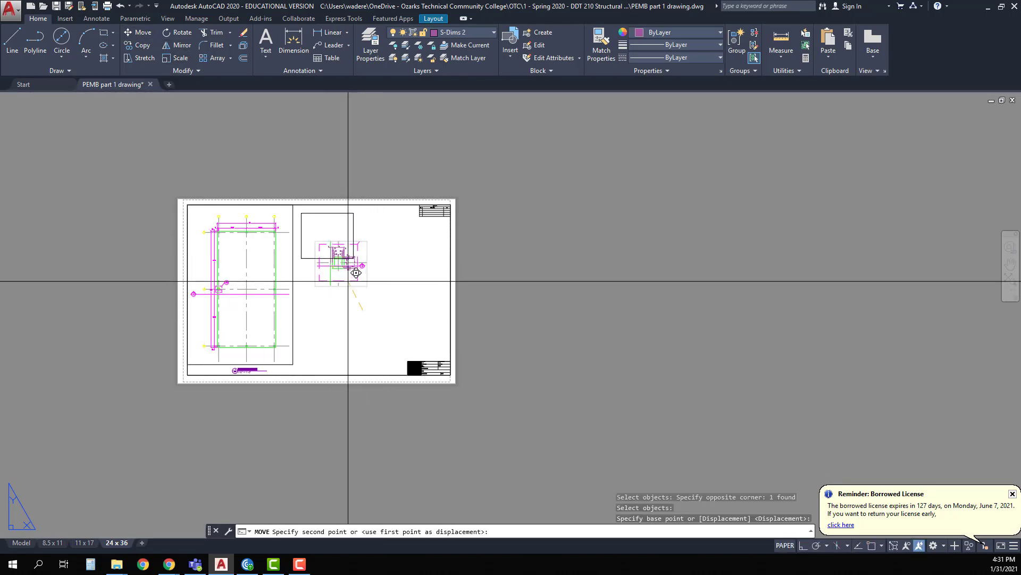
pyautogui.press('Escape')
pyautogui.press('Escape')
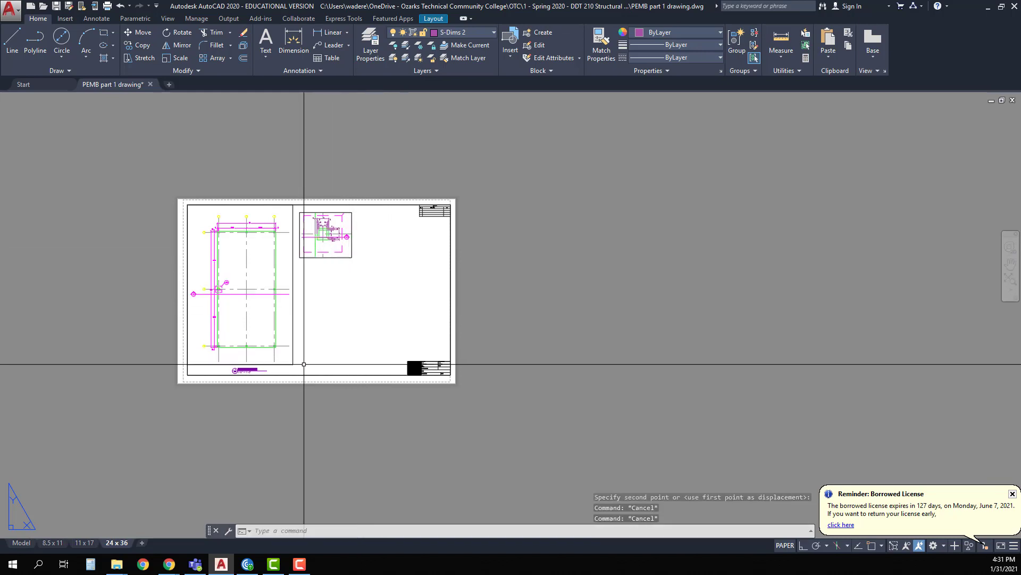
# Change the detail name in the title below the plan viewport to ANCHOR BOLT PLAN
pyautogui.scroll(4, 250, 372)
pyautogui.scroll(4, 250, 374)
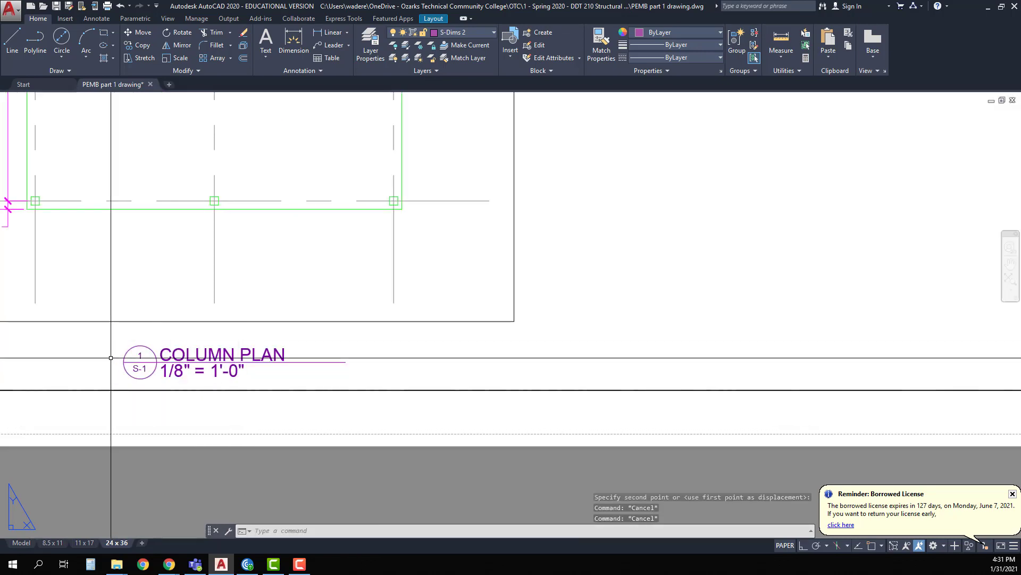
pyautogui.scroll(-8, 209, 381)
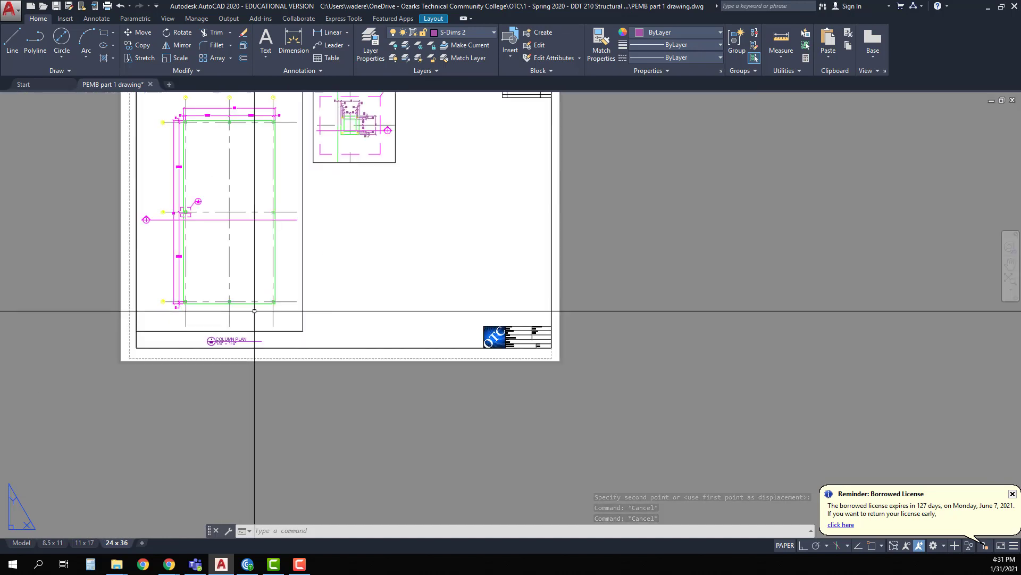
pyautogui.moveTo(280, 332); pyautogui.dragTo(291, 335, button='middle')
pyautogui.scroll(3, 261, 365)
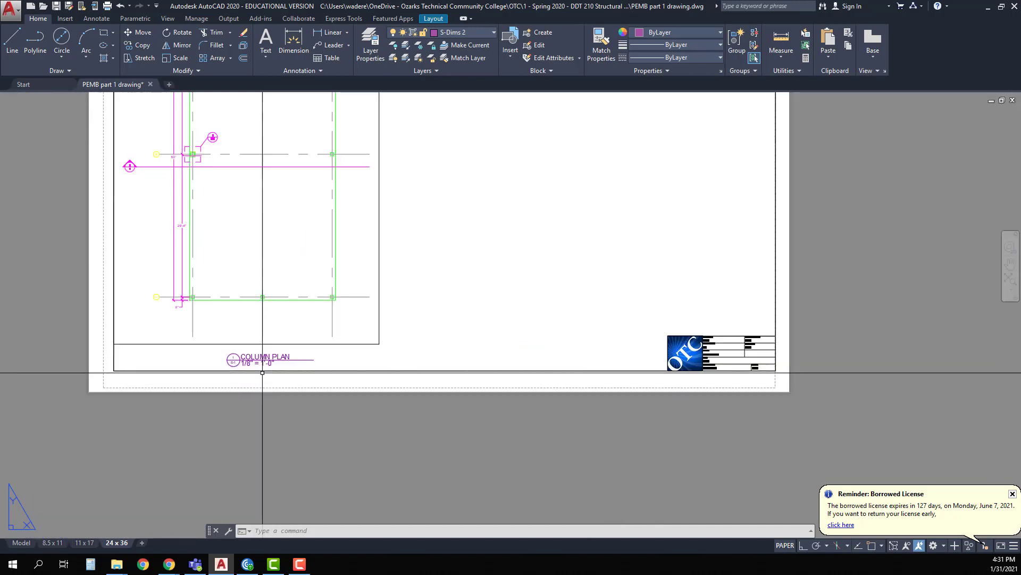
pyautogui.press('Escape')
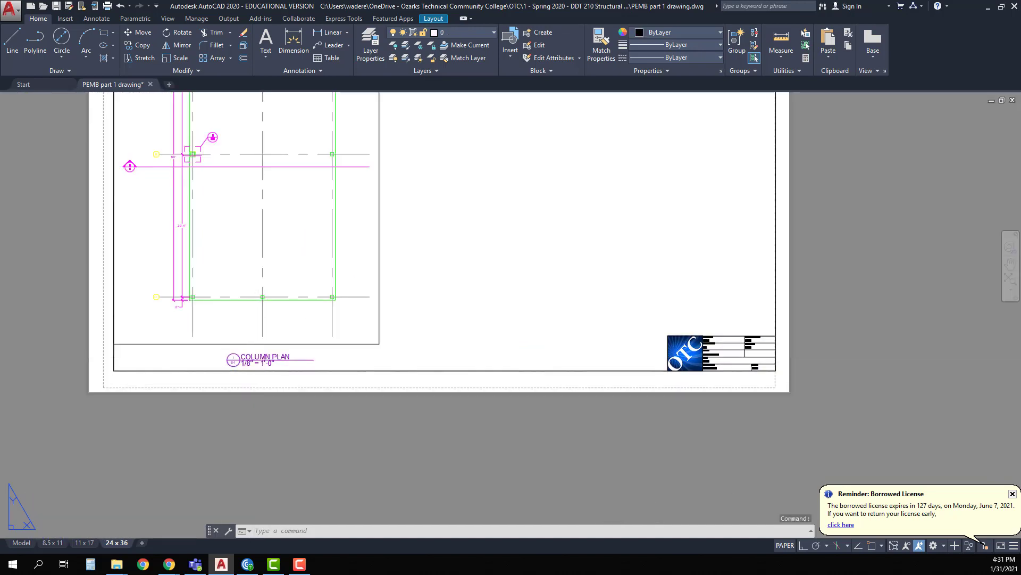
pyautogui.doubleClick(264, 356)
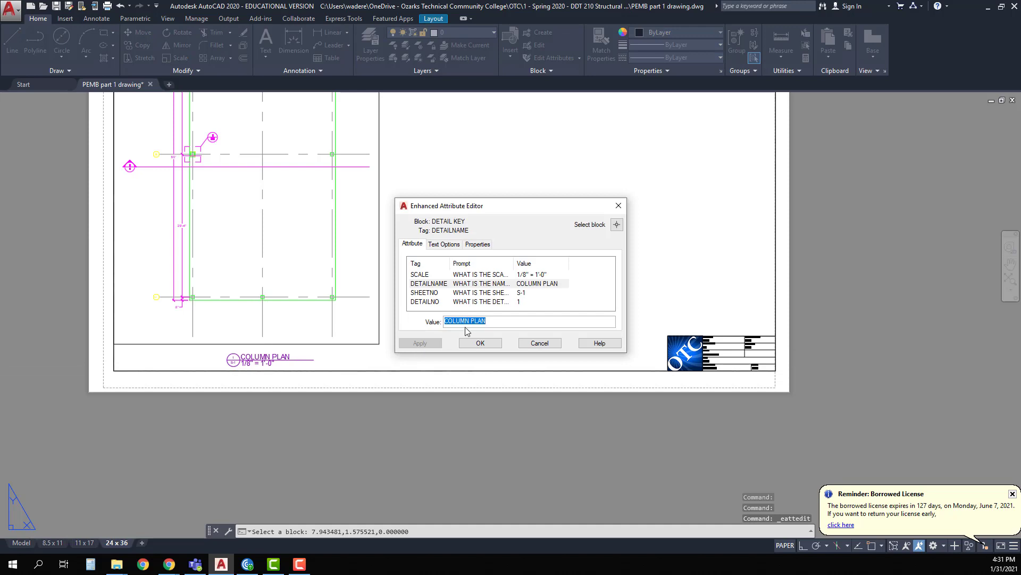
pyautogui.write('A')
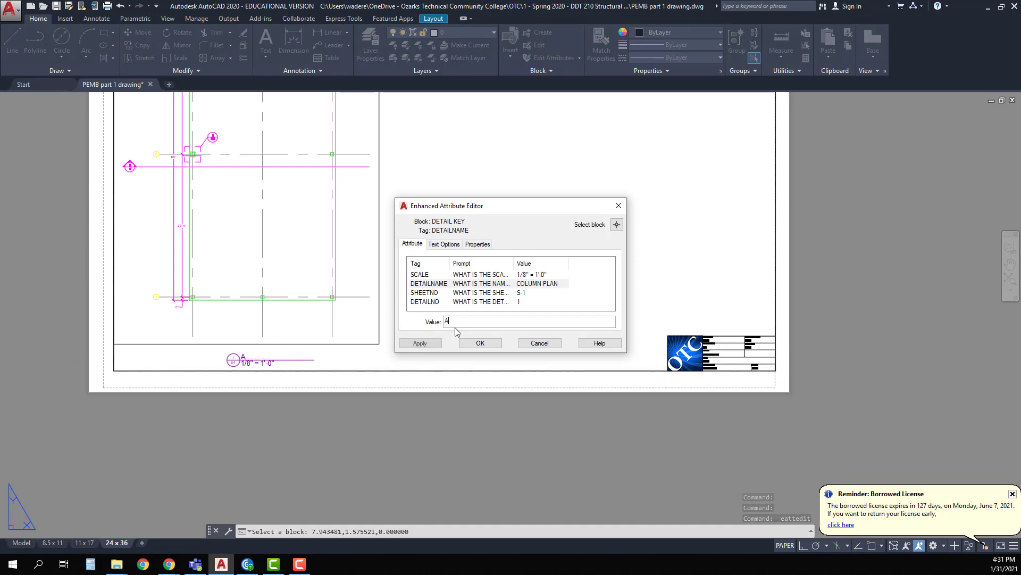
pyautogui.write('NCHOR BOL')
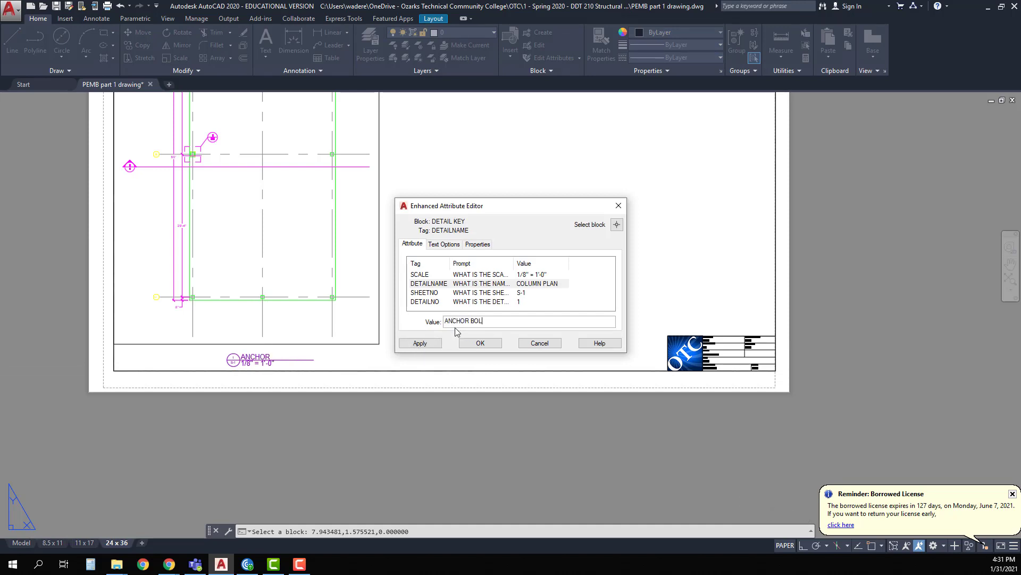
pyautogui.write('T PLAN')
pyautogui.click(481, 342)
# Set the scale text in the ANCHOR BOLT PLAN title to 1/4" = 1'-0"
pyautogui.scroll(2, 244, 365)
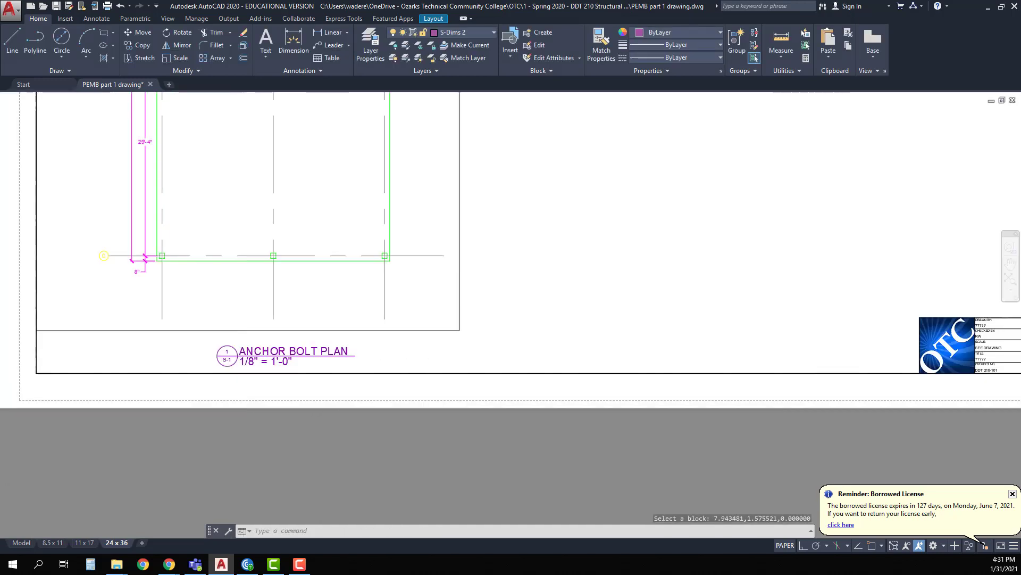
pyautogui.scroll(5, 245, 362)
pyautogui.press('Escape')
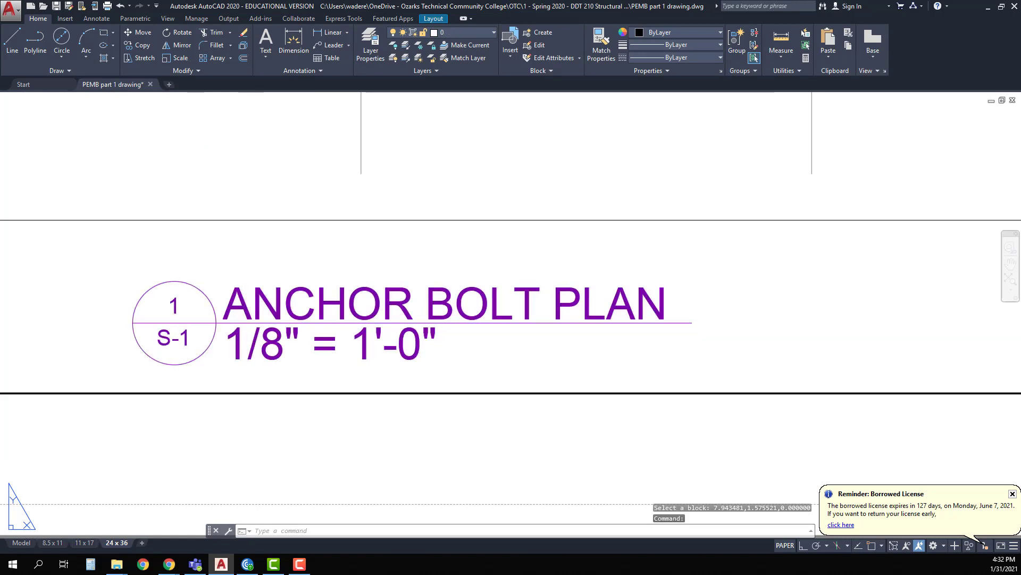
pyautogui.doubleClick(247, 355)
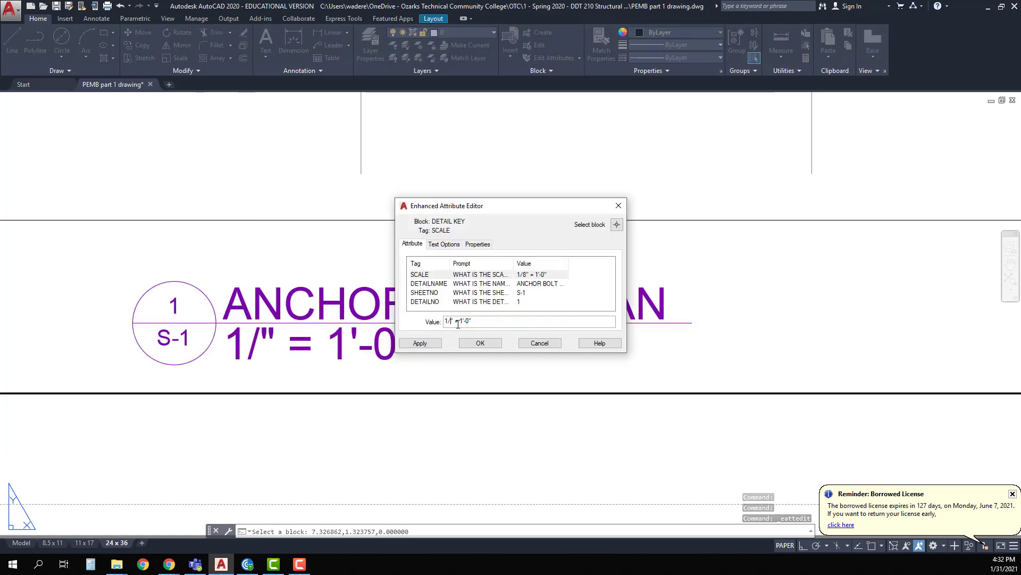
pyautogui.write('4')
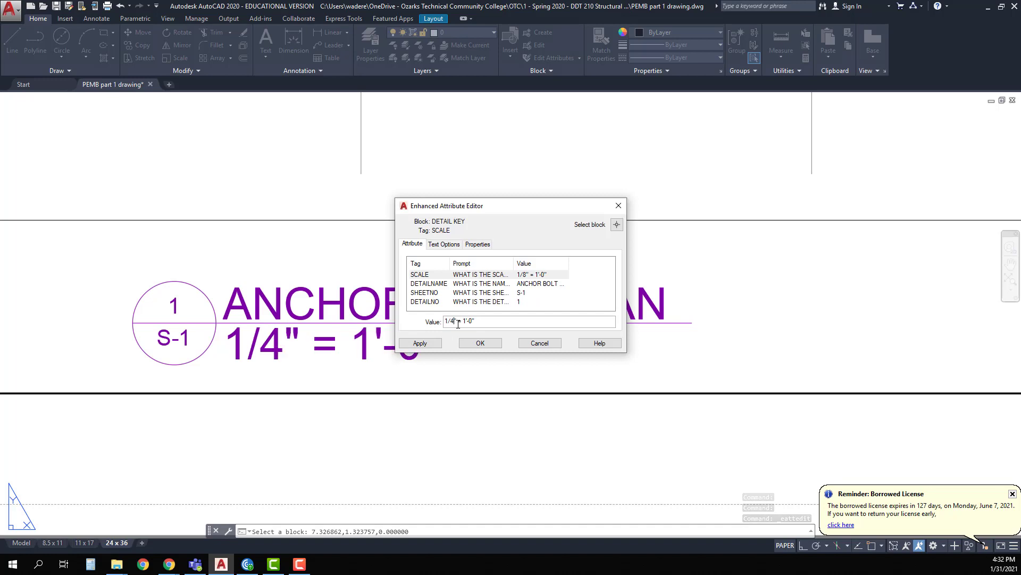
pyautogui.click(480, 343)
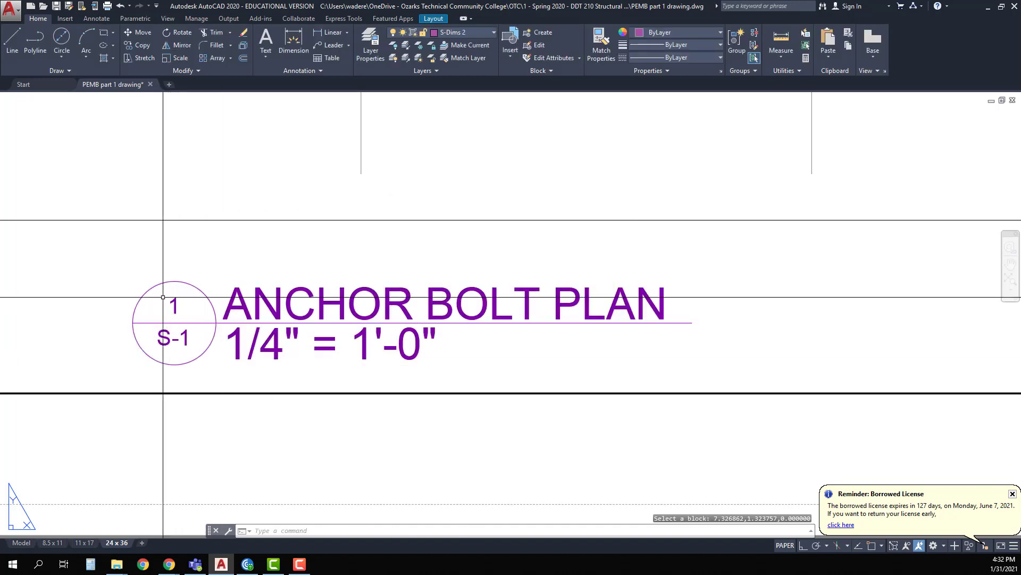
# Copy the ANCHOR BOLT PLAN title from below the plan viewport to just beneath the column detail viewport
pyautogui.scroll(-5, 165, 346)
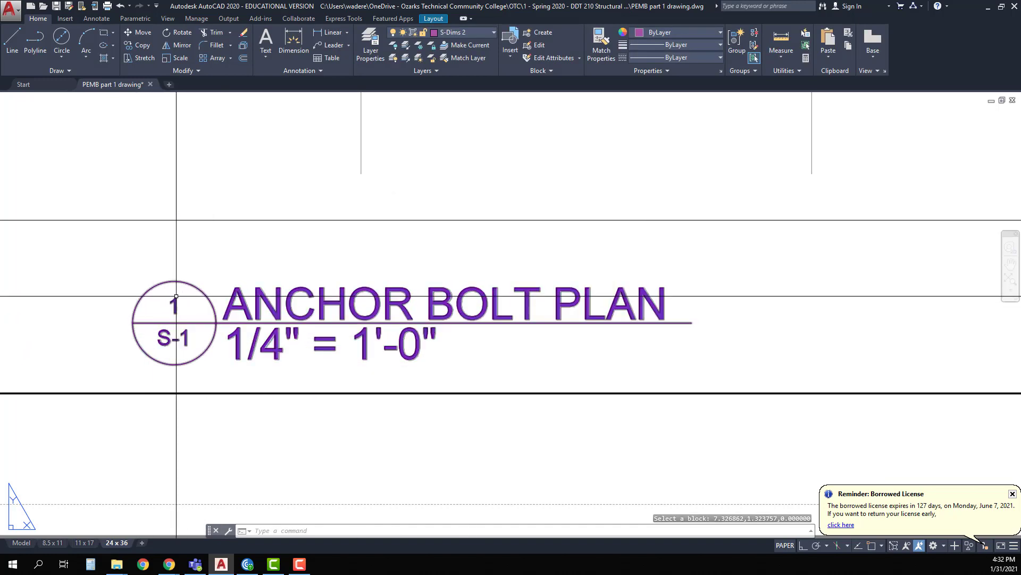
pyautogui.scroll(-5, 422, 331)
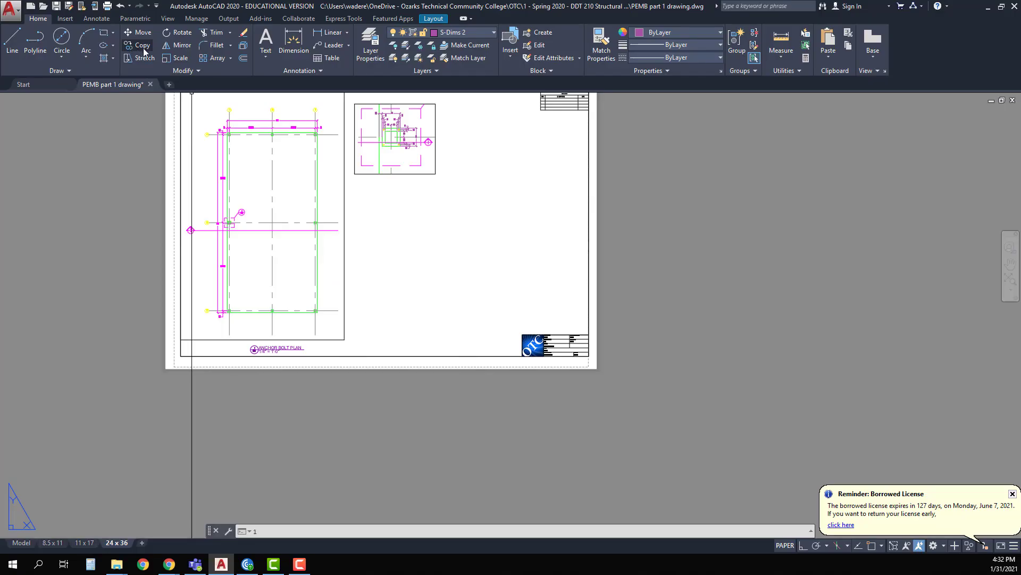
pyautogui.click(144, 49)
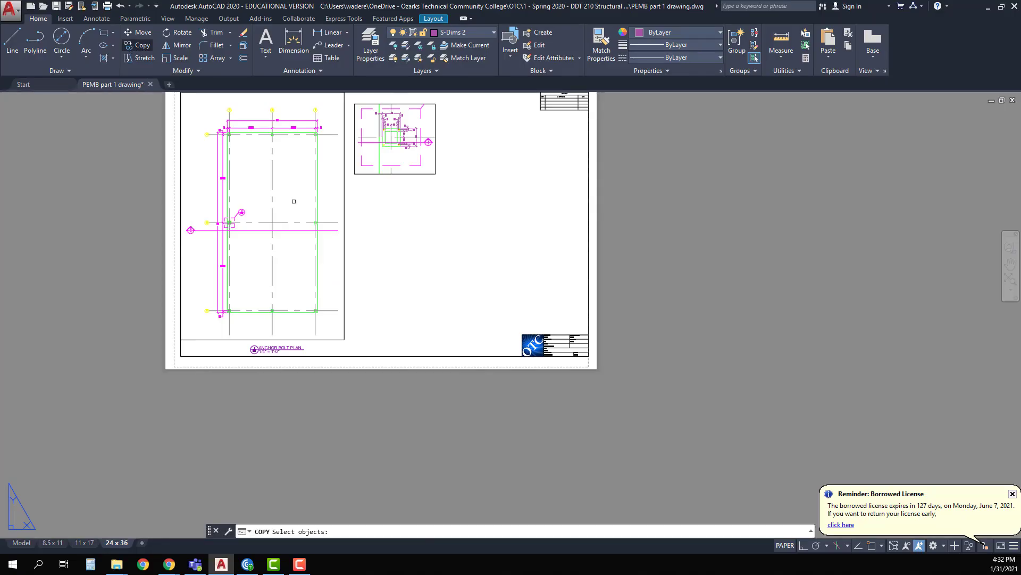
pyautogui.click(313, 353)
pyautogui.click(250, 344)
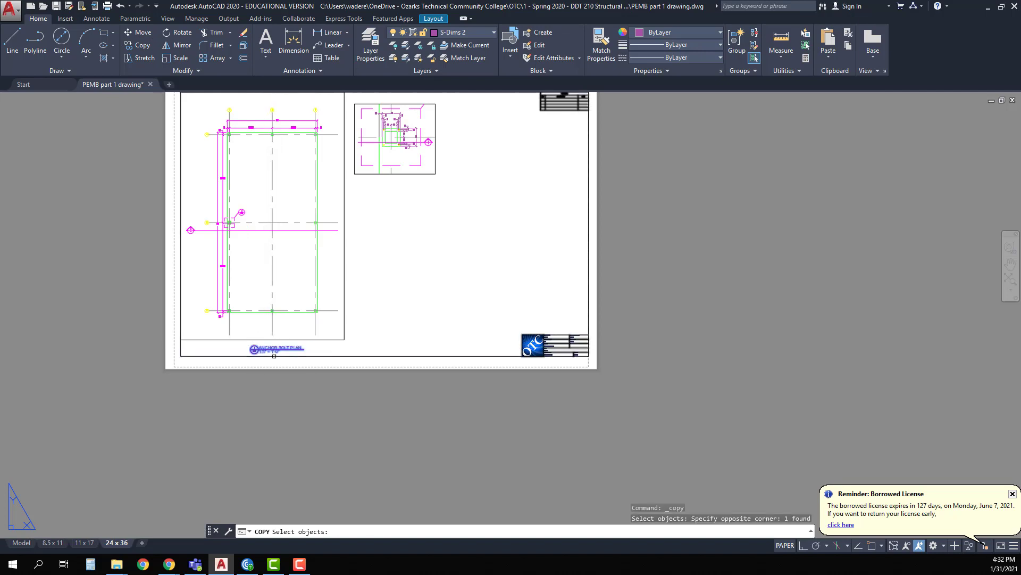
pyautogui.press('Return')
pyautogui.click(280, 348)
pyautogui.click(390, 183)
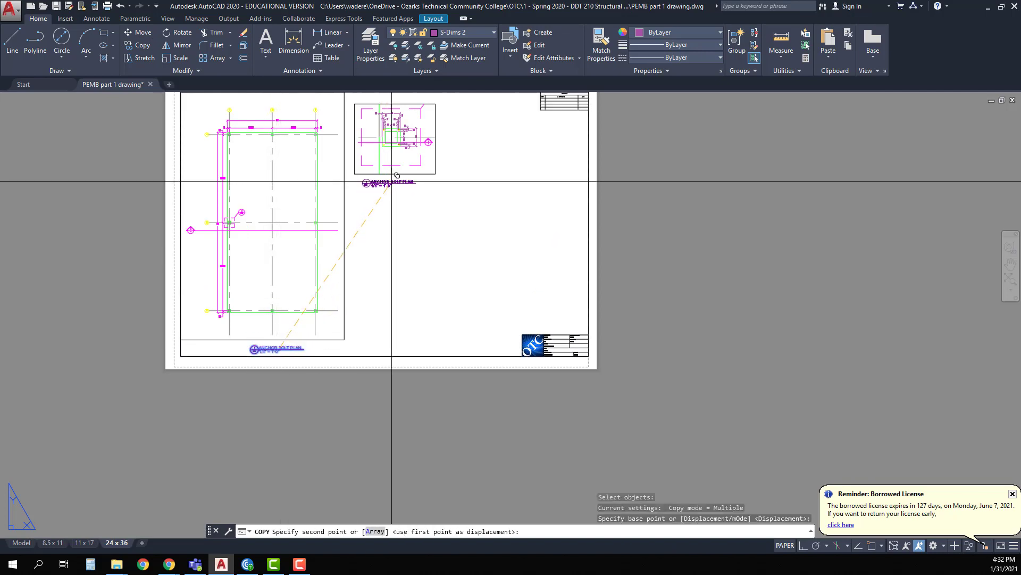
pyautogui.press('Escape')
pyautogui.press('Escape')
# Set the detail number in the copied title beneath the column detail viewport to 2
pyautogui.scroll(5, 390, 182)
pyautogui.scroll(4, 306, 195)
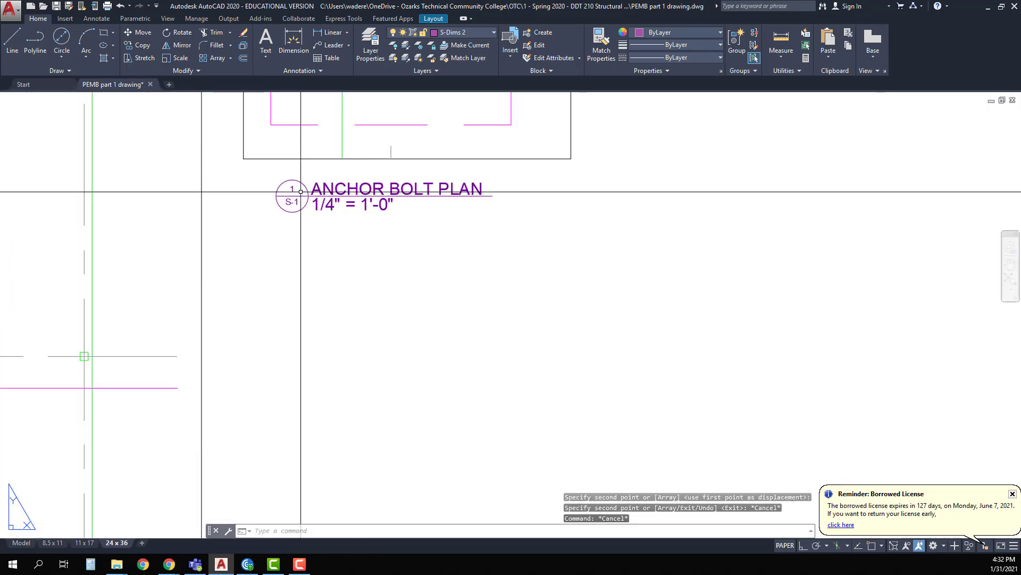
pyautogui.press('Escape')
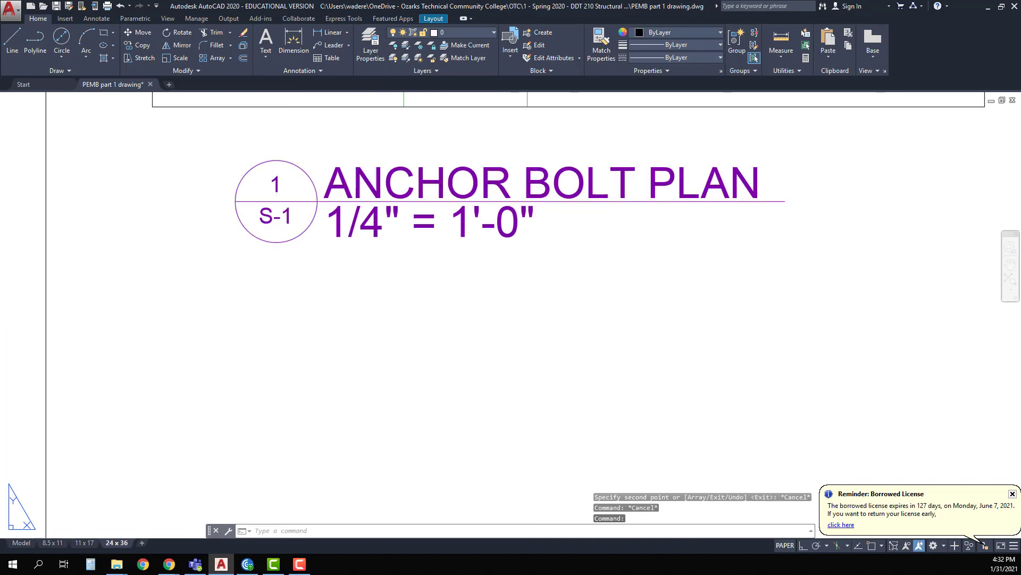
pyautogui.doubleClick(275, 184)
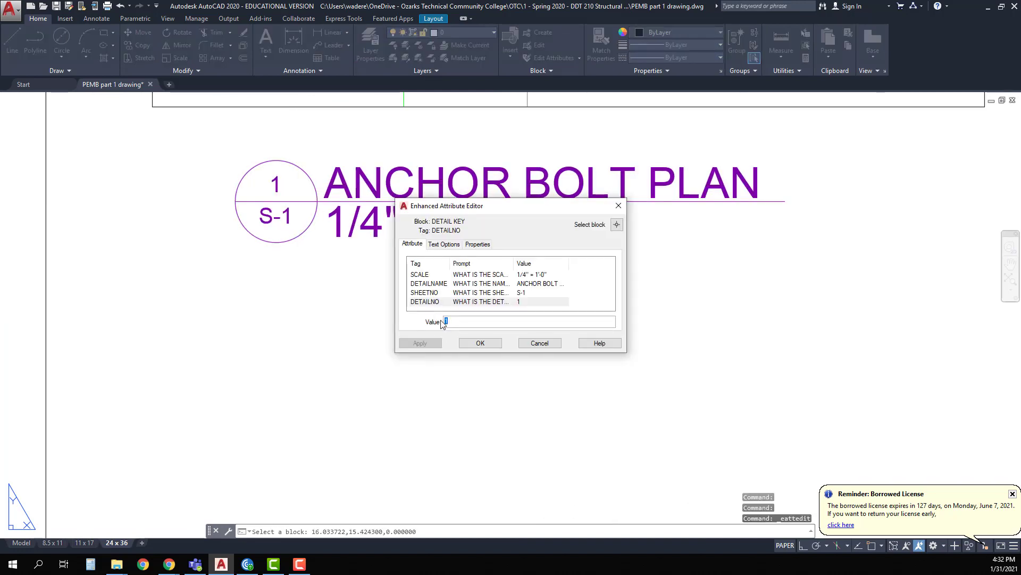
pyautogui.write('2')
pyautogui.click(479, 342)
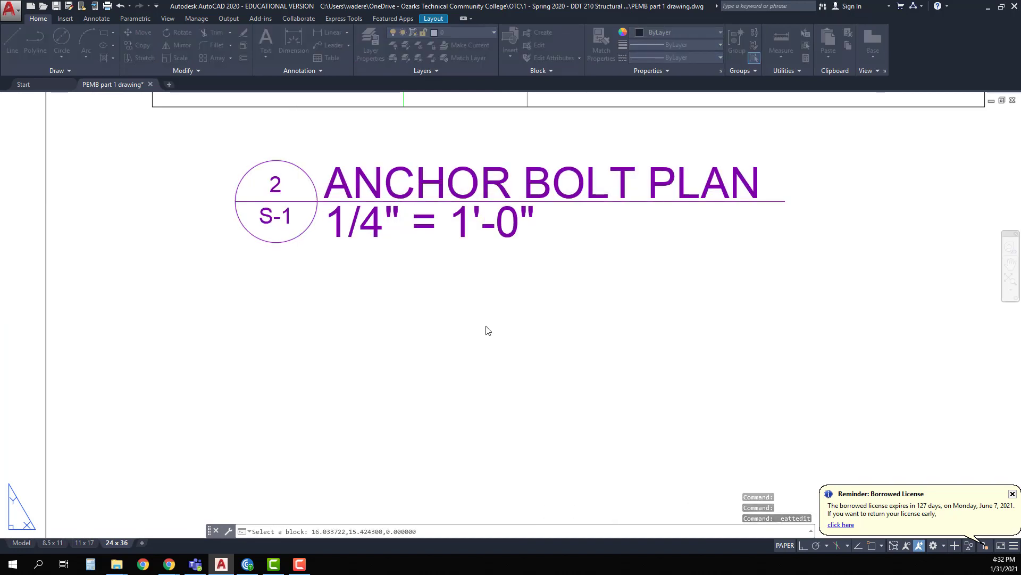
# Change the detail name in the copied title, detail 2, to BASE PLATE DETAIL
pyautogui.doubleClick(410, 176)
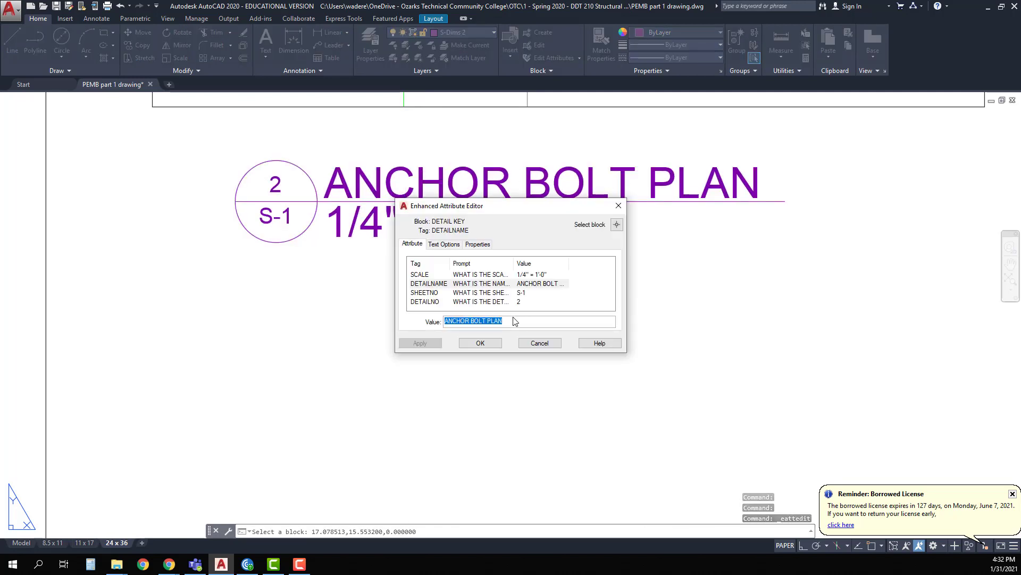
pyautogui.write('BASE')
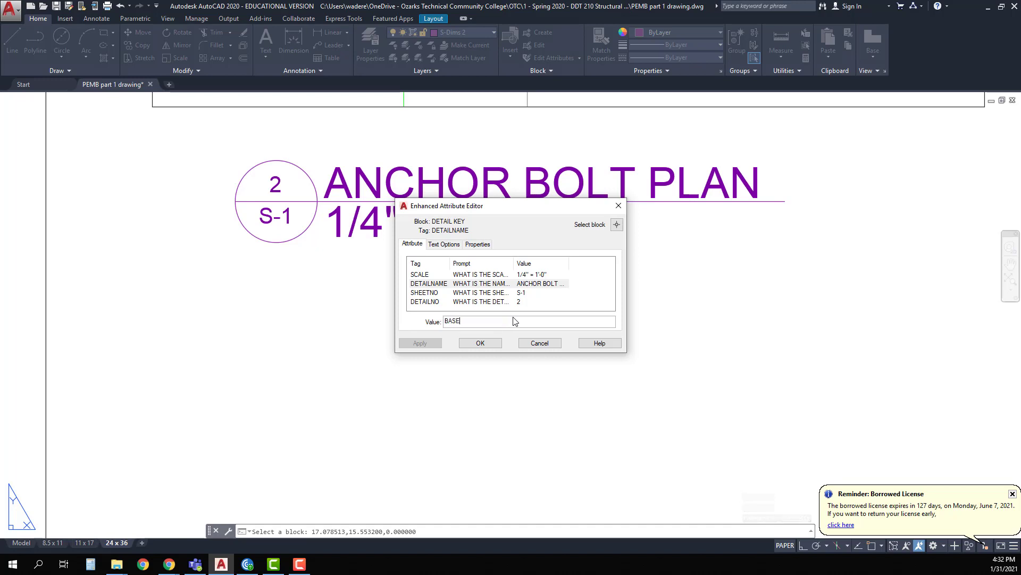
pyautogui.write(' PLATE DETAIL')
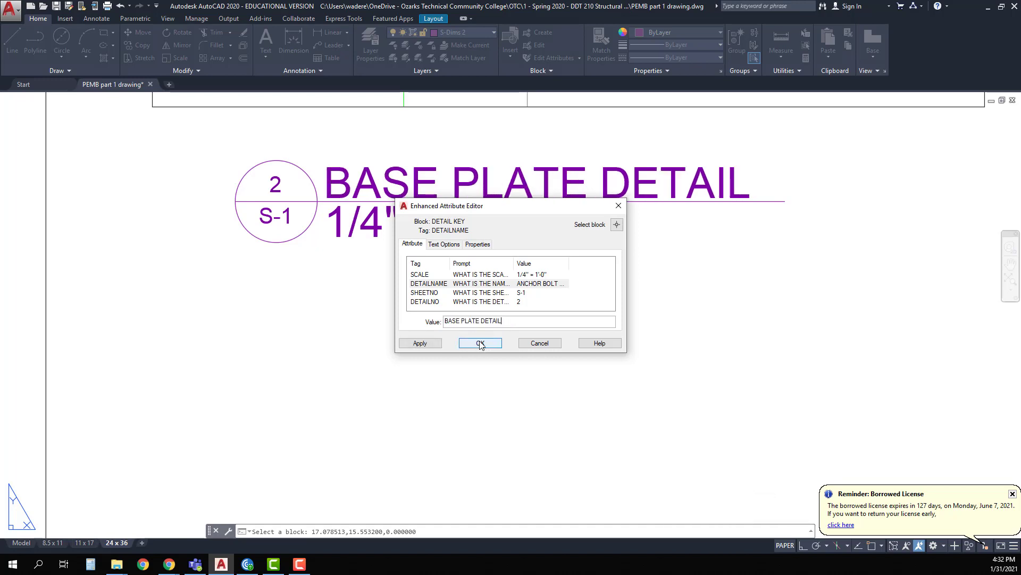
pyautogui.click(480, 343)
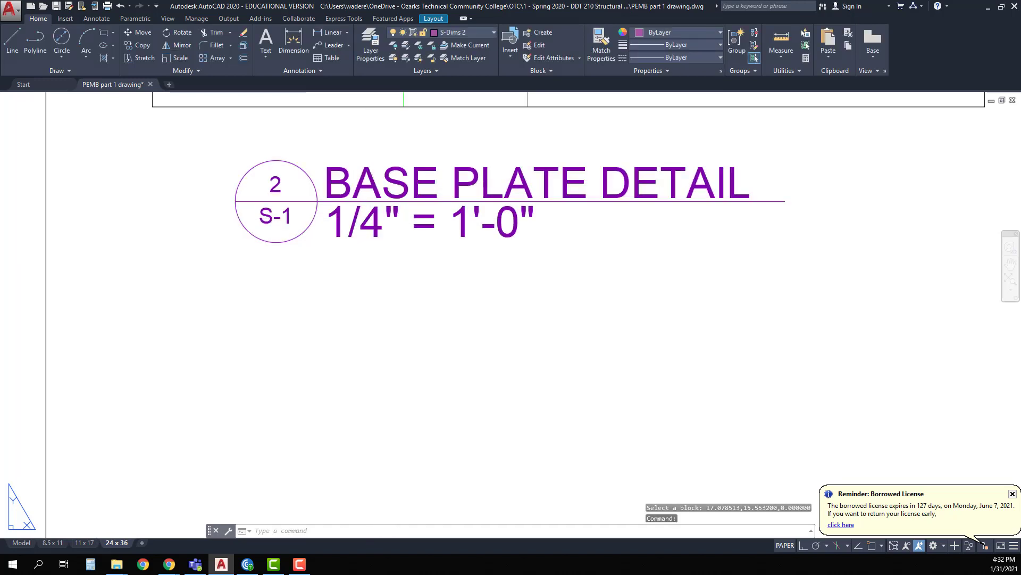
# Set the scale text in the BASE PLATE DETAIL title to 1-1/2" = 1'-0"
pyautogui.doubleClick(392, 221)
pyautogui.click(452, 322)
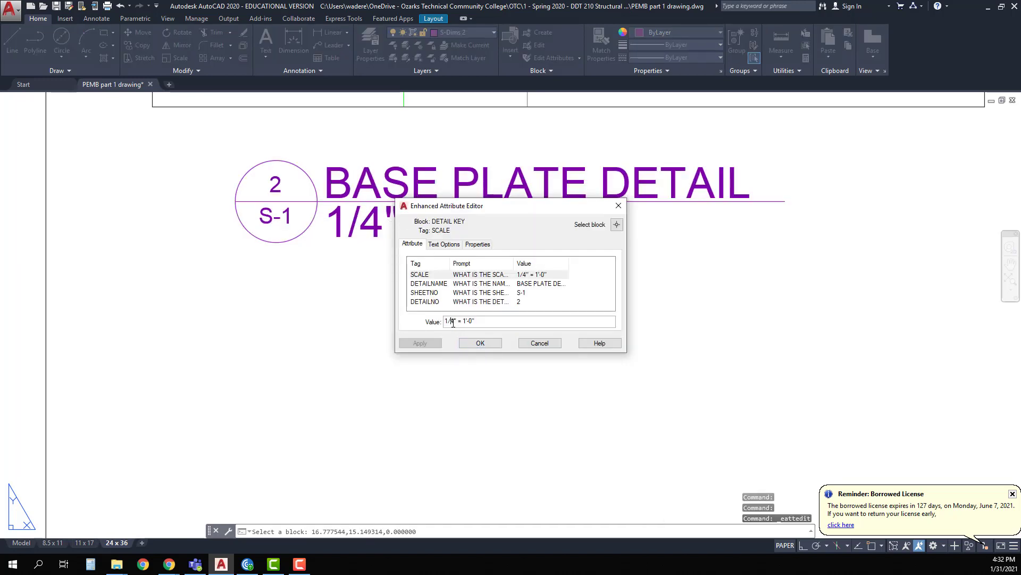
pyautogui.press('BackSpace')
pyautogui.press('BackSpace')
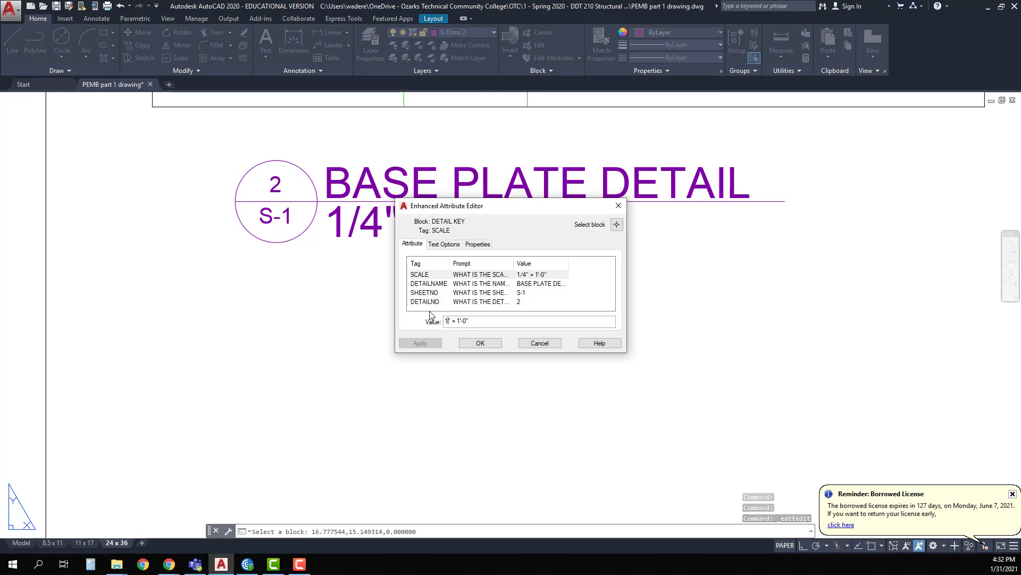
pyautogui.write('-1/3')
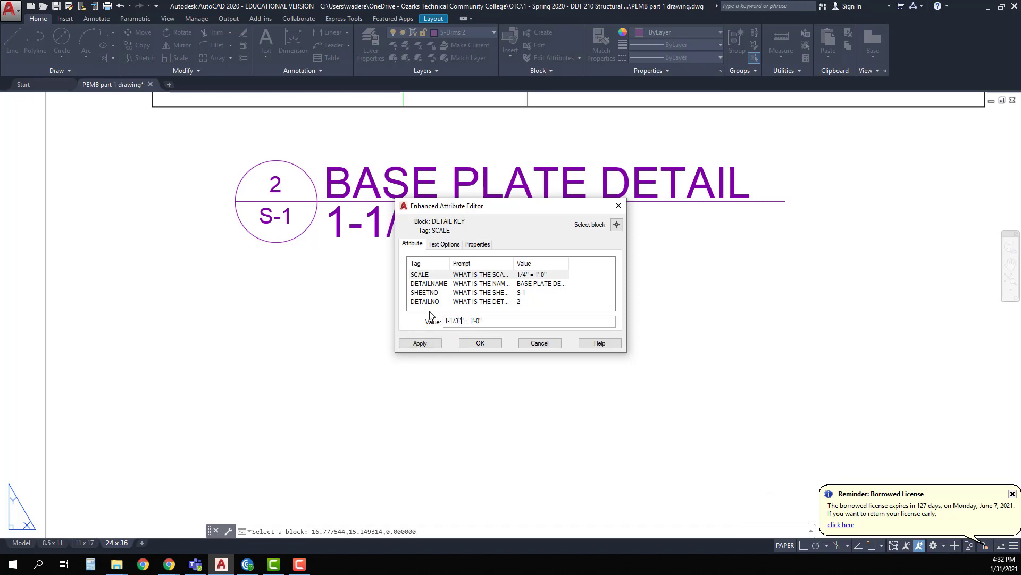
pyautogui.press('BackSpace')
pyautogui.write('2"')
pyautogui.press('BackSpace')
pyautogui.press('BackSpace')
pyautogui.click(481, 343)
# Open the DDT 210 - 24x36 Titleblock definition for editing from the title block on the sheet
pyautogui.scroll(-5, 384, 241)
pyautogui.scroll(-6, 384, 241)
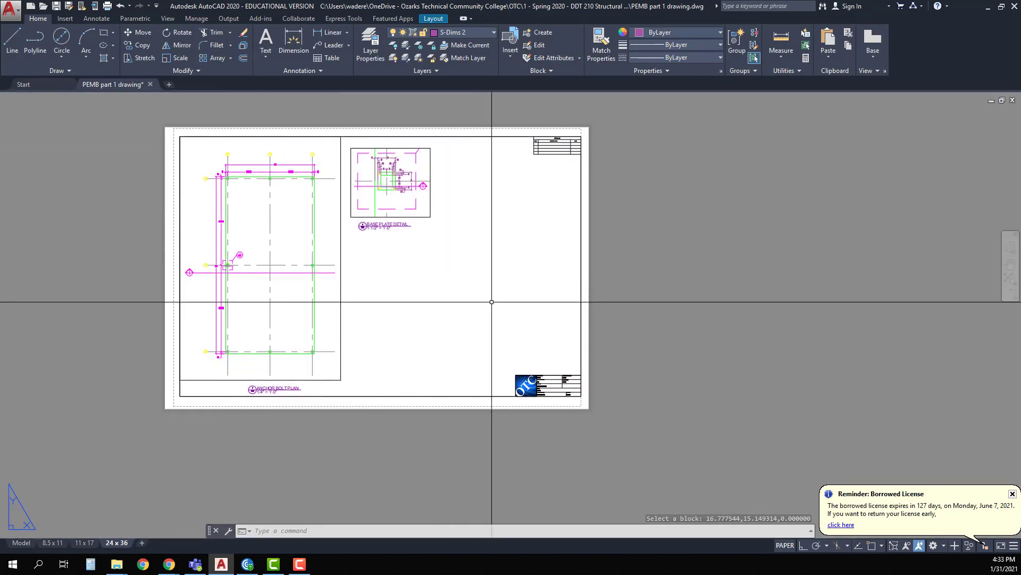
pyautogui.moveTo(505, 309); pyautogui.dragTo(379, 269, button='middle')
pyautogui.scroll(4, 432, 351)
pyautogui.scroll(4, 433, 349)
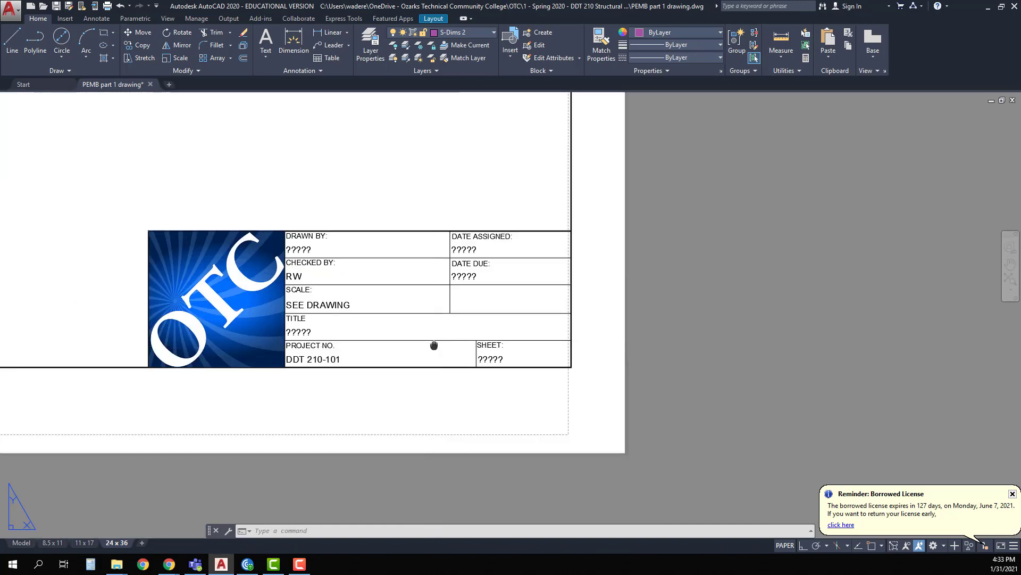
pyautogui.moveTo(433, 349); pyautogui.dragTo(390, 327, button='middle')
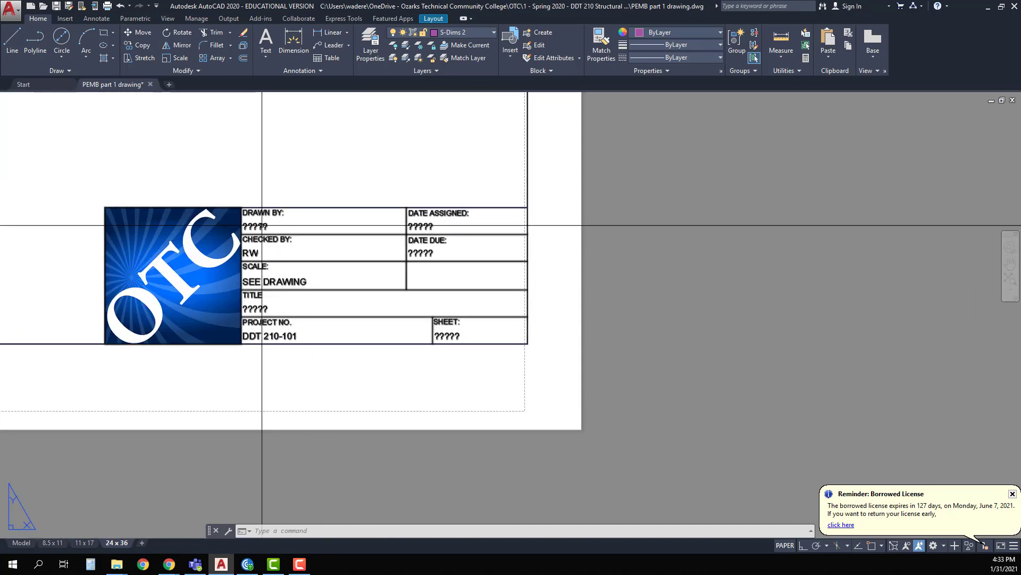
pyautogui.press('Escape')
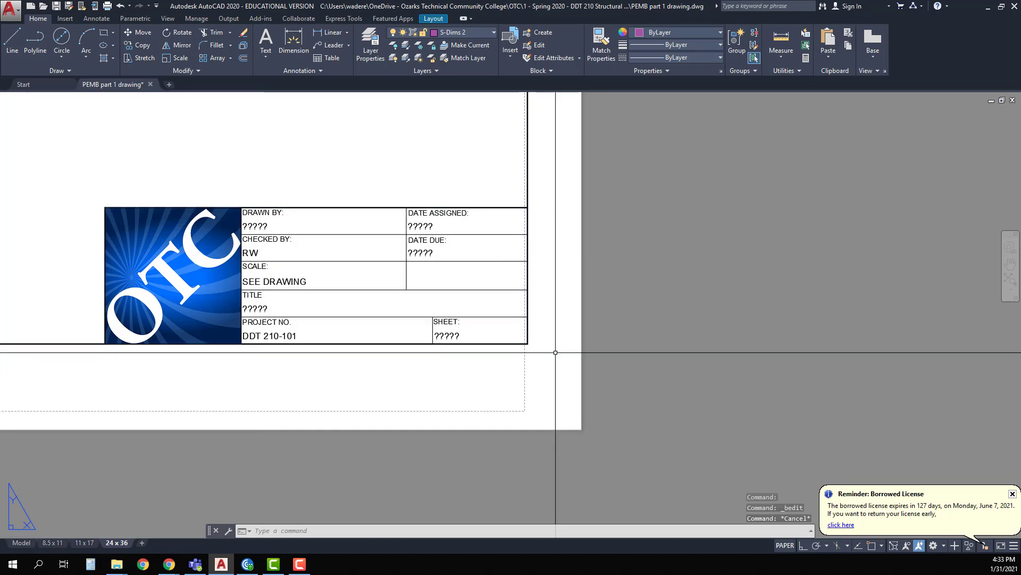
pyautogui.doubleClick(281, 280)
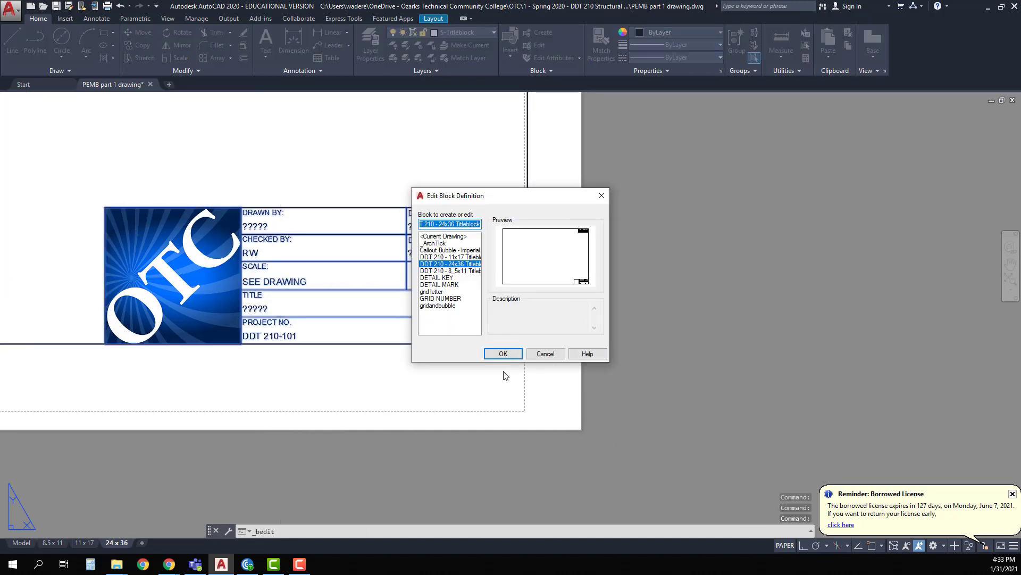
pyautogui.click(503, 354)
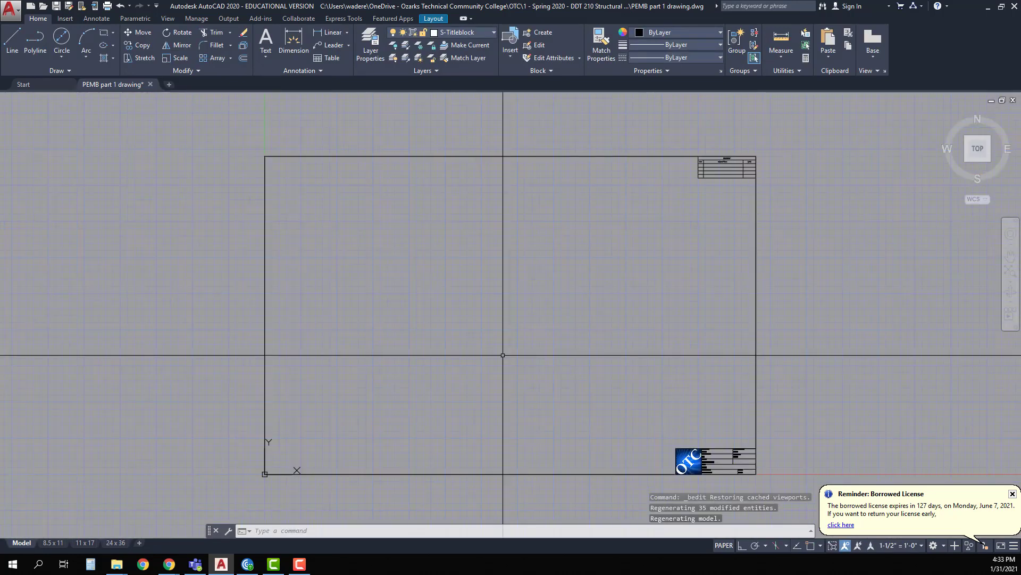
# Replace the placeholder under DRAWN BY in the title block with the drafter's full name in capitals
pyautogui.moveTo(675, 373)
pyautogui.mouseDown(button='middle')
pyautogui.moveTo(529, 298)
pyautogui.moveTo(369, 296)
pyautogui.mouseUp(button='middle')
pyautogui.scroll(10, 405, 294)
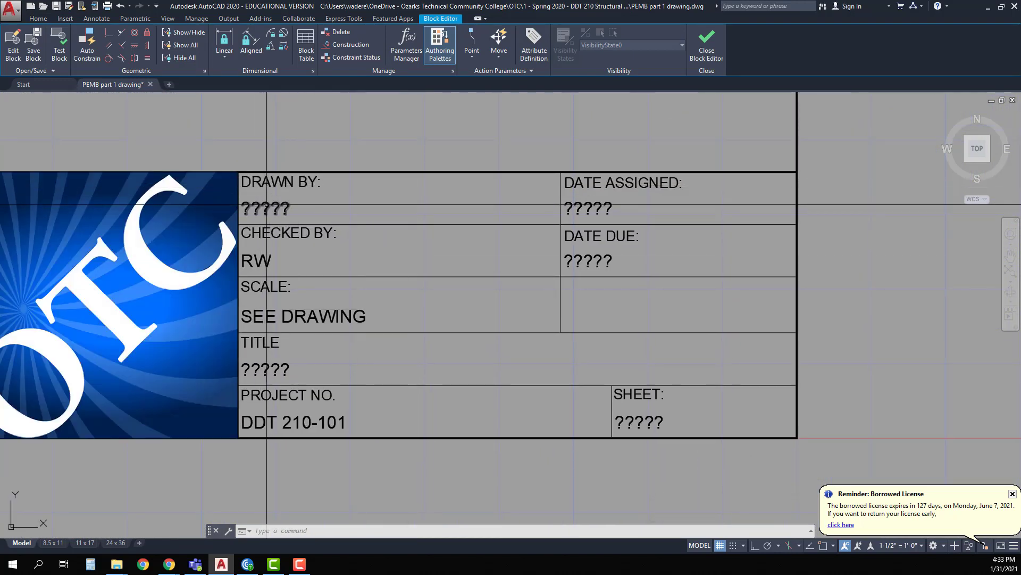
pyautogui.click(267, 206)
pyautogui.doubleClick(287, 211)
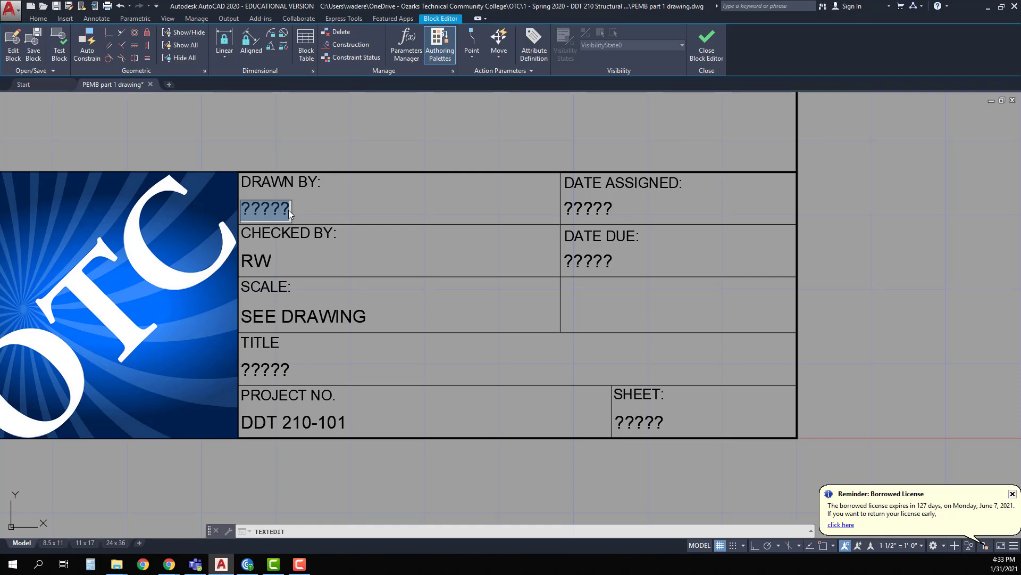
pyautogui.write('r')
pyautogui.press('BackSpace')
pyautogui.write('Rene')
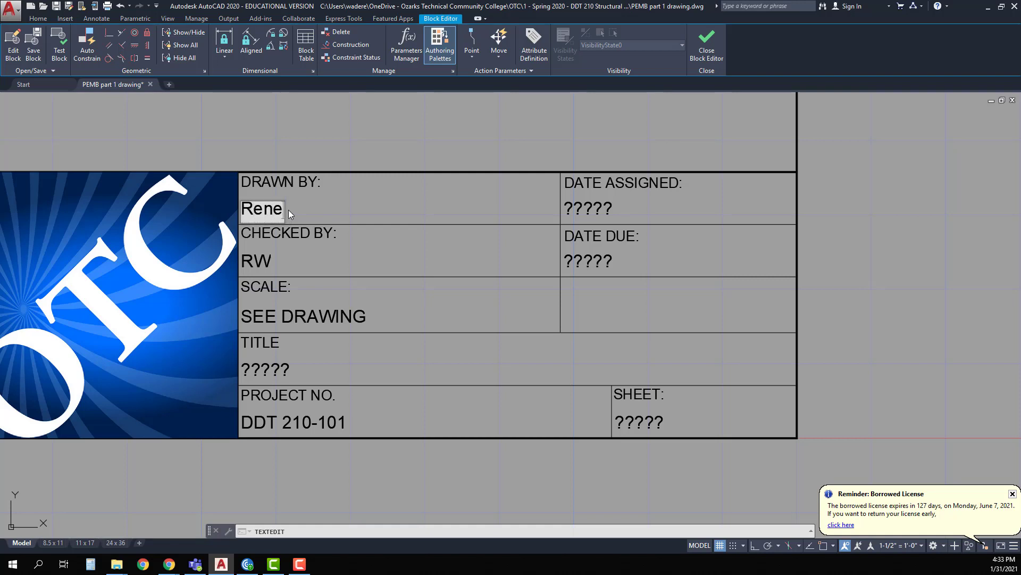
pyautogui.press('BackSpace')
pyautogui.press('BackSpace')
pyautogui.press('BackSpace')
pyautogui.write('ENE WADE')
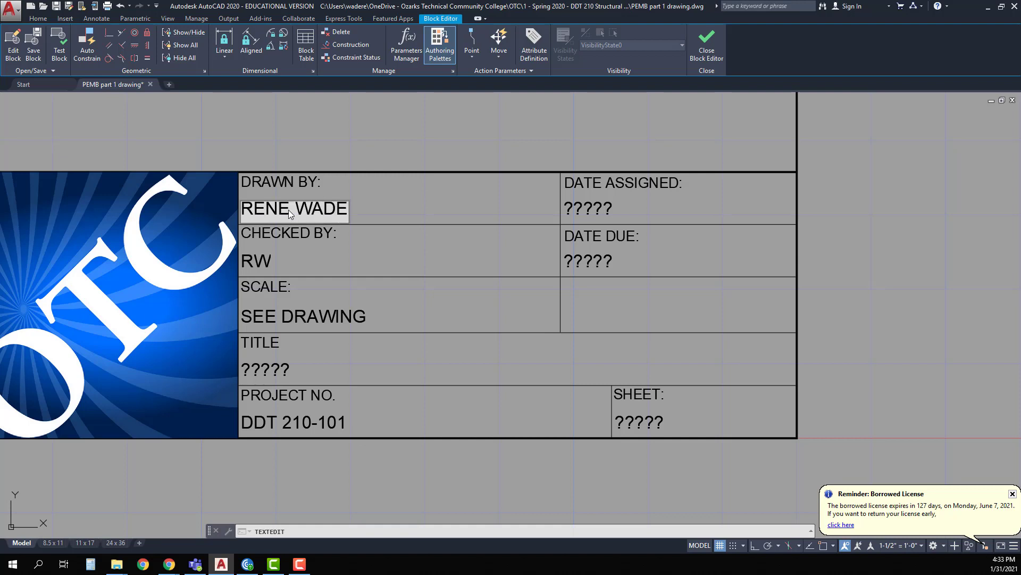
pyautogui.press('Return')
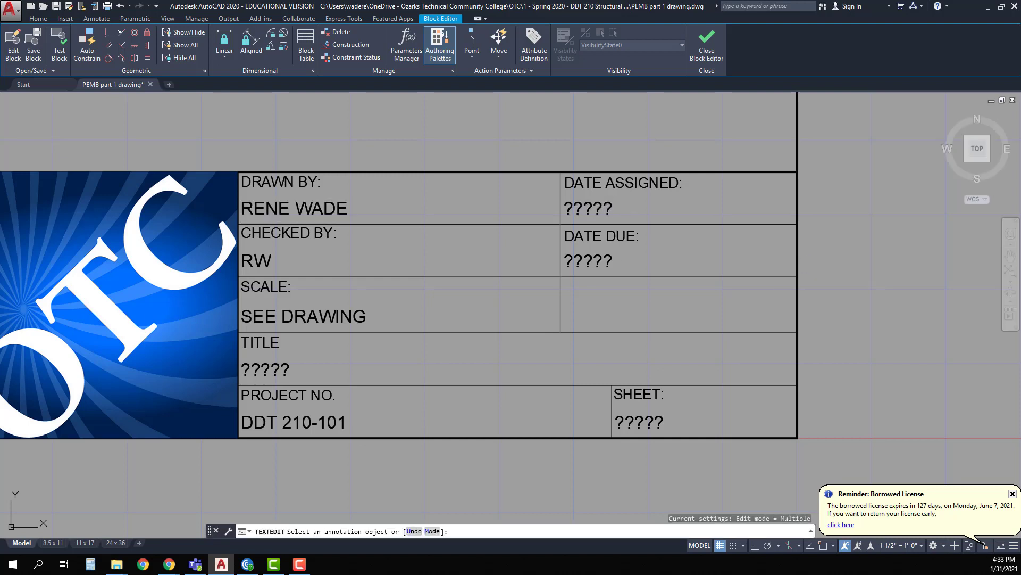
# Replace the DATE ASSIGNED placeholder in the title block with 02-01-21
pyautogui.click(590, 205)
pyautogui.write('02-0')
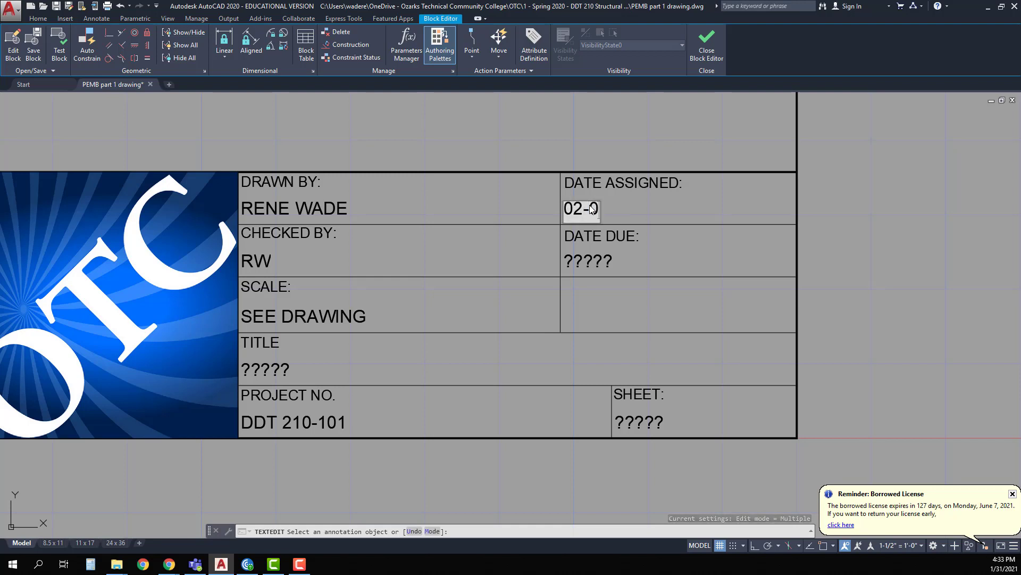
pyautogui.write('1-21')
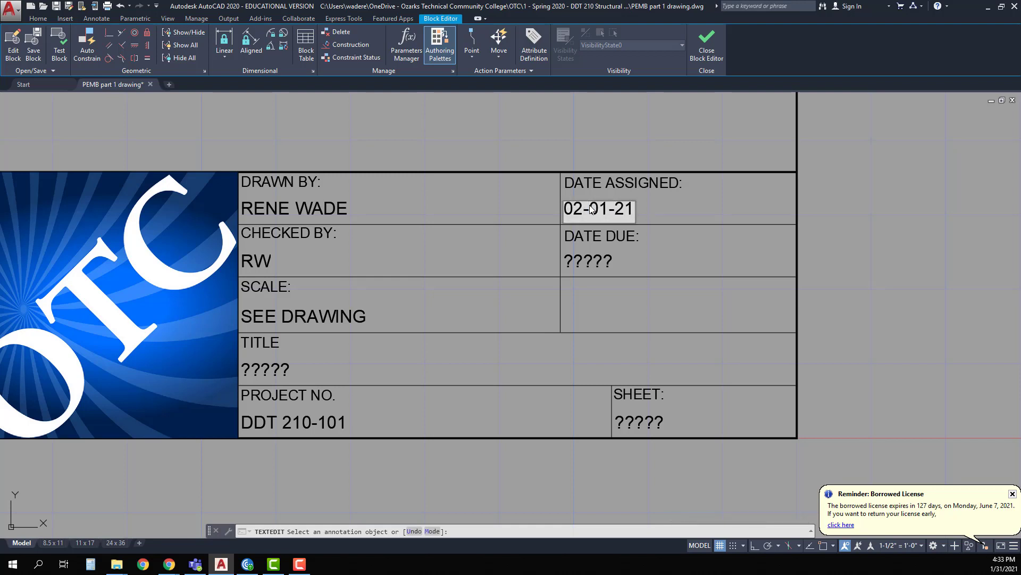
pyautogui.press('Return')
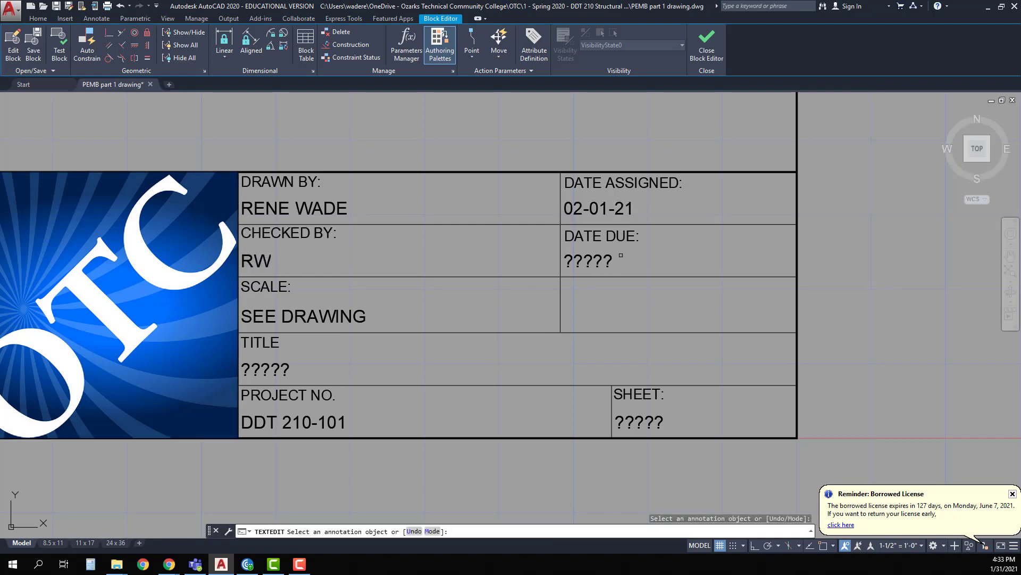
# Replace the DATE DUE placeholder in the title block with 02-08-21
pyautogui.click(602, 256)
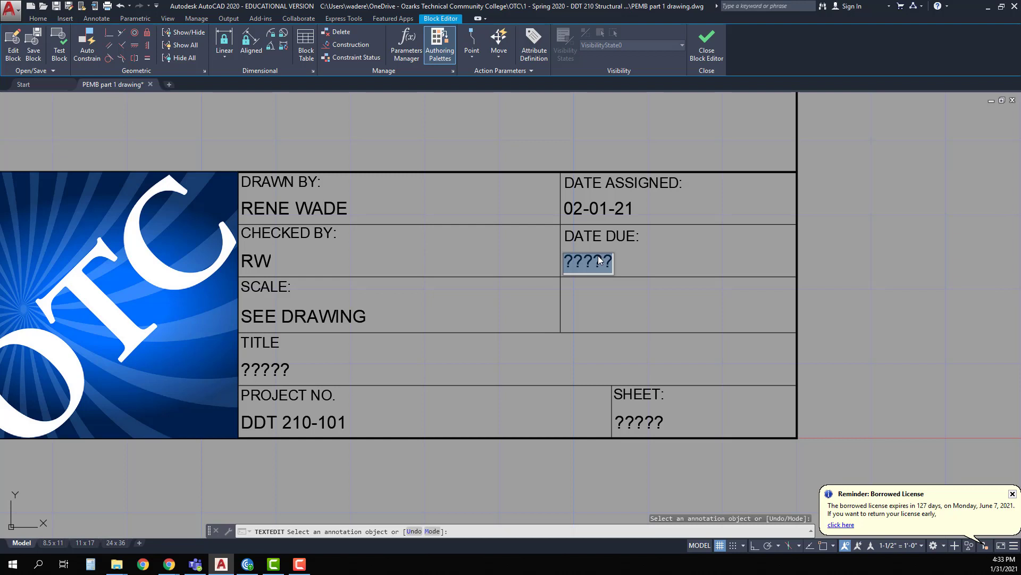
pyautogui.write('02-')
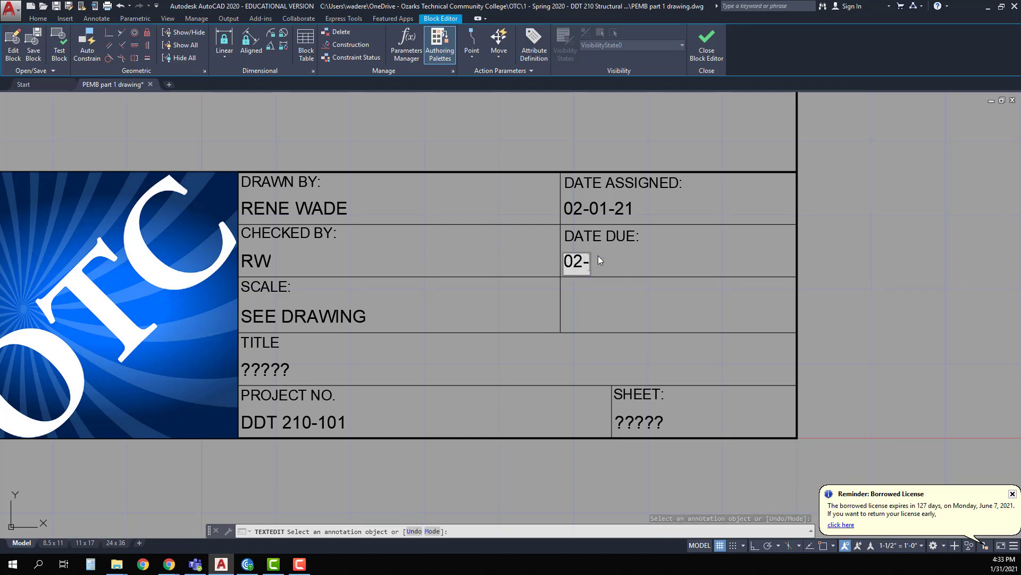
pyautogui.write('0')
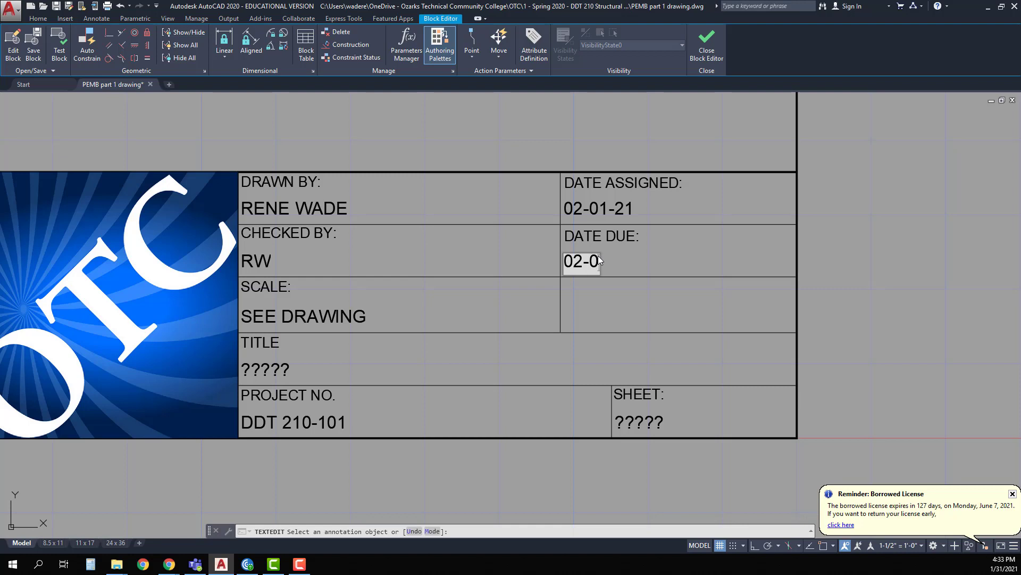
pyautogui.write('3')
pyautogui.write('-21')
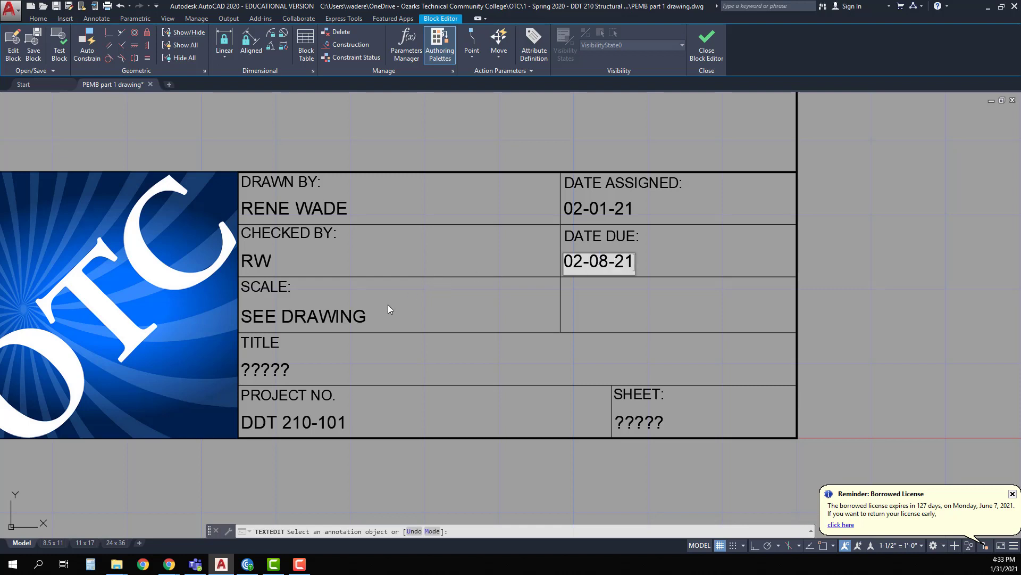
pyautogui.click(388, 304)
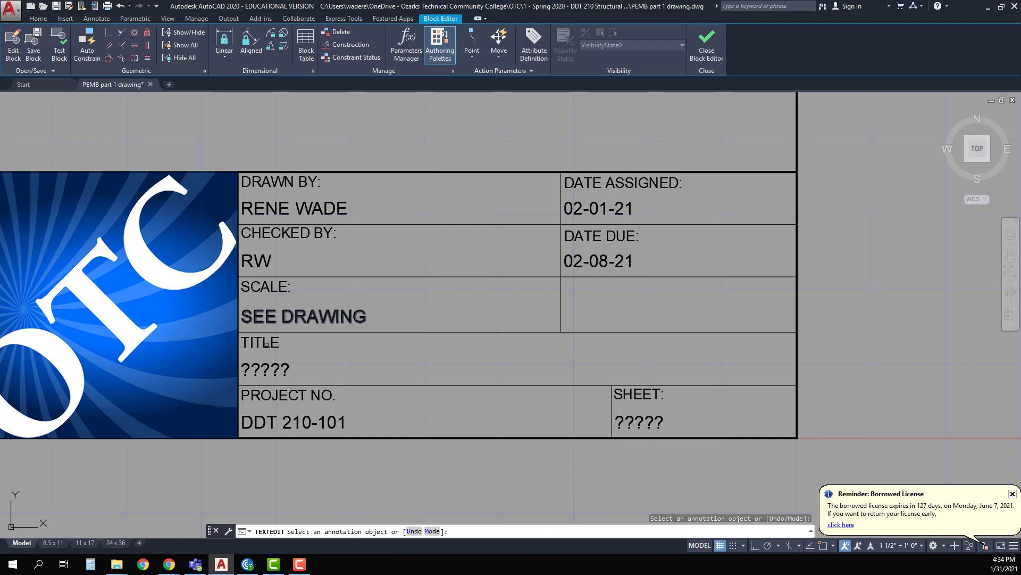
# Replace the placeholder under TITLE in the title block with PRE-ENGINEERED METAL BUILDING PROJECT
pyautogui.press('Escape')
pyautogui.click(266, 370)
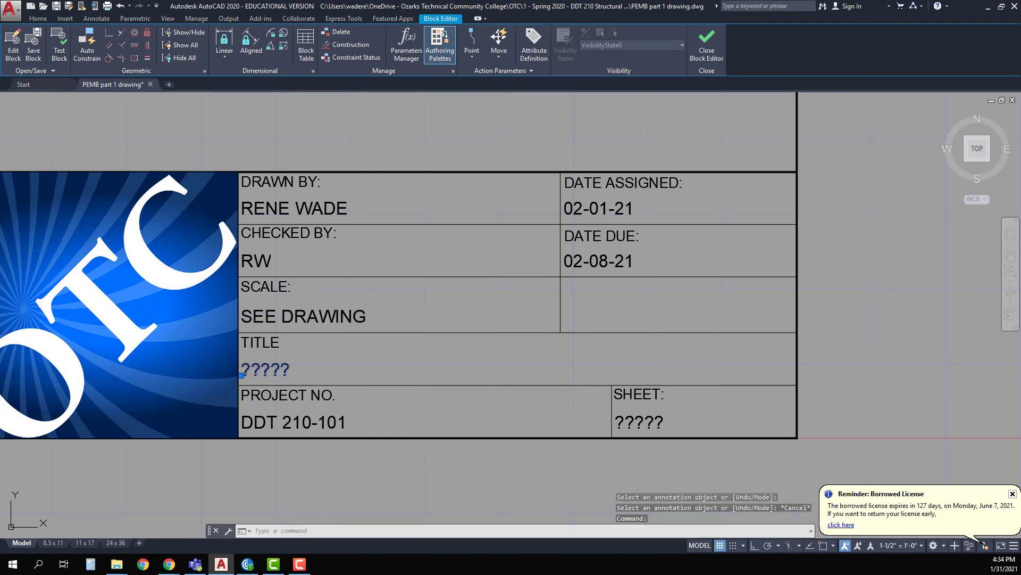
pyautogui.doubleClick(267, 369)
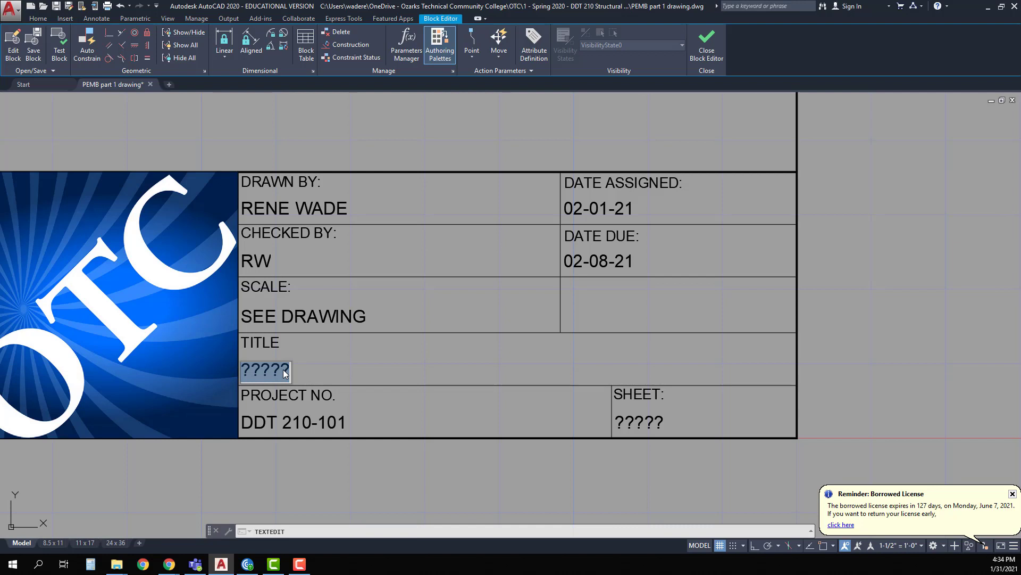
pyautogui.write('PRE-E')
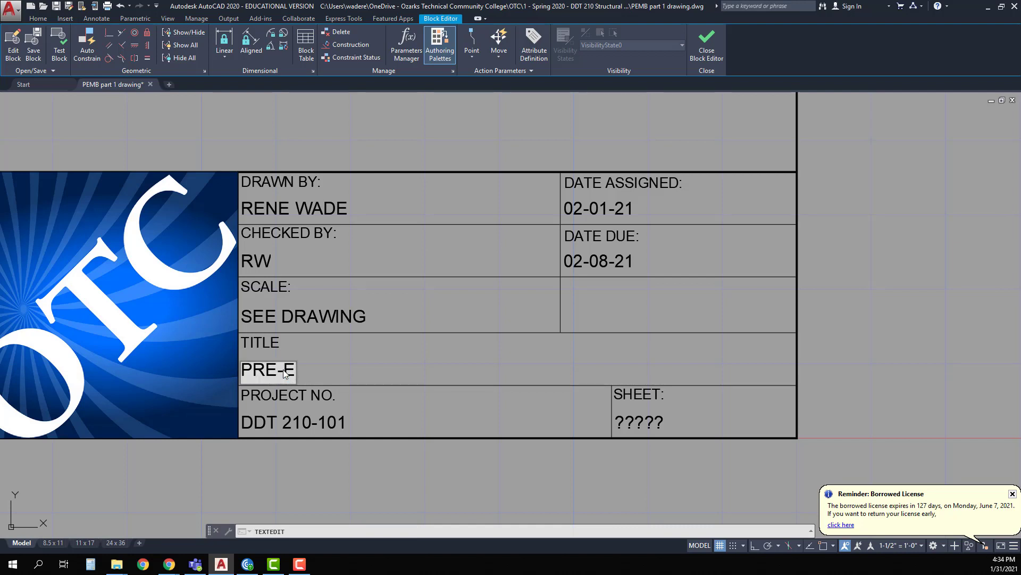
pyautogui.write('NGINEERED')
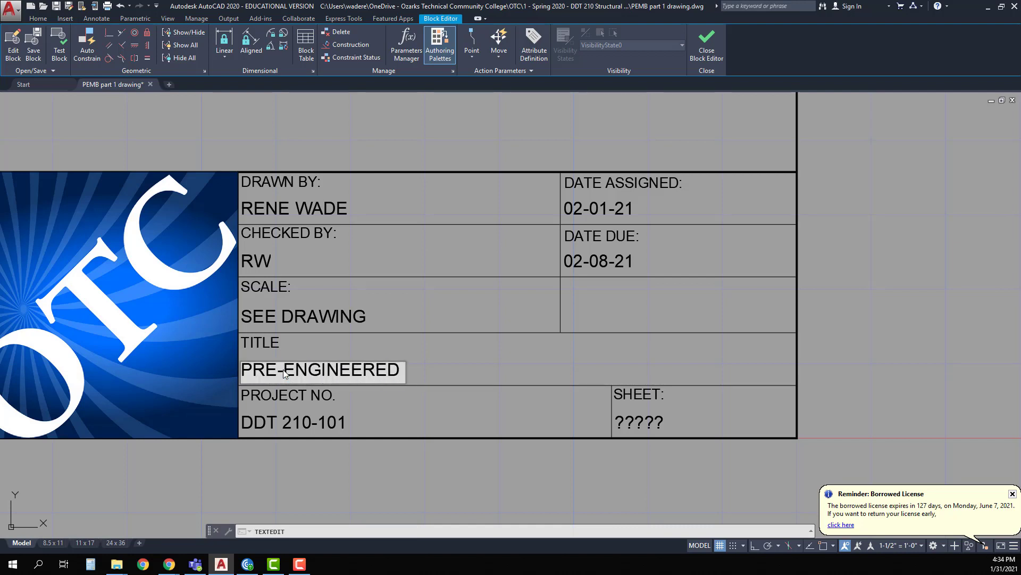
pyautogui.write(' METAL BUIL')
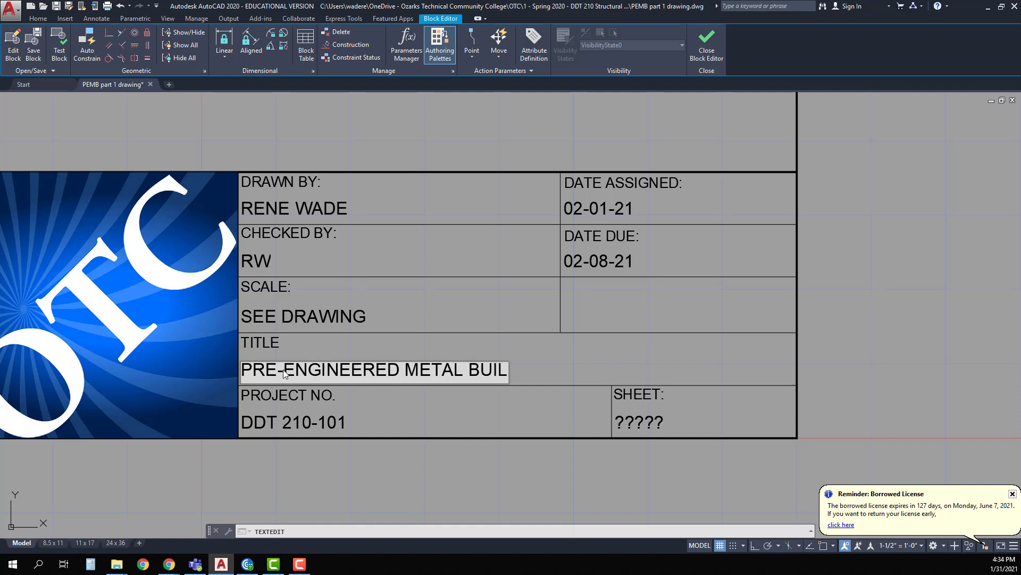
pyautogui.write('DING PROJECT')
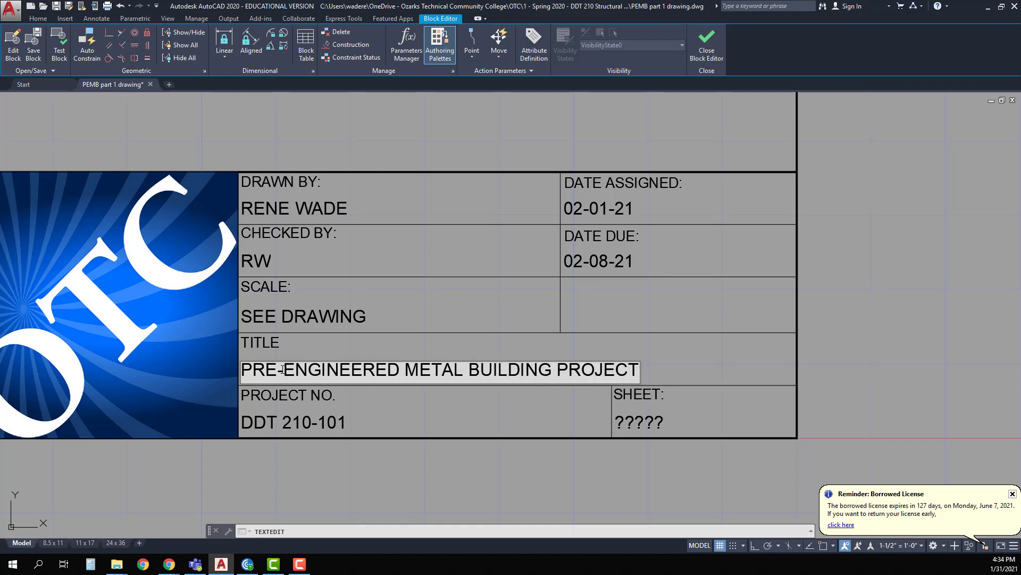
pyautogui.click(388, 428)
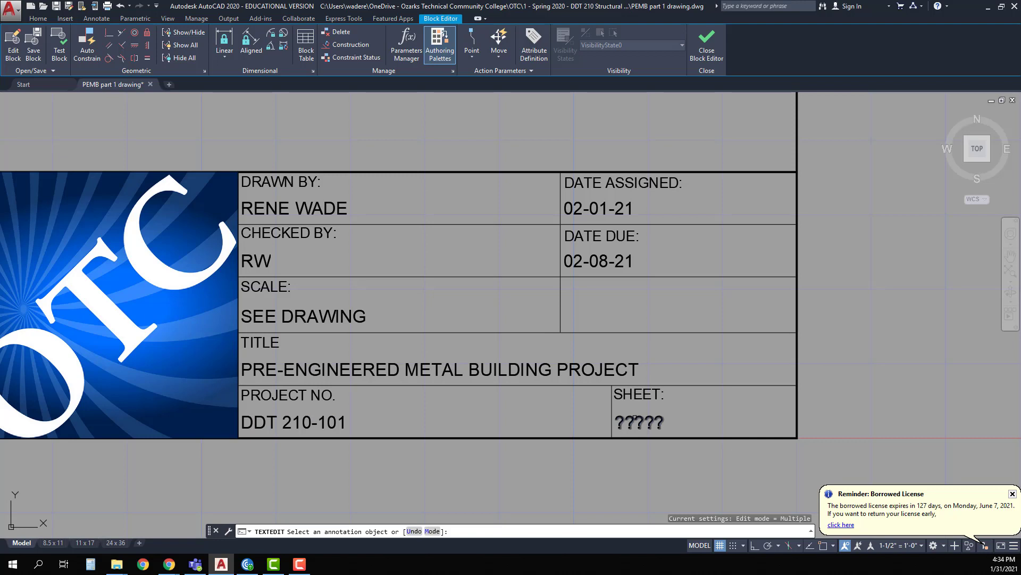
# Replace the SHEET placeholder with S-1, then save the changes to the DDT 210 - 24x36 Titleblock and return to the layout
pyautogui.click(634, 417)
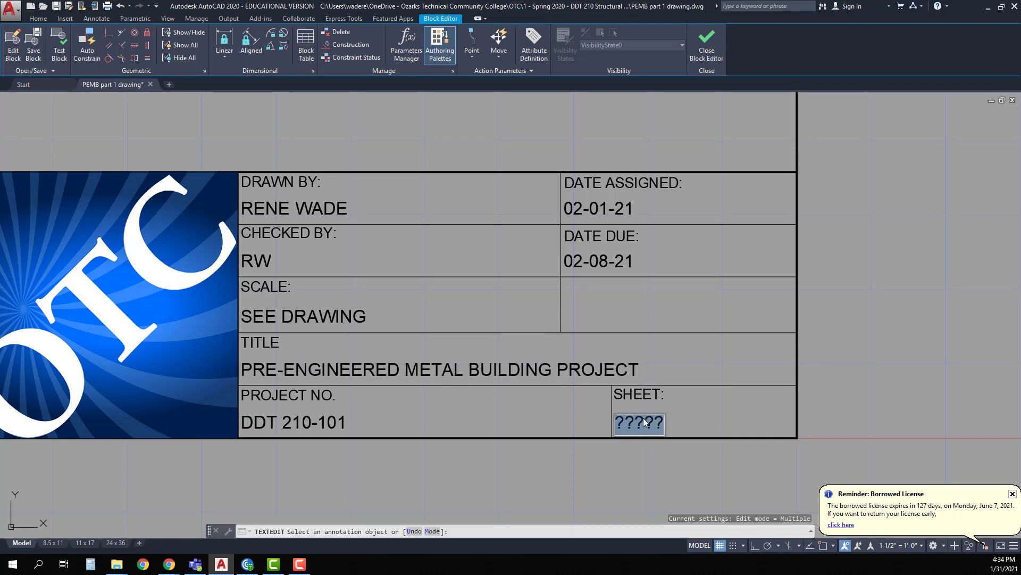
pyautogui.click(599, 462)
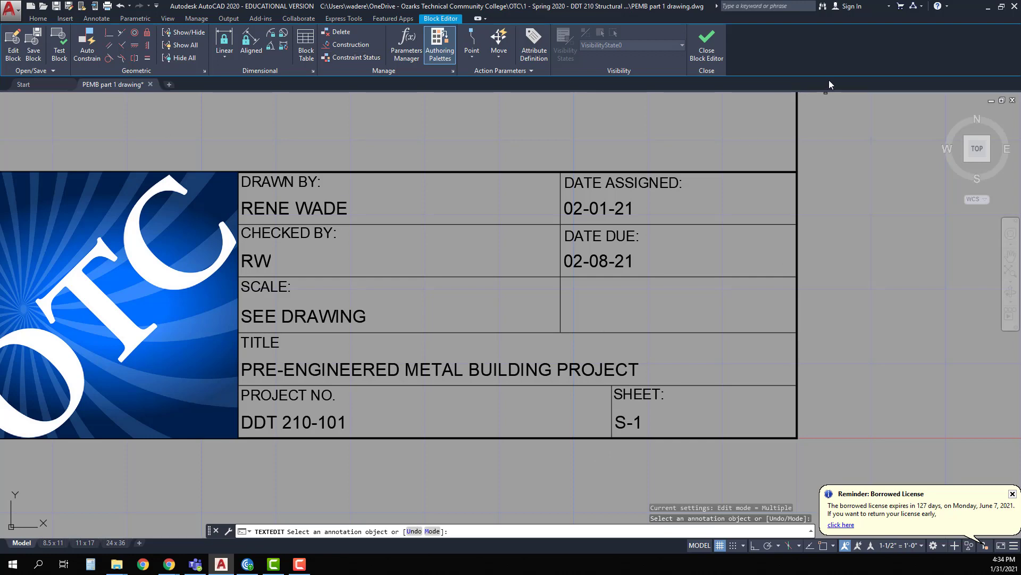
pyautogui.click(707, 53)
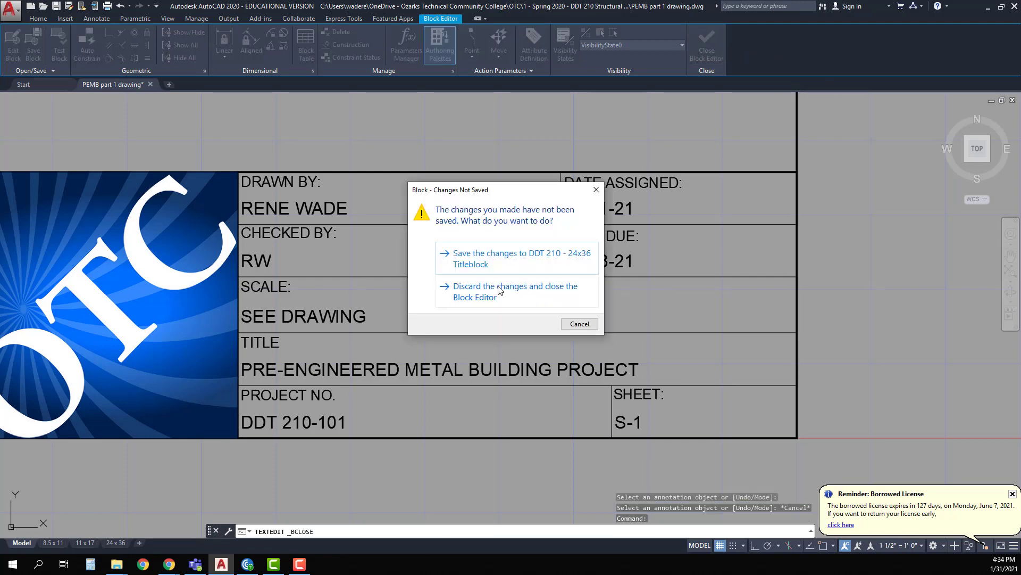
pyautogui.click(456, 257)
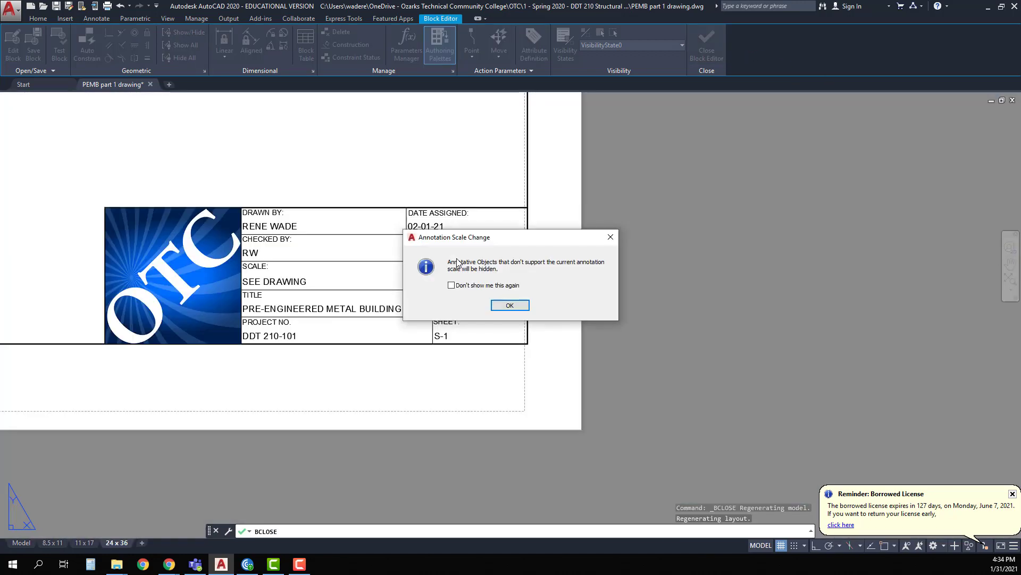
pyautogui.click(509, 305)
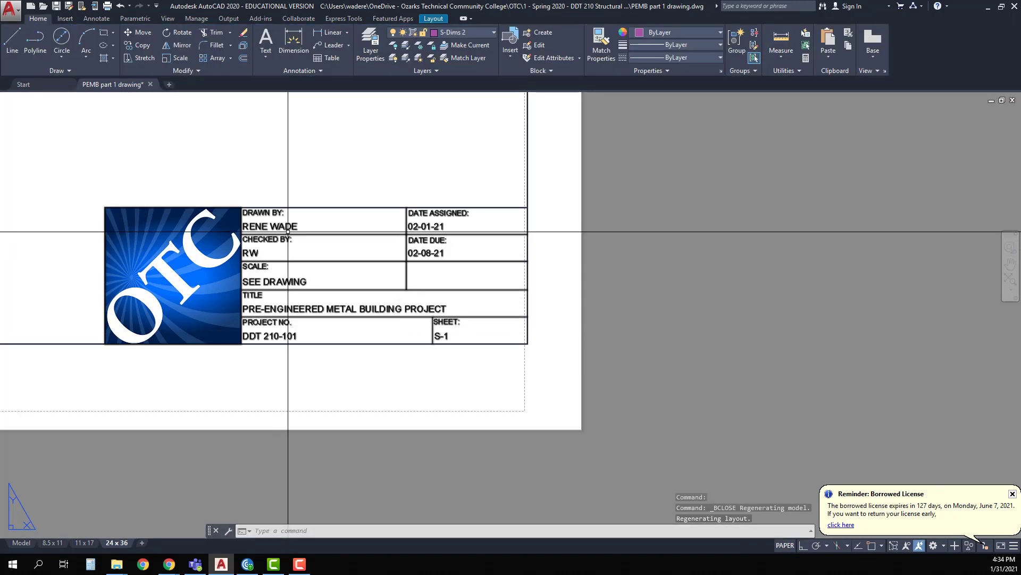
# Insert the _NA-Geometrical north arrow block from DesignCenter's Annotation - Imperial.dwg into the empty area below the base plate detail
pyautogui.moveTo(250, 167); pyautogui.dragTo(648, 465, button='middle')
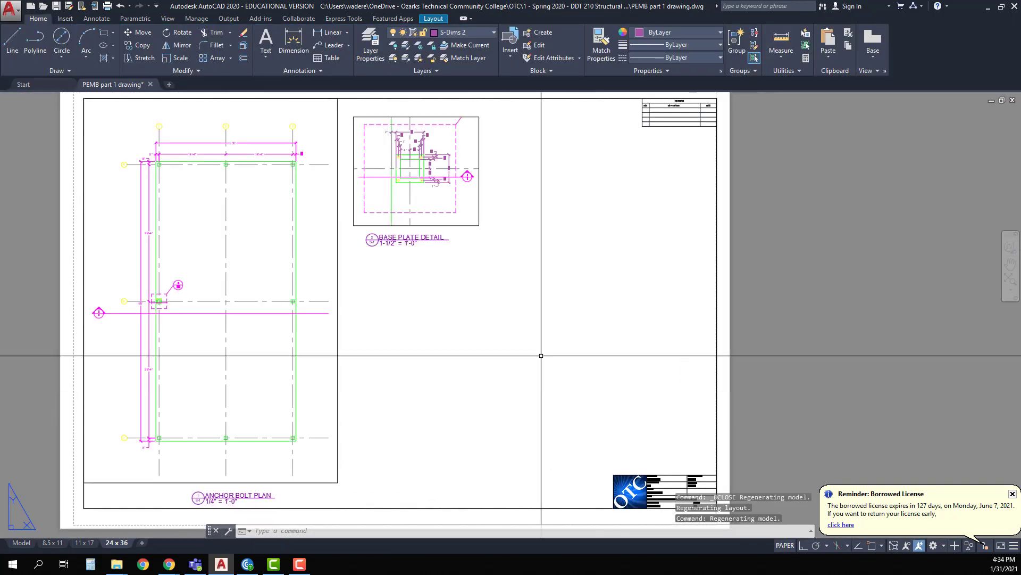
pyautogui.moveTo(543, 356); pyautogui.dragTo(521, 356, button='middle')
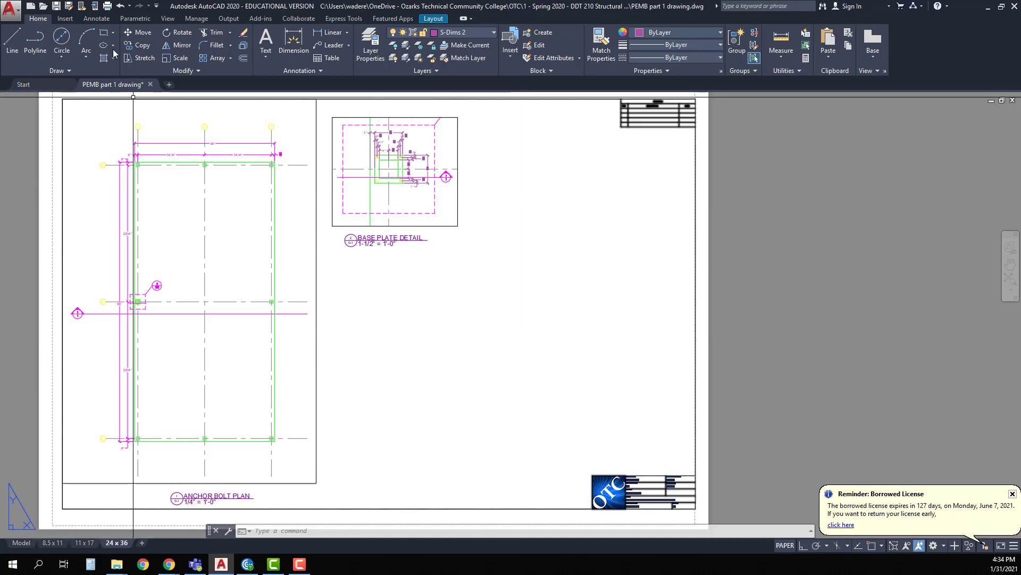
pyautogui.click(171, 20)
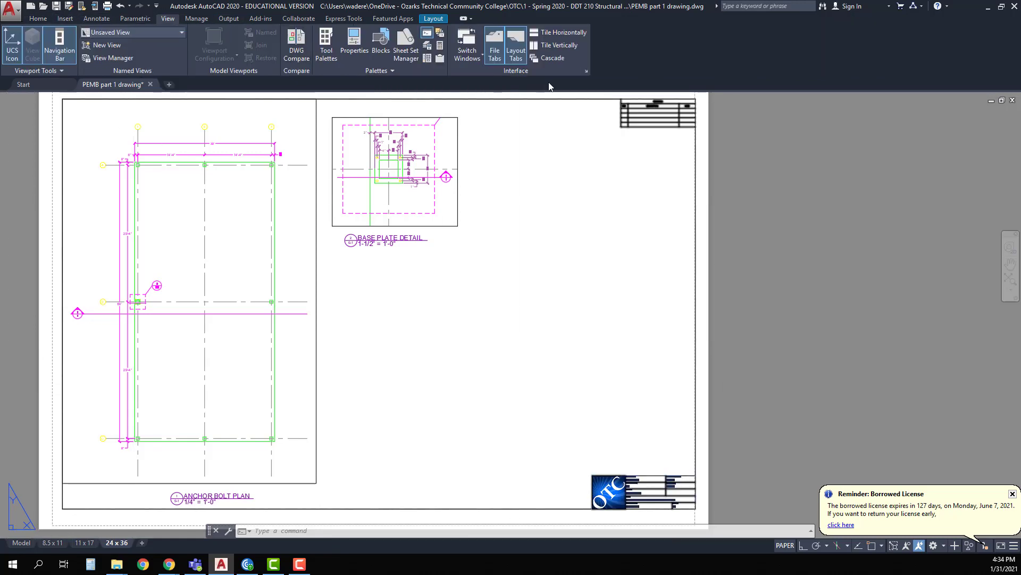
pyautogui.click(427, 59)
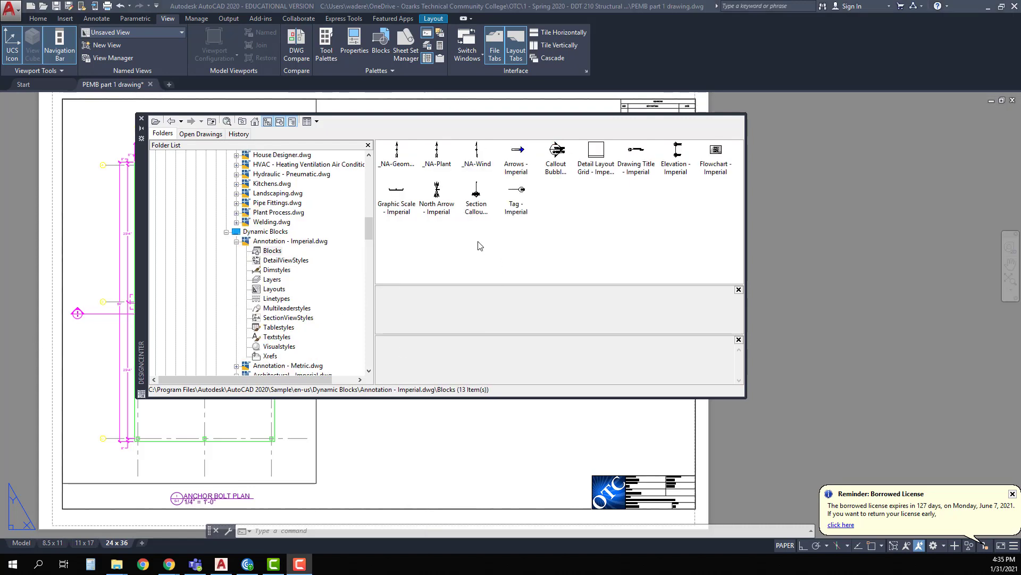
pyautogui.click(262, 251)
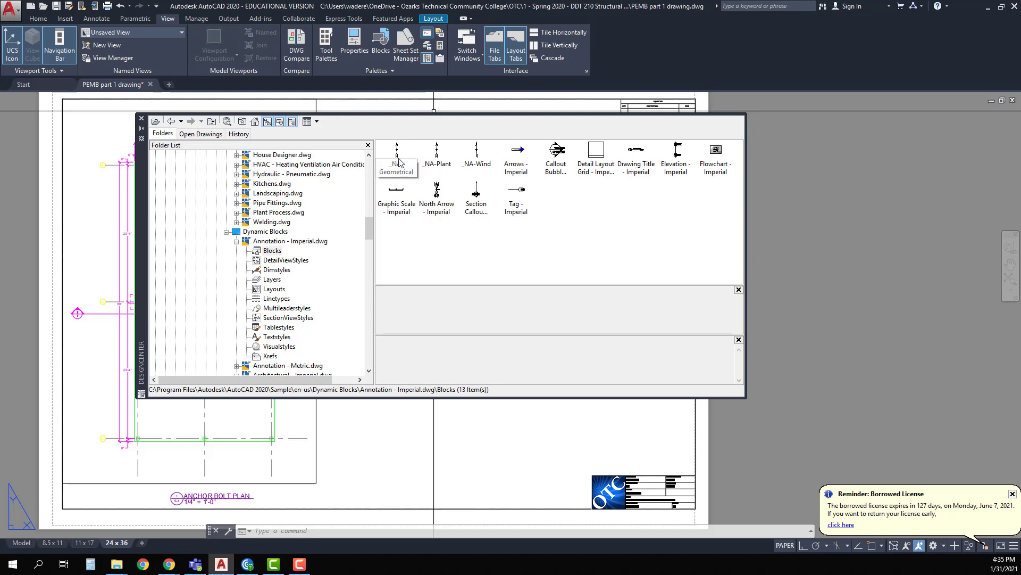
pyautogui.moveTo(399, 157)
pyautogui.mouseDown()
pyautogui.moveTo(515, 259)
pyautogui.moveTo(521, 481)
pyautogui.moveTo(475, 461)
pyautogui.mouseUp()
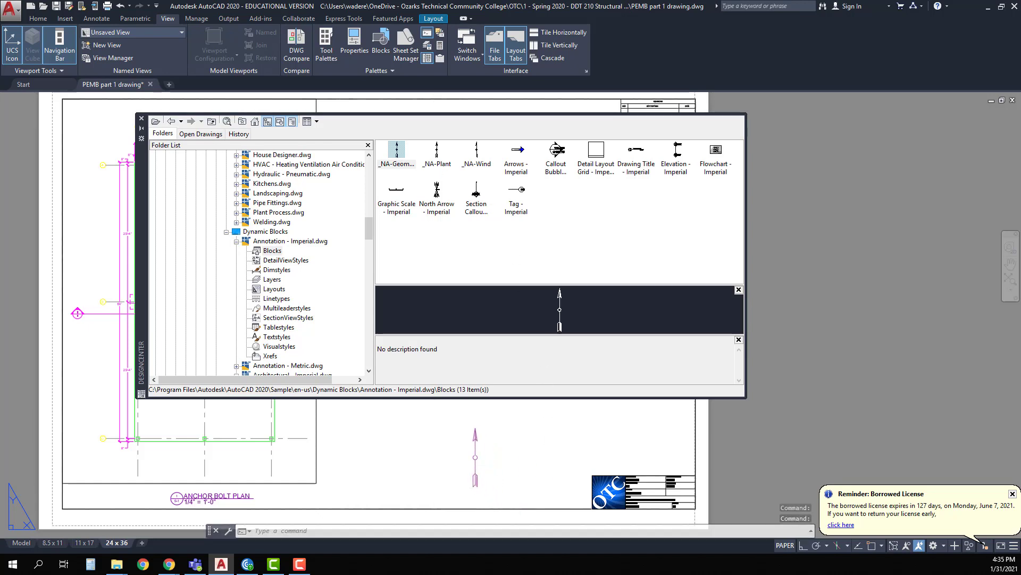
pyautogui.click(142, 121)
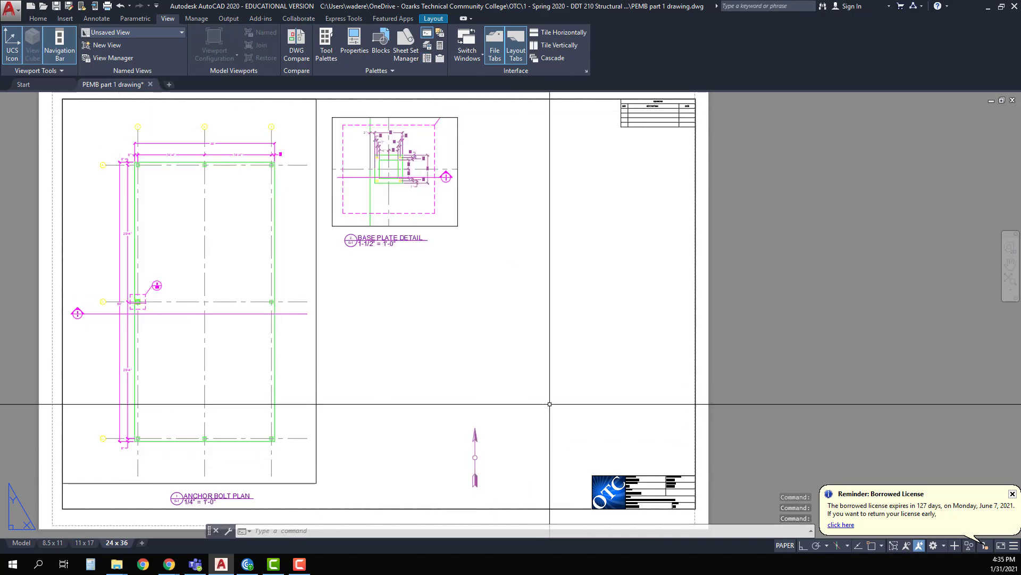
# Move the north arrow by its circle centre to just left of the title block's OTC logo
pyautogui.moveTo(518, 426); pyautogui.dragTo(509, 391, button='middle')
pyautogui.press('Escape')
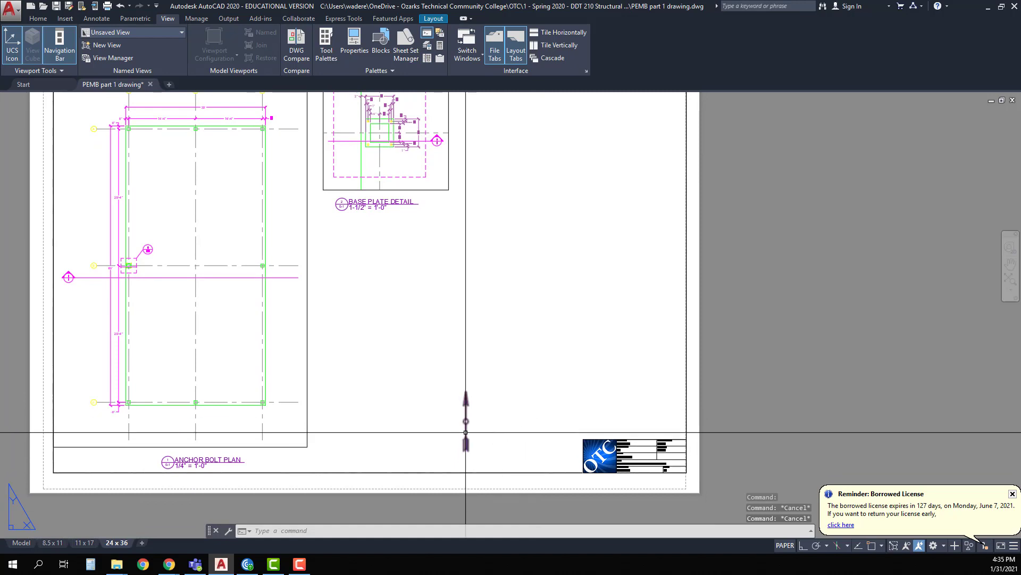
pyautogui.moveTo(467, 431); pyautogui.dragTo(463, 473, button='middle')
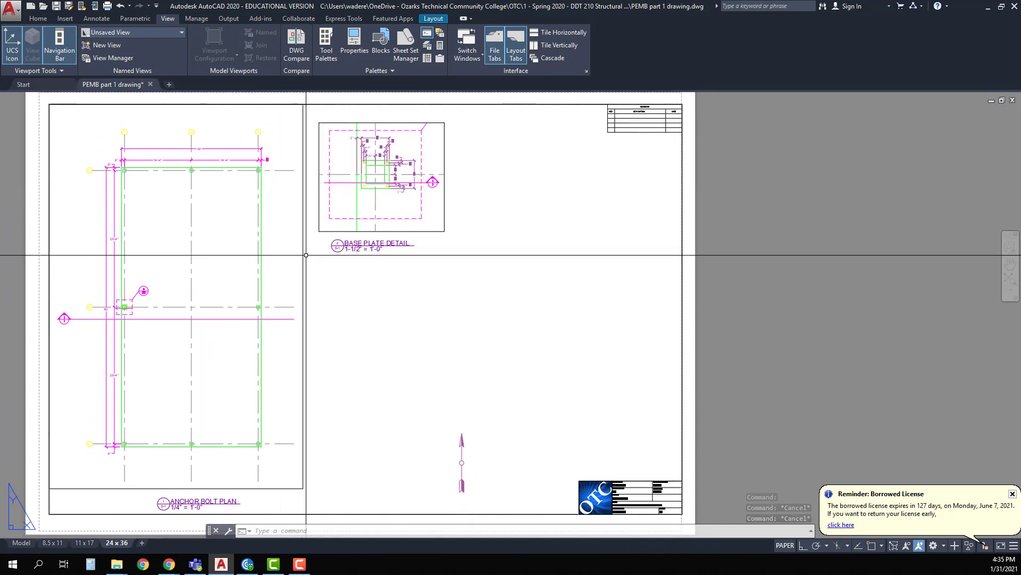
pyautogui.moveTo(468, 452); pyautogui.dragTo(442, 347, button='middle')
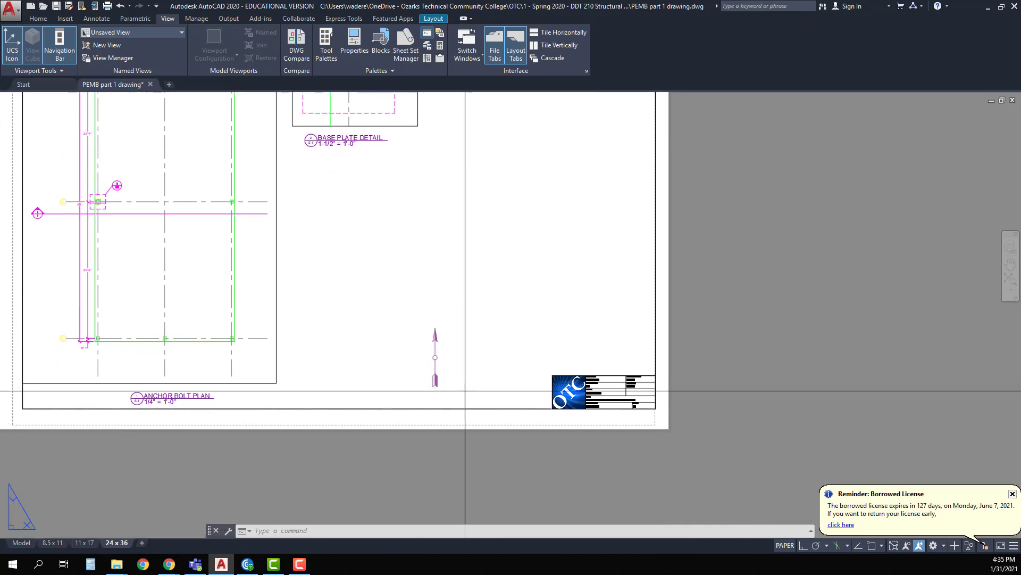
pyautogui.click(465, 389)
pyautogui.click(409, 309)
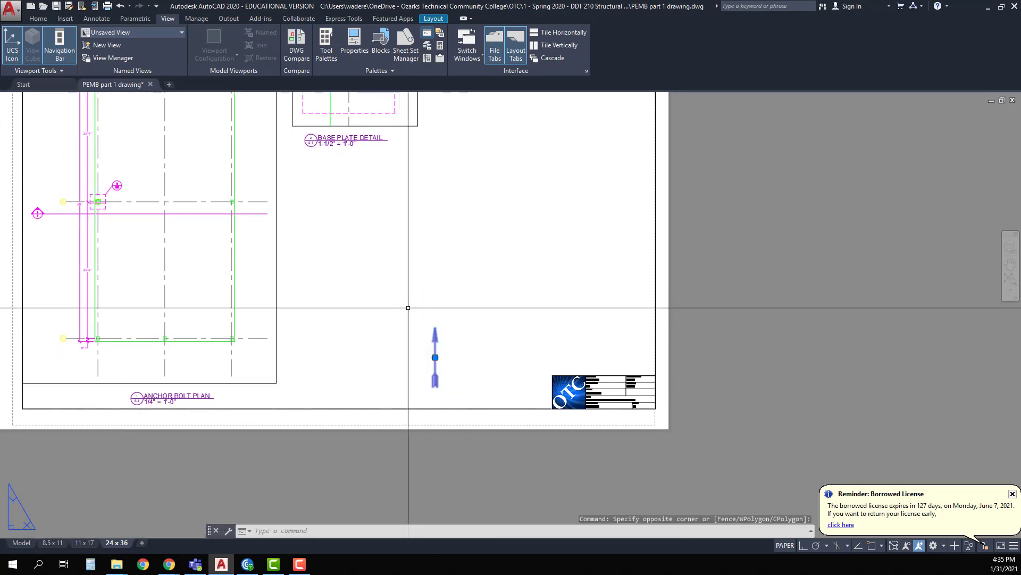
pyautogui.click(38, 21)
pyautogui.click(142, 33)
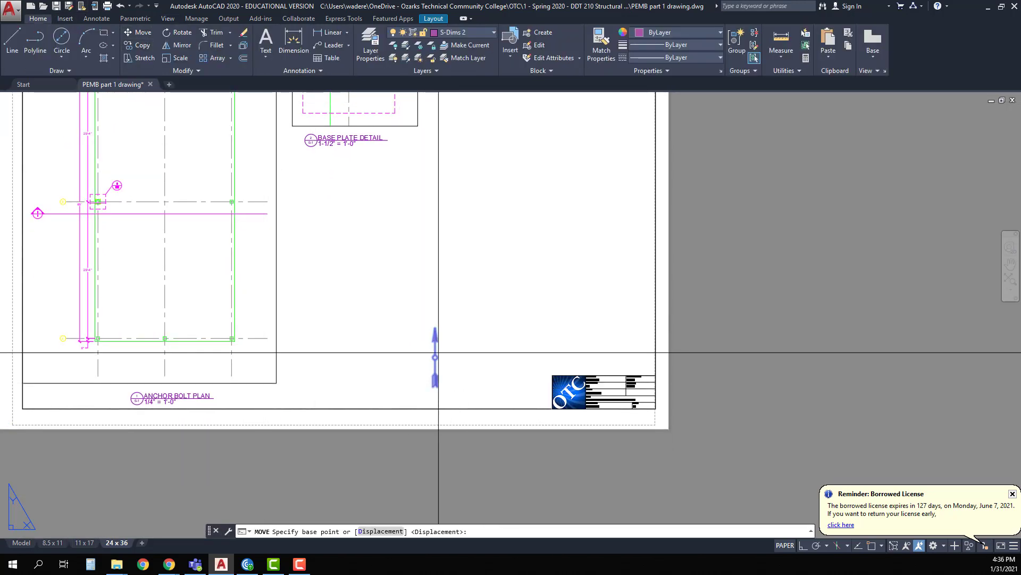
pyautogui.click(436, 358)
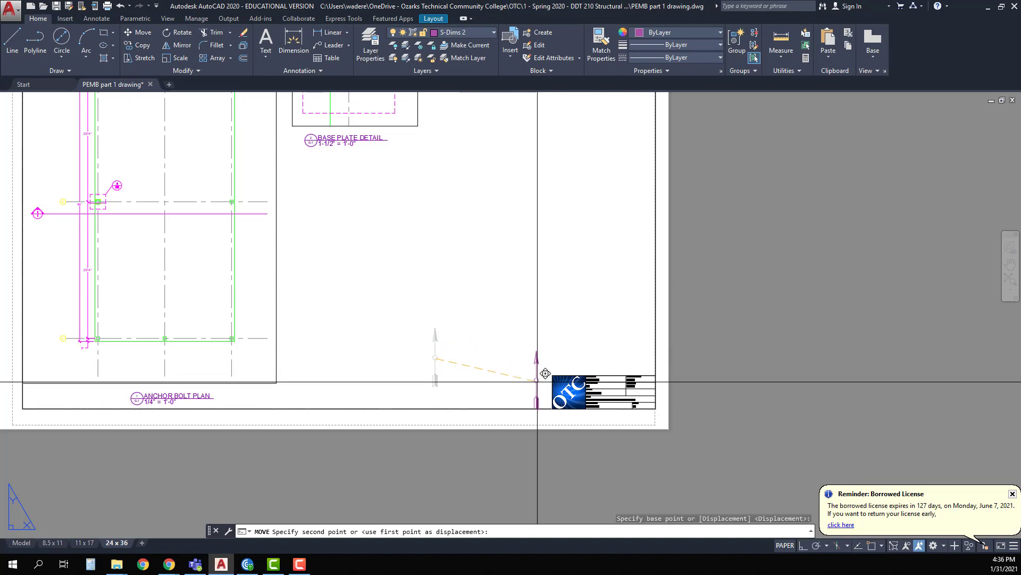
pyautogui.click(541, 378)
pyautogui.press('Escape')
pyautogui.press('Escape')
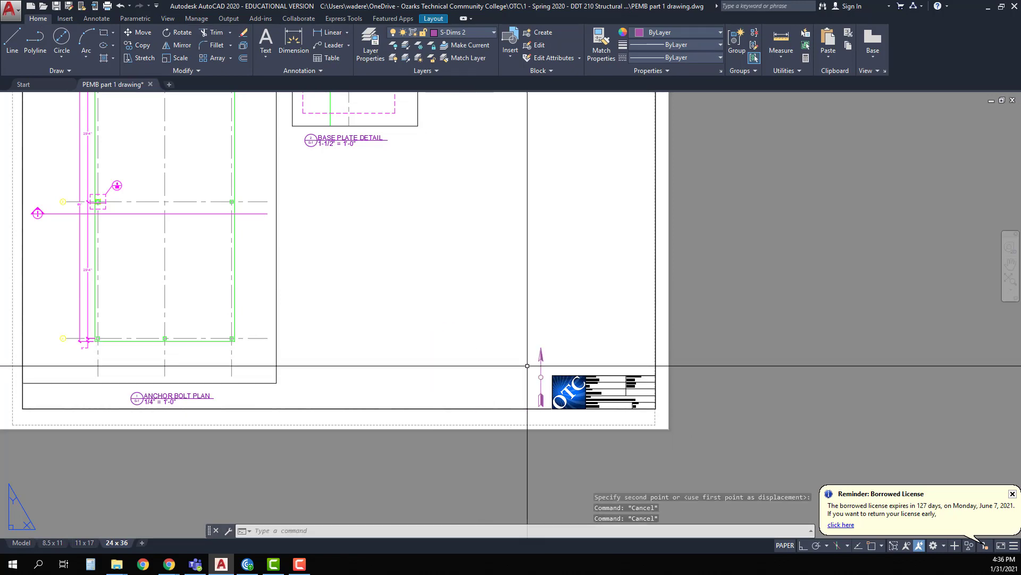
# Put the north arrow beside the title block on the S-Object layer
pyautogui.scroll(2, 525, 356)
pyautogui.moveTo(523, 353); pyautogui.dragTo(424, 305, button='middle')
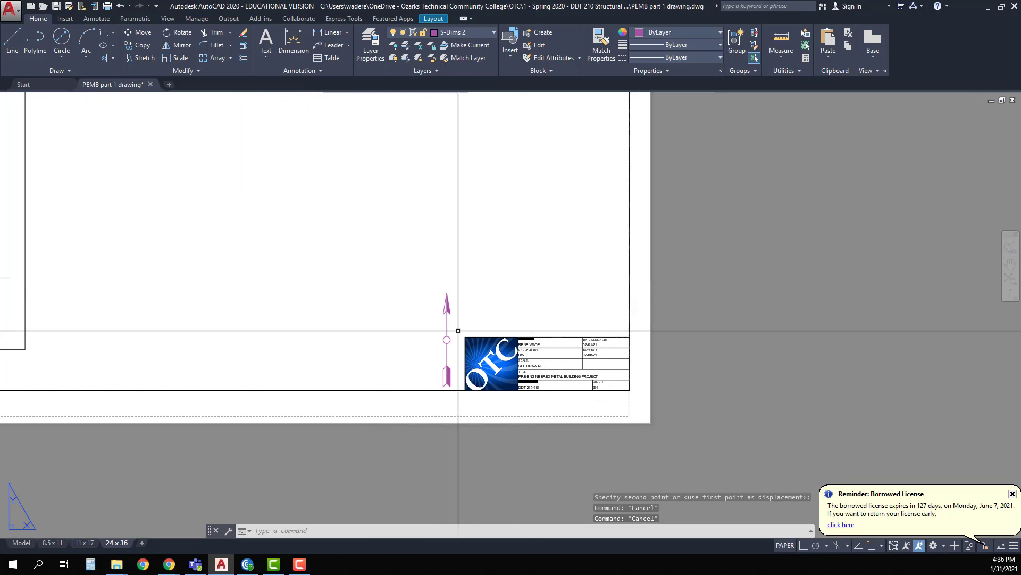
pyautogui.scroll(-4, 458, 349)
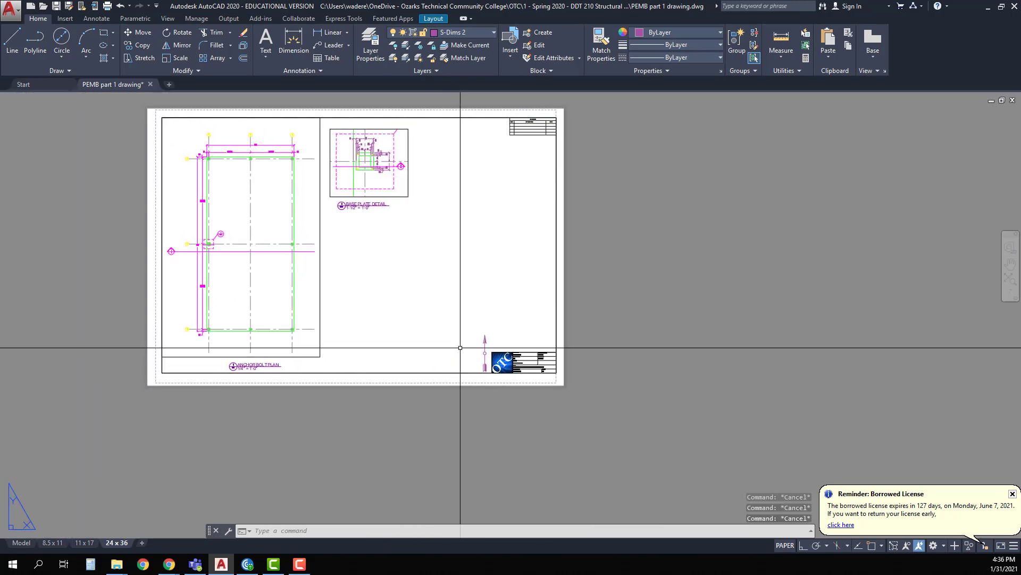
pyautogui.click(486, 338)
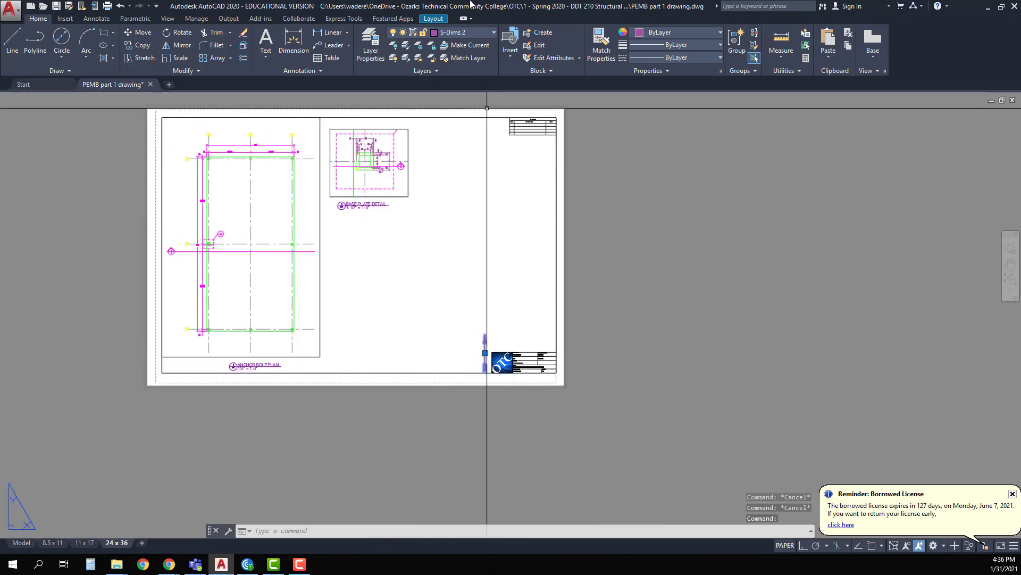
pyautogui.click(495, 32)
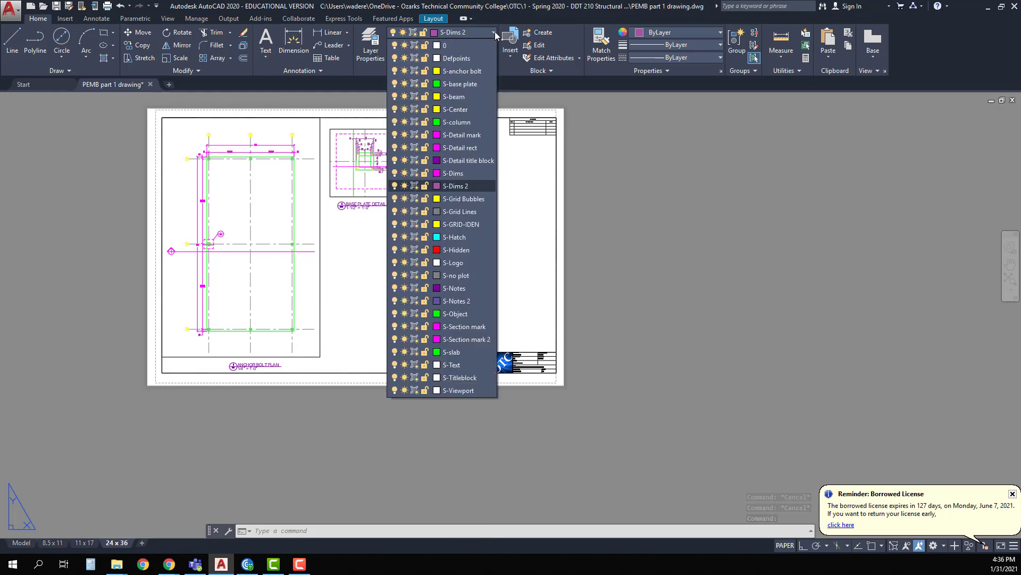
pyautogui.press('Escape')
pyautogui.press('Escape')
pyautogui.press('Escape')
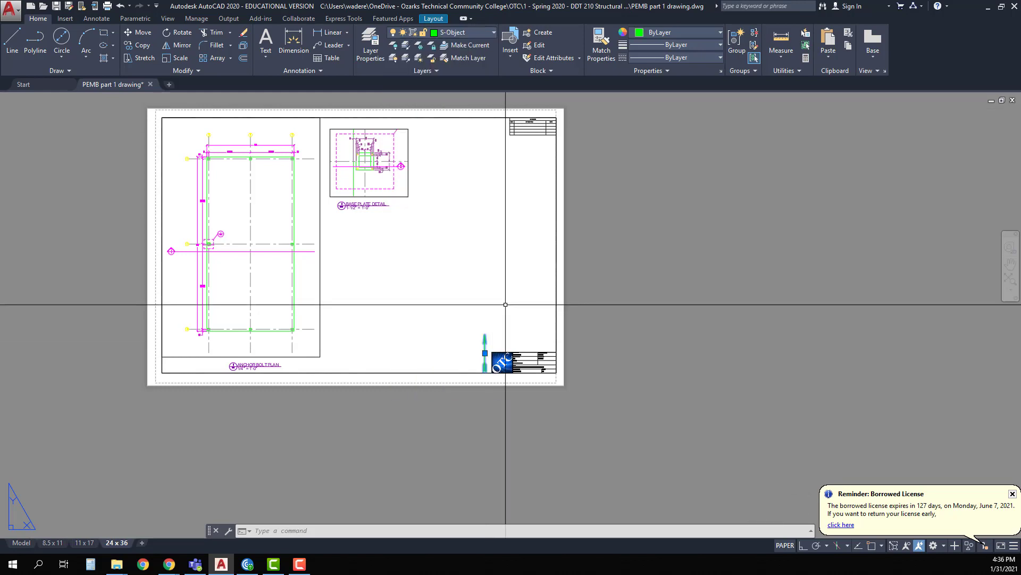
pyautogui.scroll(2, 280, 405)
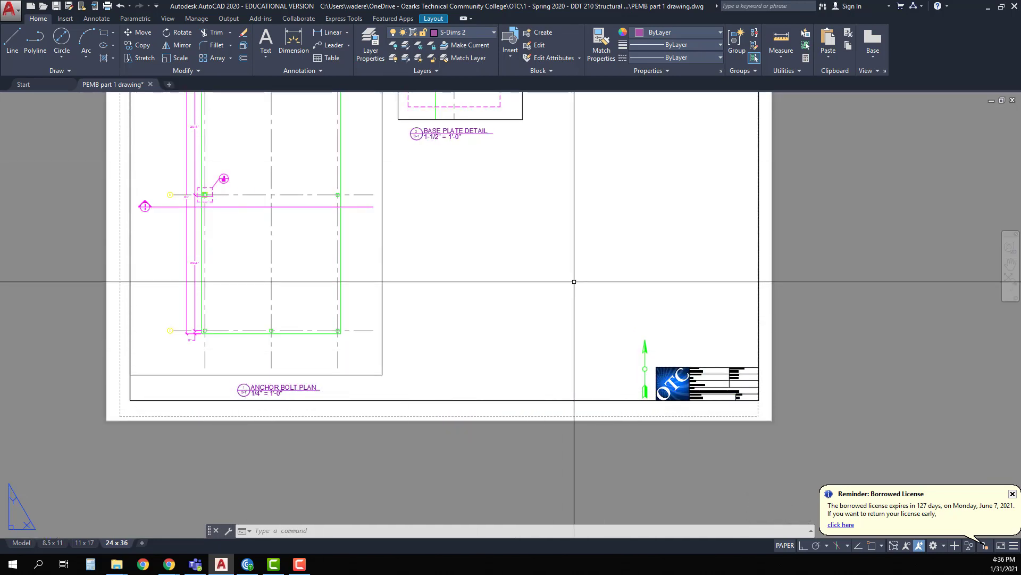
# Turn on the display of annotative objects at all scales for the 24 x 36 layout
pyautogui.scroll(-4, 565, 271)
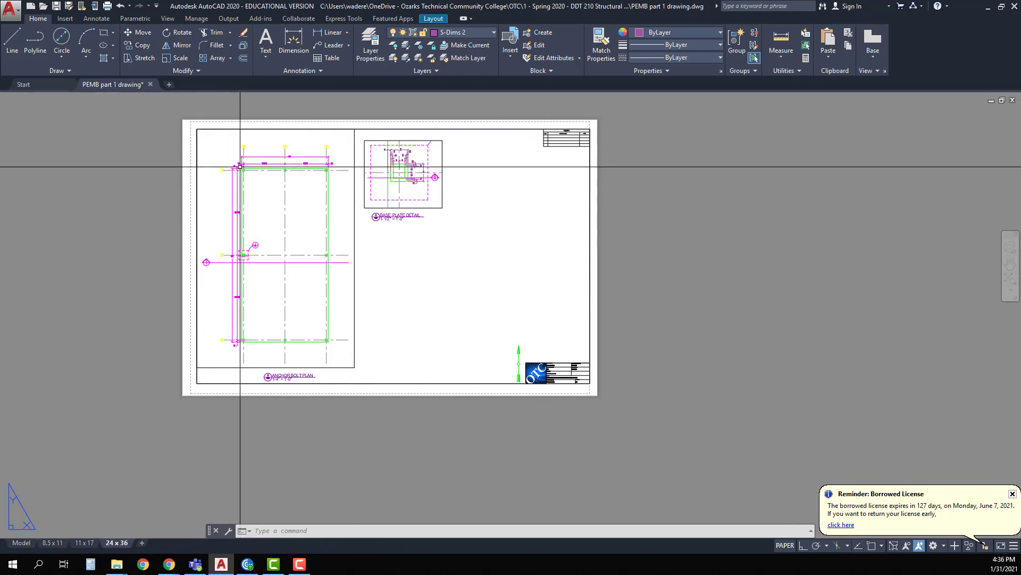
pyautogui.scroll(2, 235, 164)
pyautogui.scroll(4, 234, 164)
pyautogui.moveTo(285, 174); pyautogui.dragTo(257, 213, button='middle')
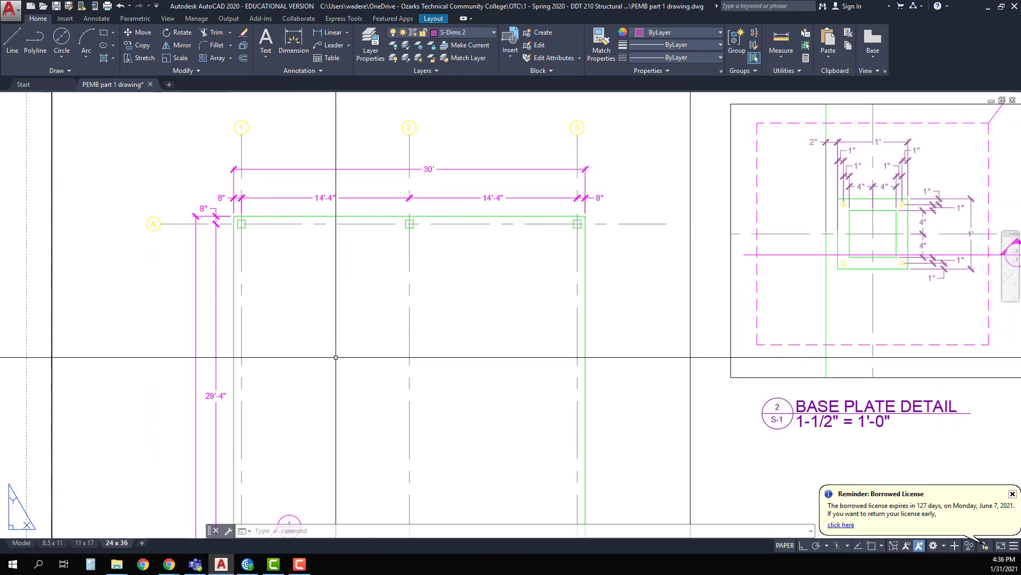
pyautogui.moveTo(335, 361); pyautogui.dragTo(350, 17, button='middle')
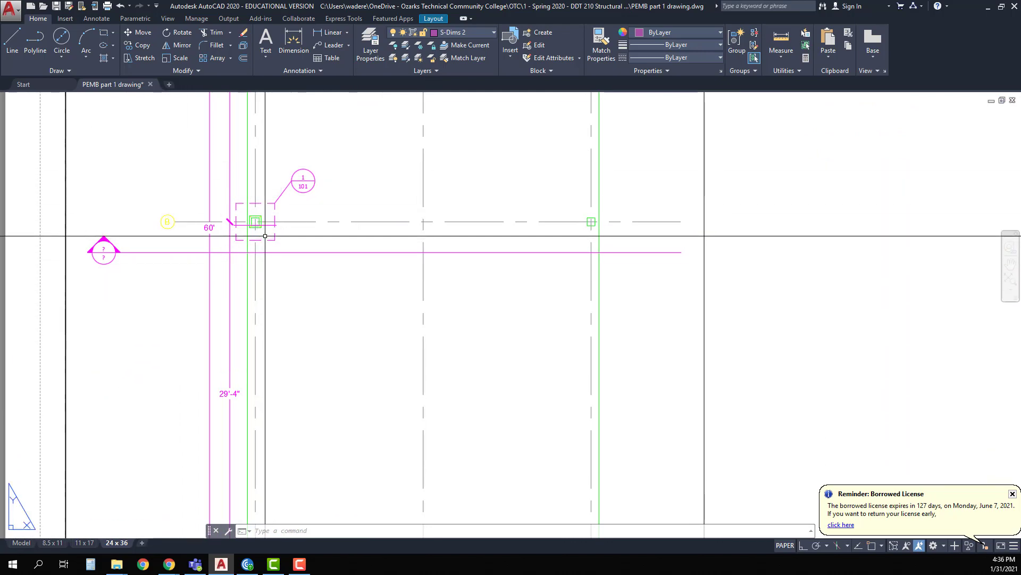
pyautogui.scroll(4, 264, 236)
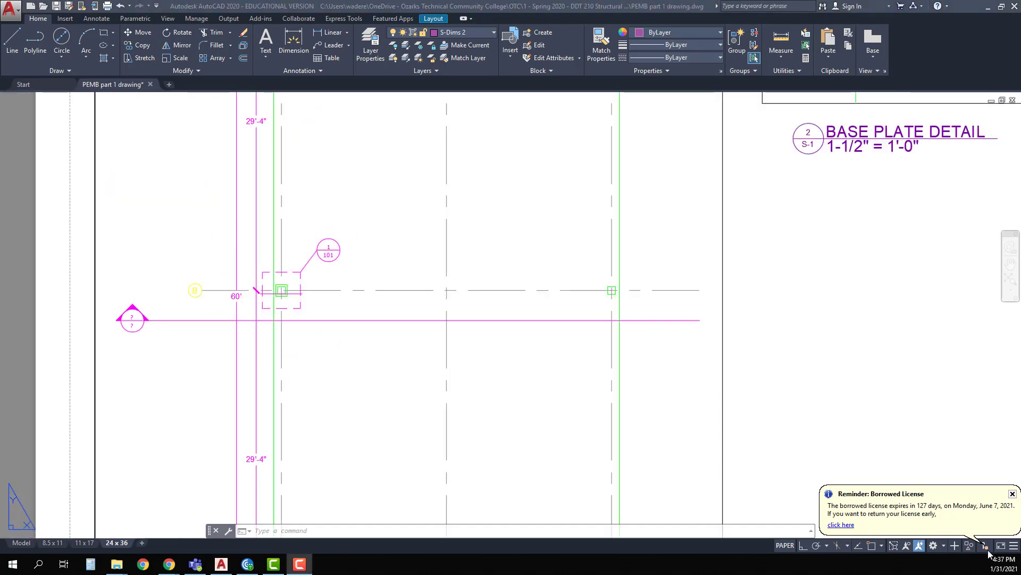
pyautogui.click(907, 546)
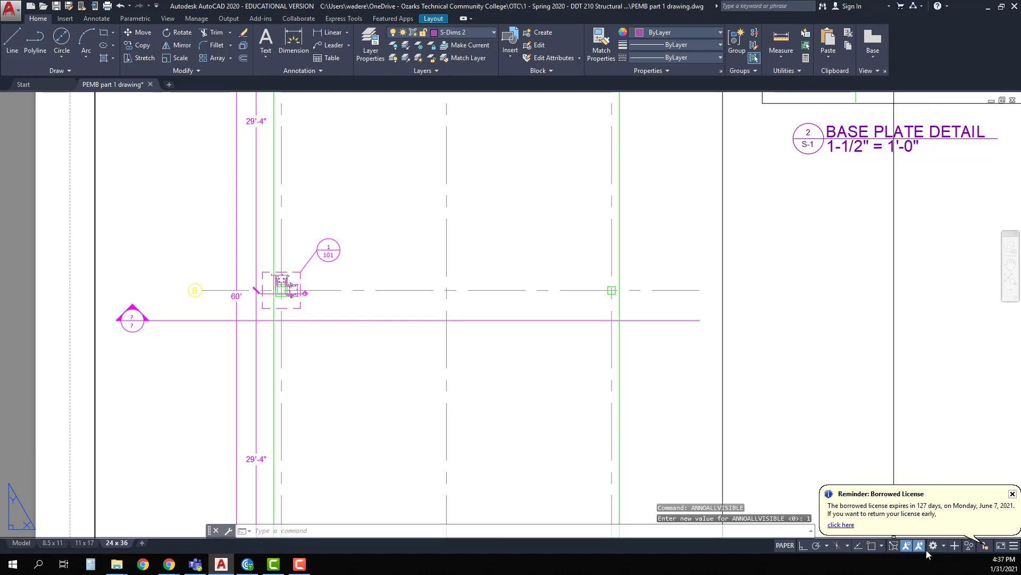
# Make S-Dims the current layer in place of S-Dims 2
pyautogui.scroll(2, 273, 287)
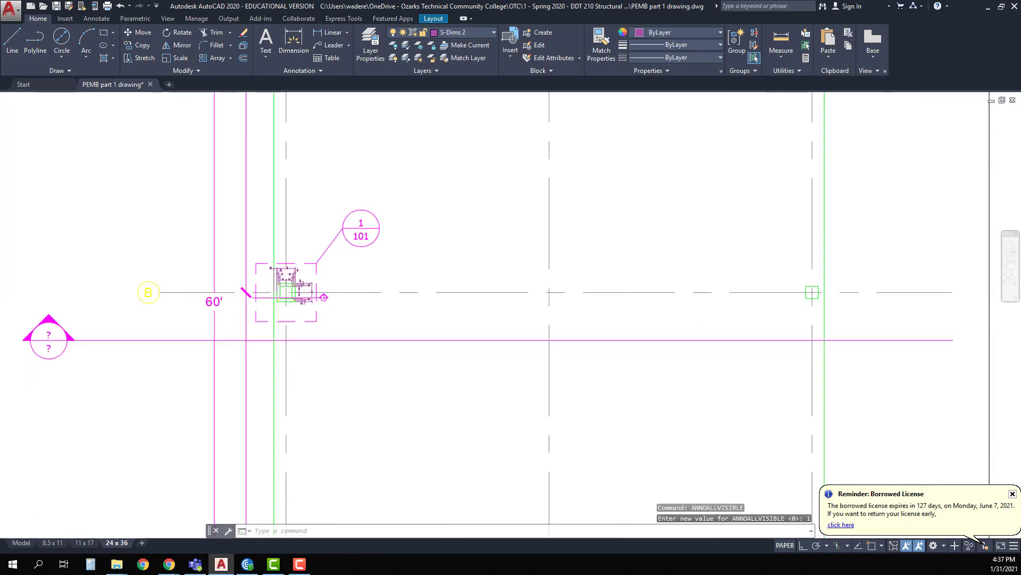
pyautogui.scroll(5, 273, 287)
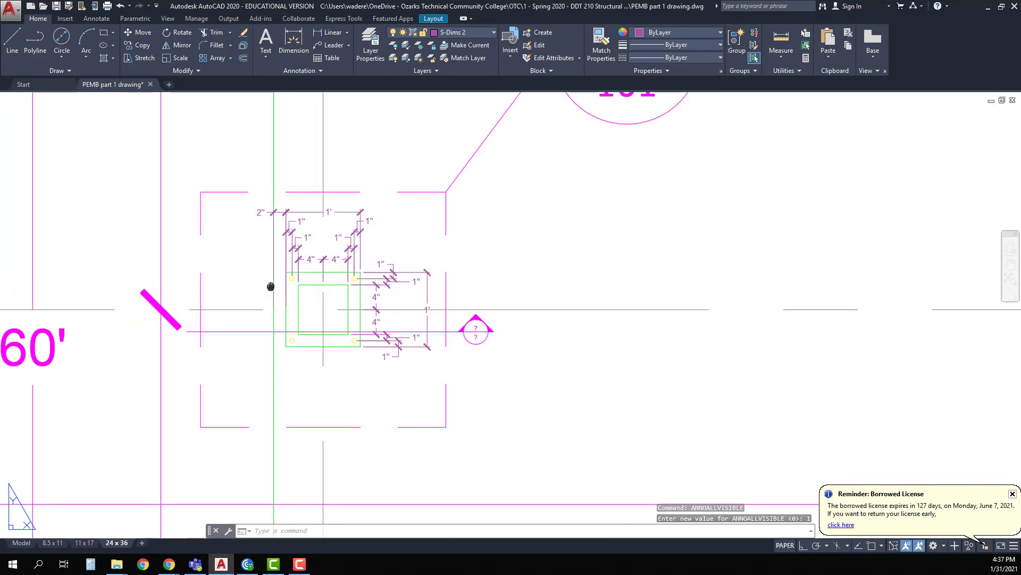
pyautogui.moveTo(270, 287); pyautogui.dragTo(281, 301, button='middle')
pyautogui.scroll(-5, 293, 286)
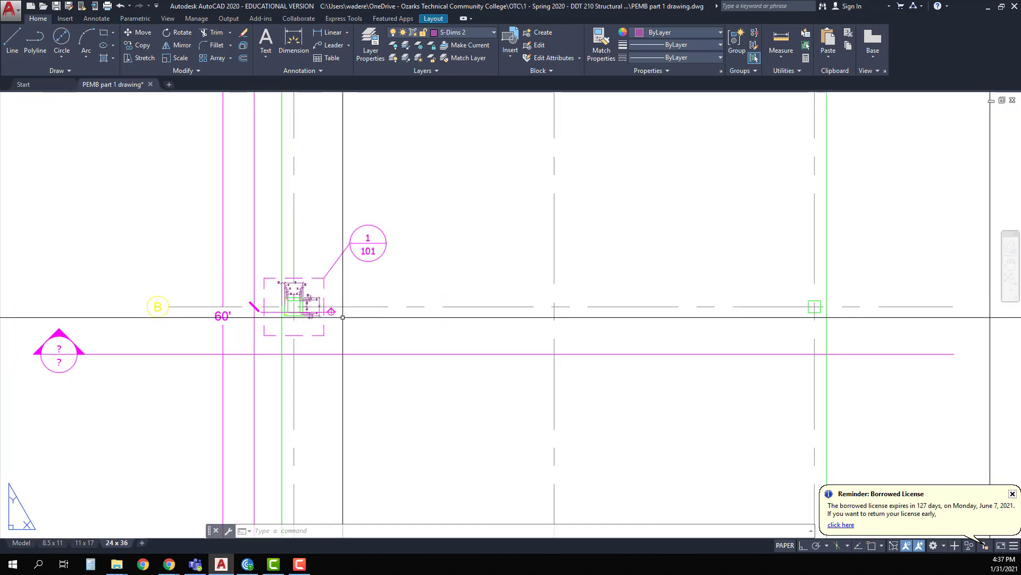
pyautogui.scroll(5, 294, 286)
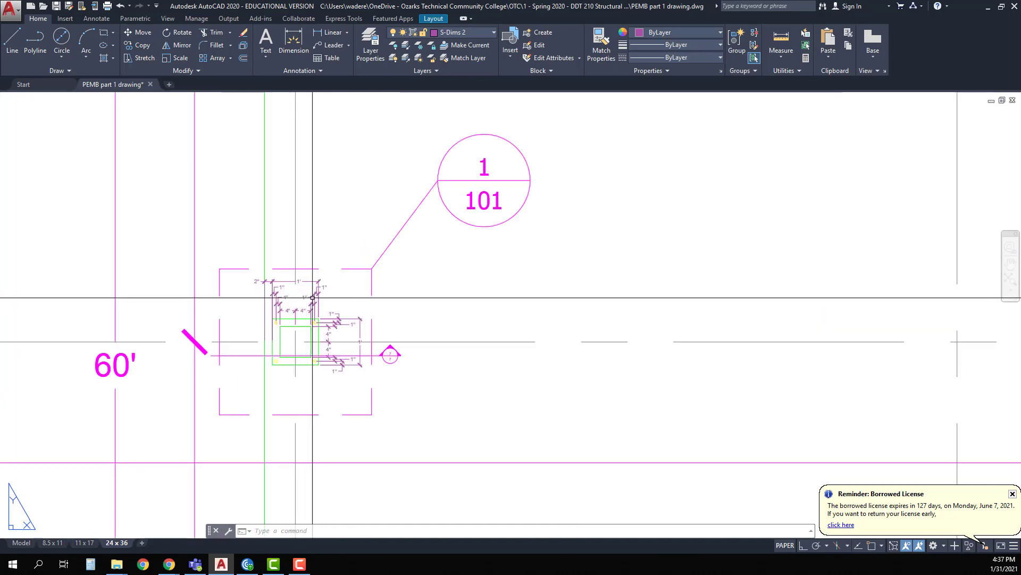
pyautogui.click(368, 38)
pyautogui.moveTo(184, 184); pyautogui.dragTo(313, 170)
pyautogui.scroll(3, 412, 179)
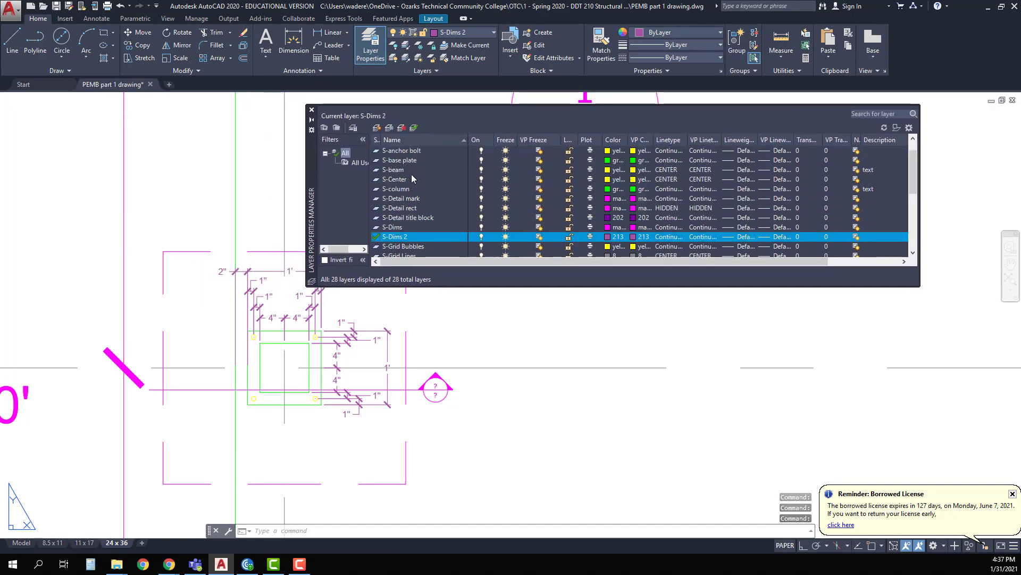
pyautogui.scroll(-1, 407, 229)
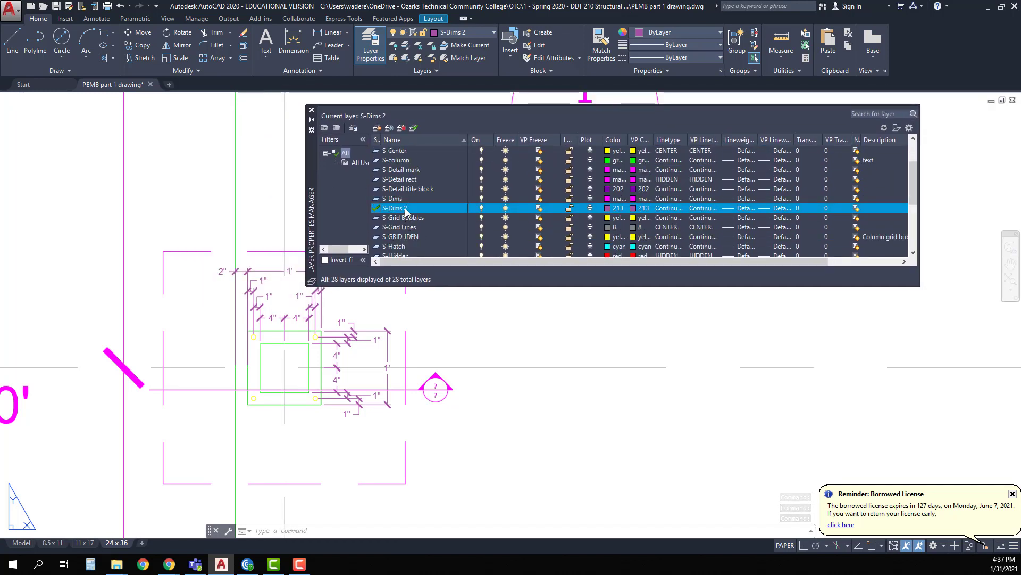
pyautogui.click(394, 199)
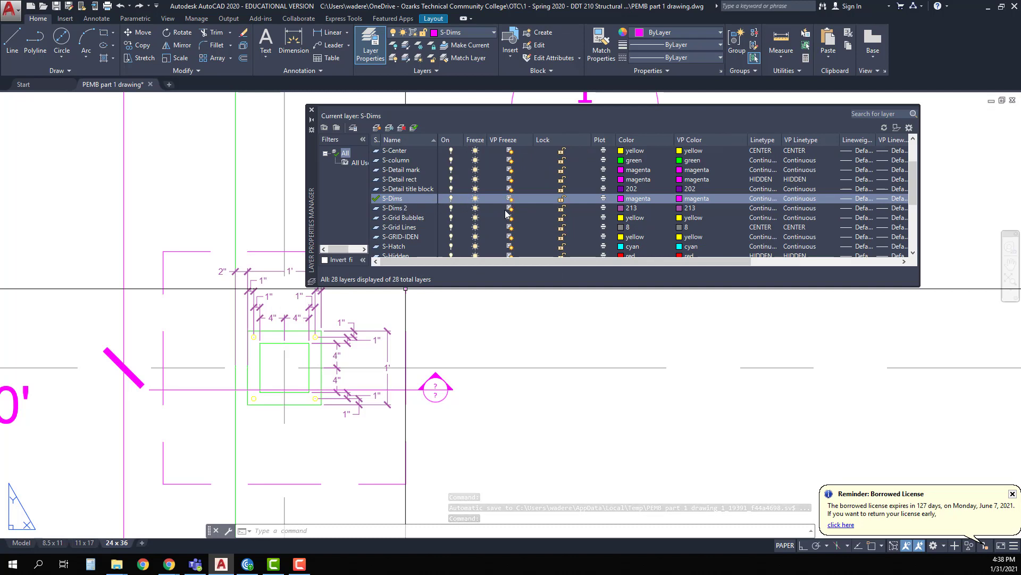
# Freeze the S-Dims 2 layer in the anchor bolt plan viewport only
pyautogui.click(526, 212)
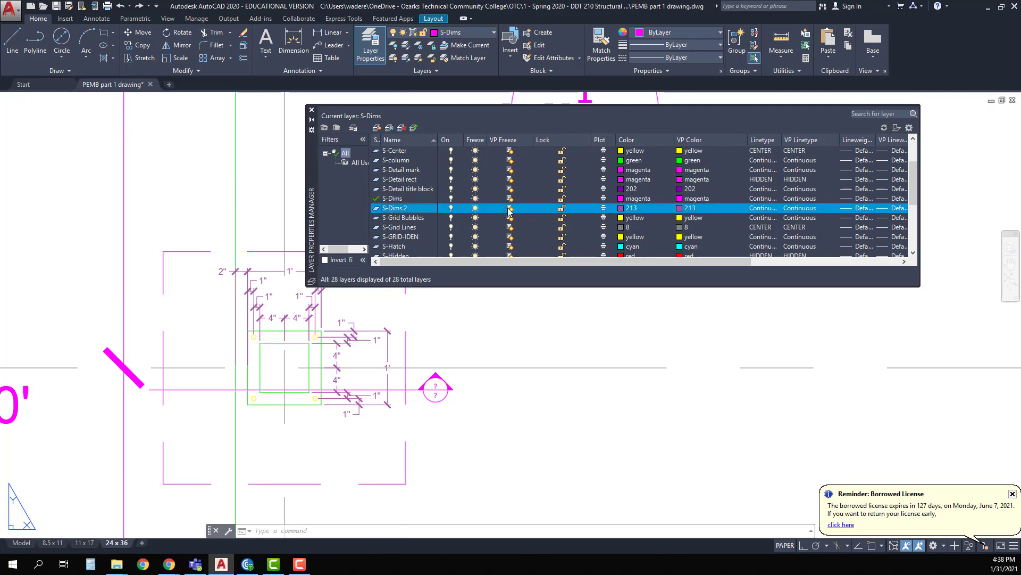
pyautogui.click(509, 209)
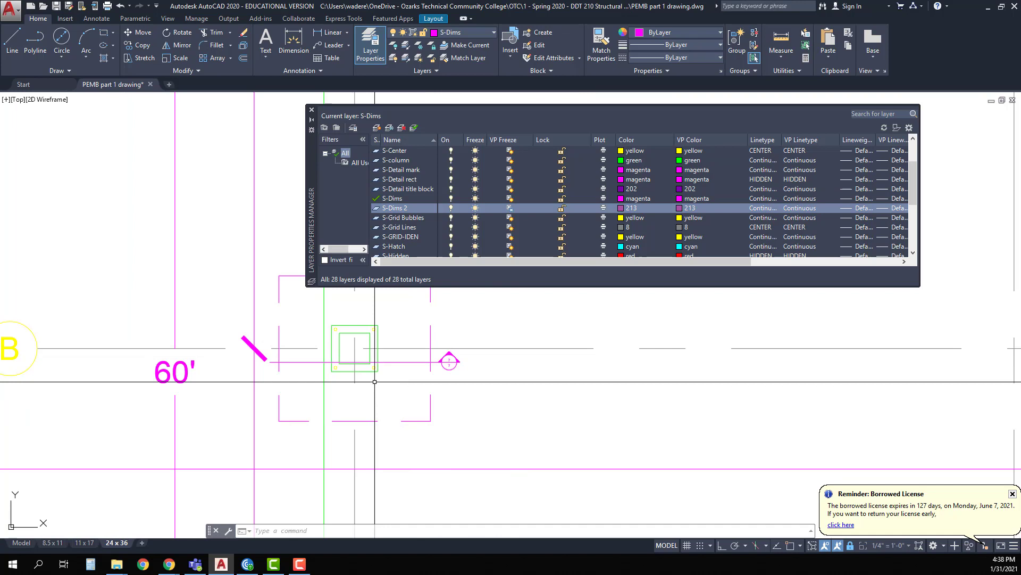
pyautogui.scroll(4, 374, 381)
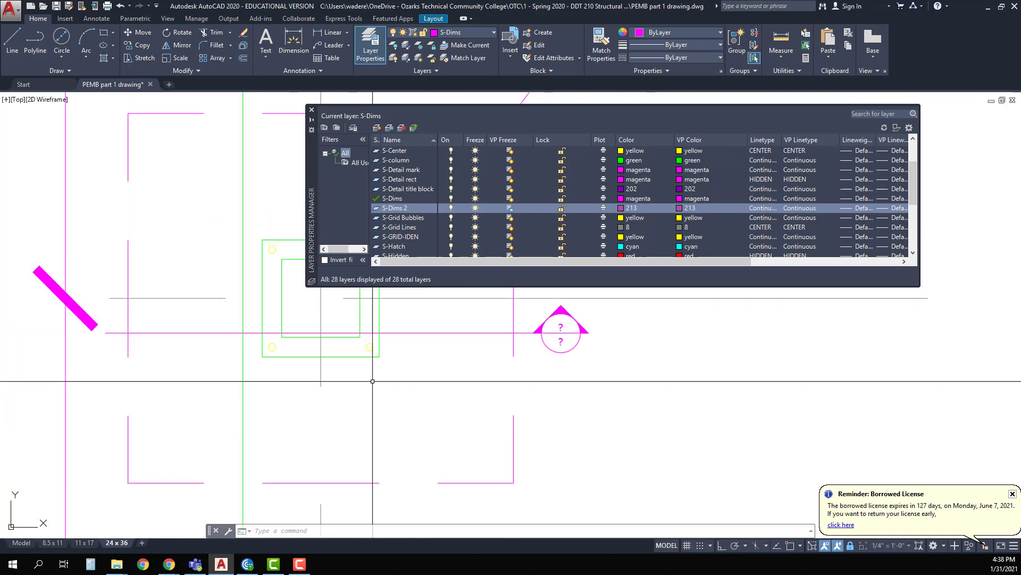
pyautogui.scroll(-4, 373, 380)
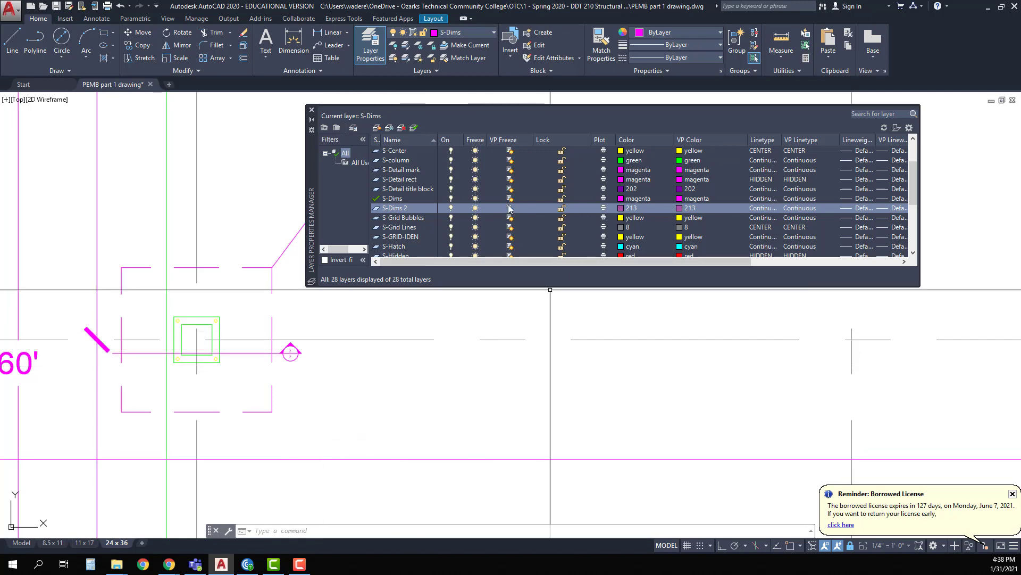
# Freeze the S-Section mark 2, S-base plate and S-anchor bolt layers in the anchor bolt plan viewport and close the layer manager
pyautogui.scroll(-2, 459, 213)
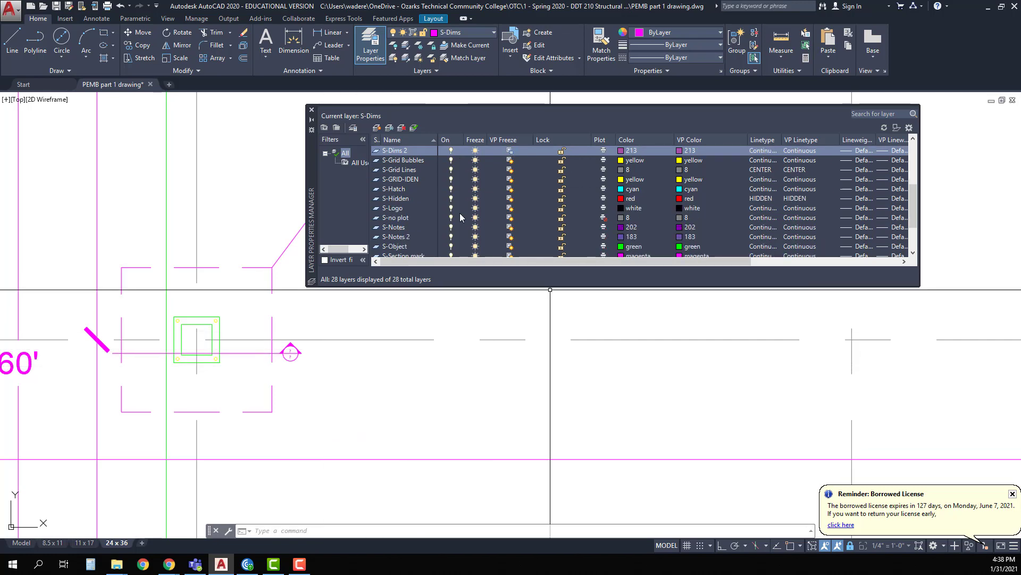
pyautogui.scroll(-2, 460, 213)
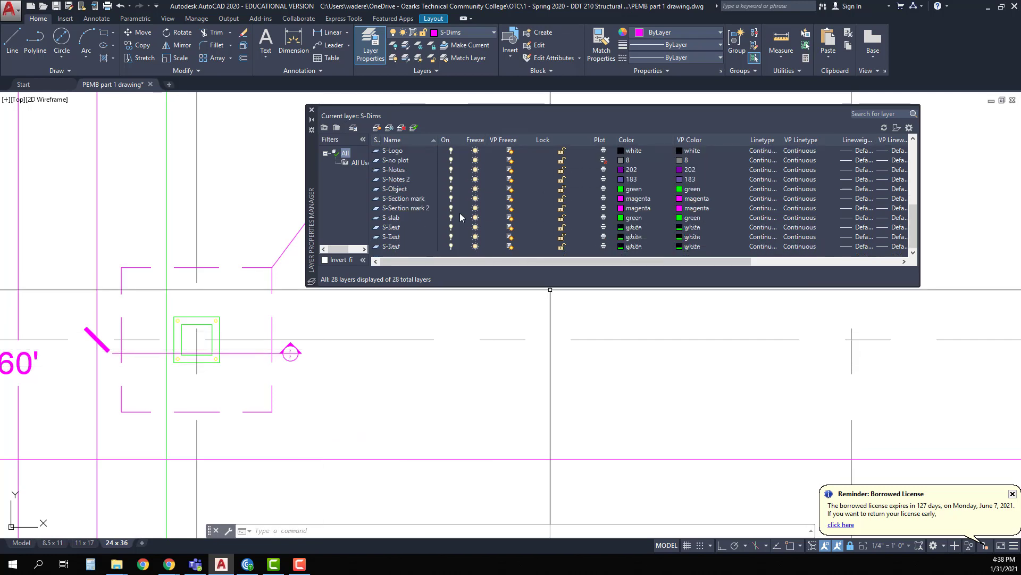
pyautogui.click(510, 208)
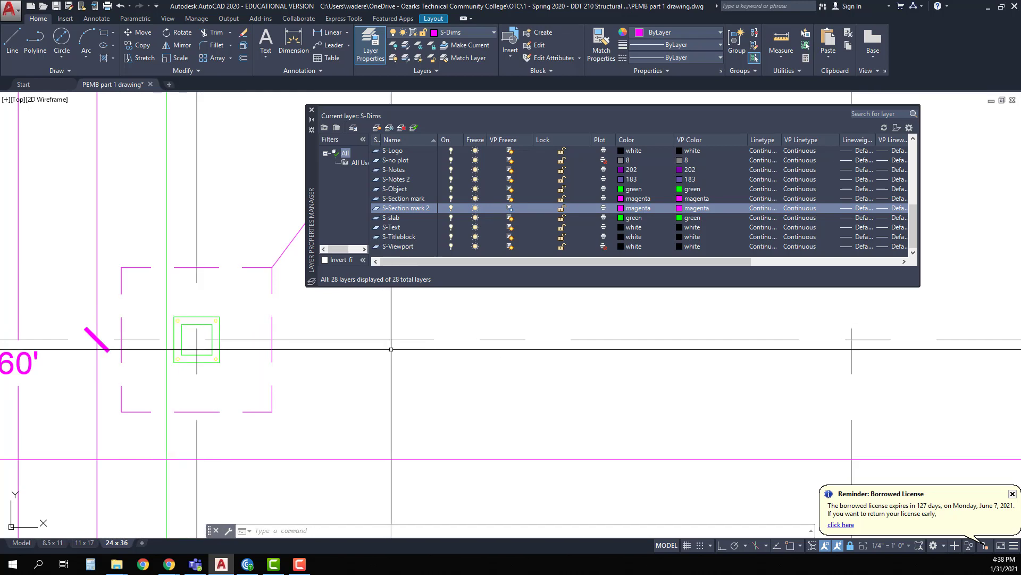
pyautogui.scroll(5, 414, 172)
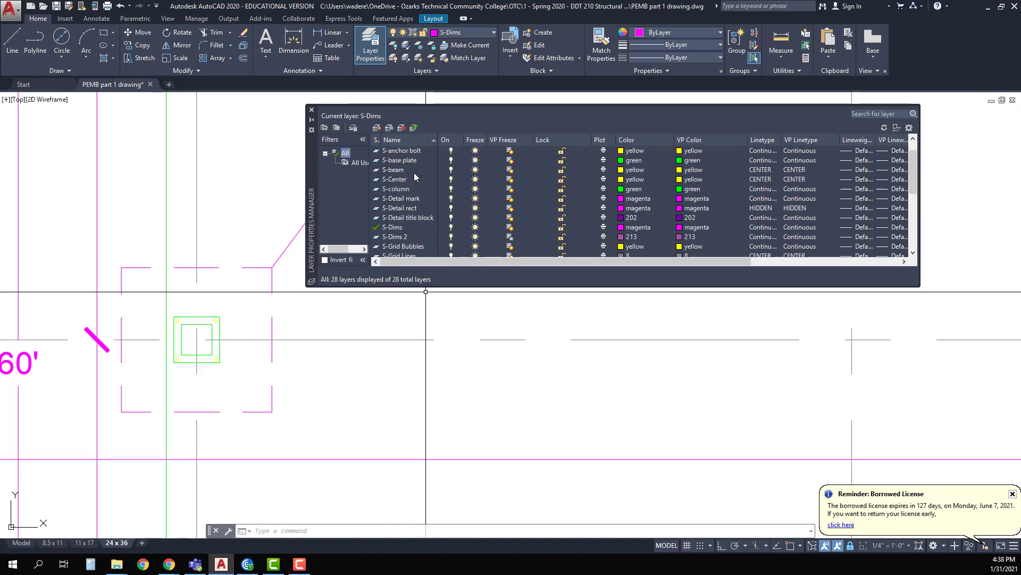
pyautogui.click(510, 161)
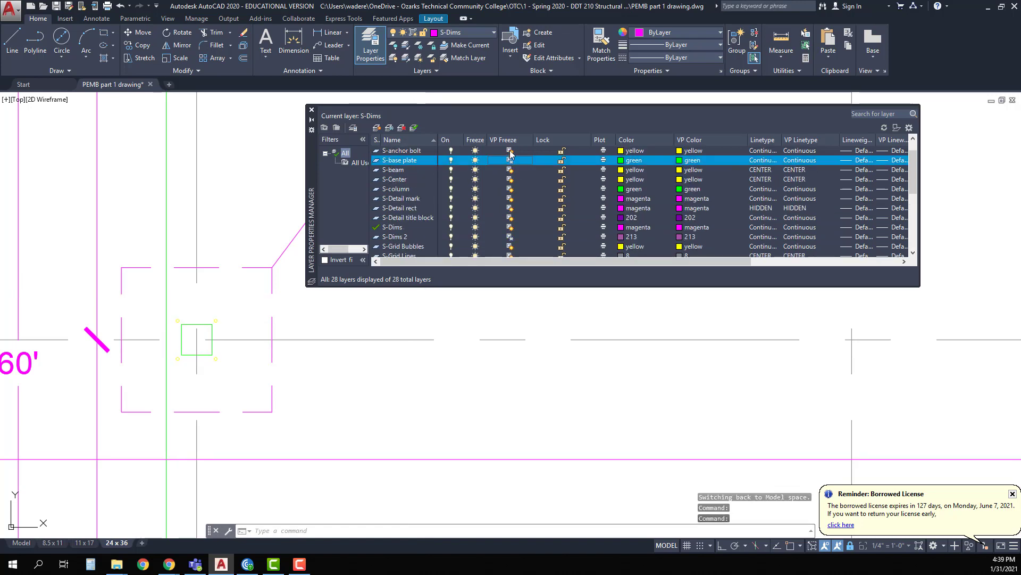
pyautogui.click(510, 152)
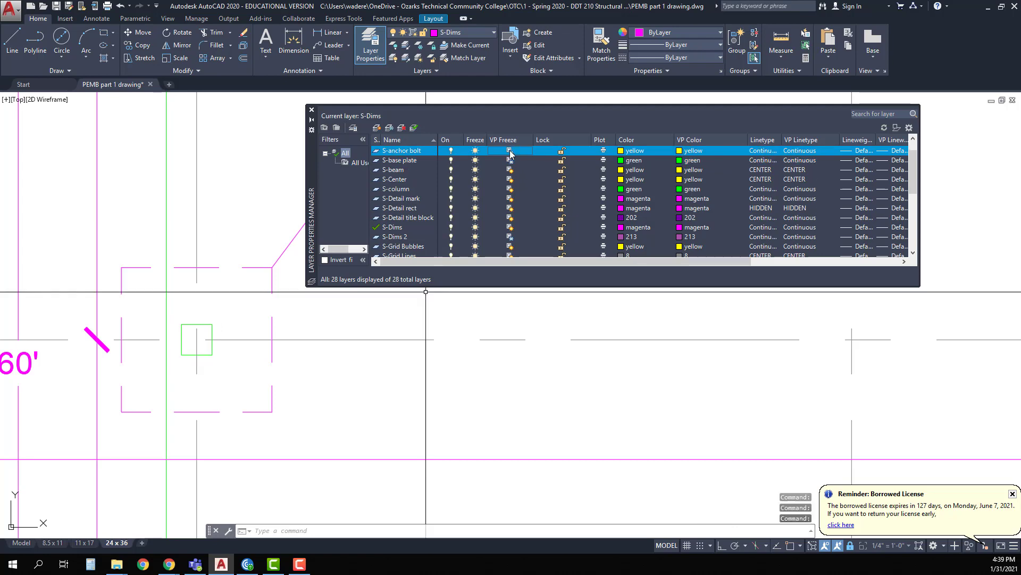
pyautogui.click(311, 110)
# Inspect the anchor bolt plan viewport around grid line B and its detail and section marks, then return to paper space
pyautogui.scroll(-10, 239, 269)
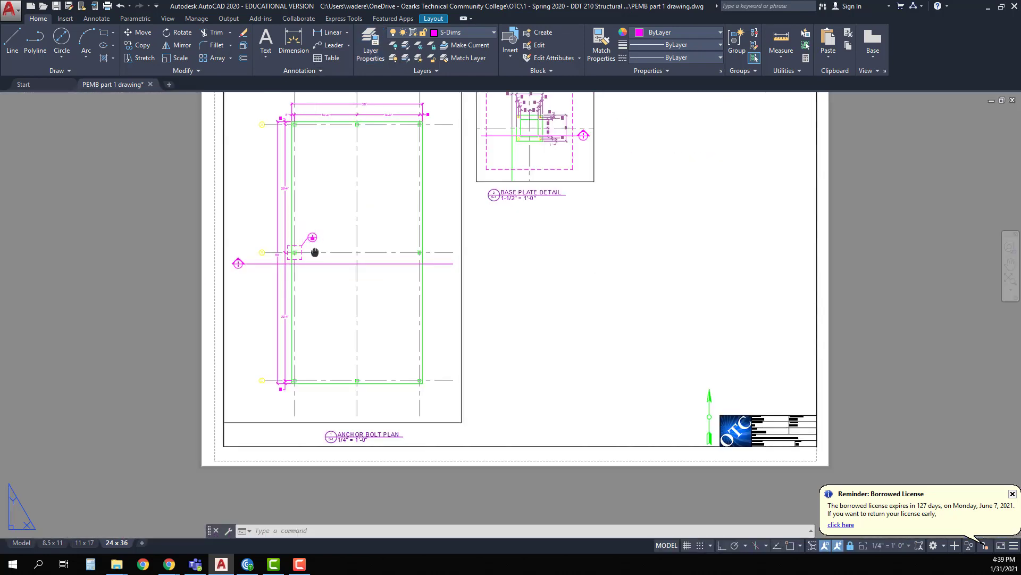
pyautogui.moveTo(259, 267); pyautogui.dragTo(233, 275, button='middle')
pyautogui.doubleClick(233, 275)
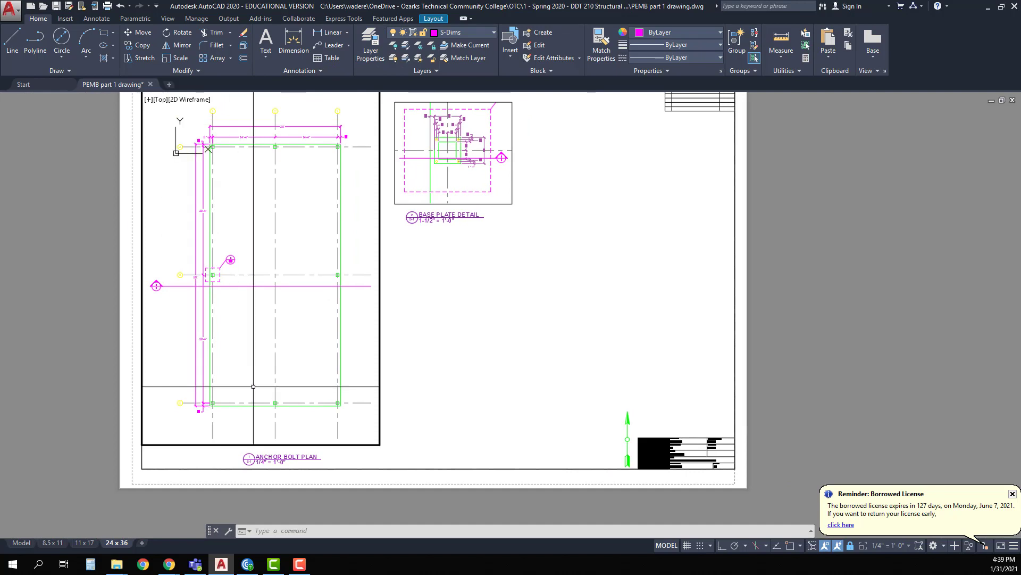
pyautogui.scroll(2, 227, 293)
pyautogui.scroll(2, 227, 297)
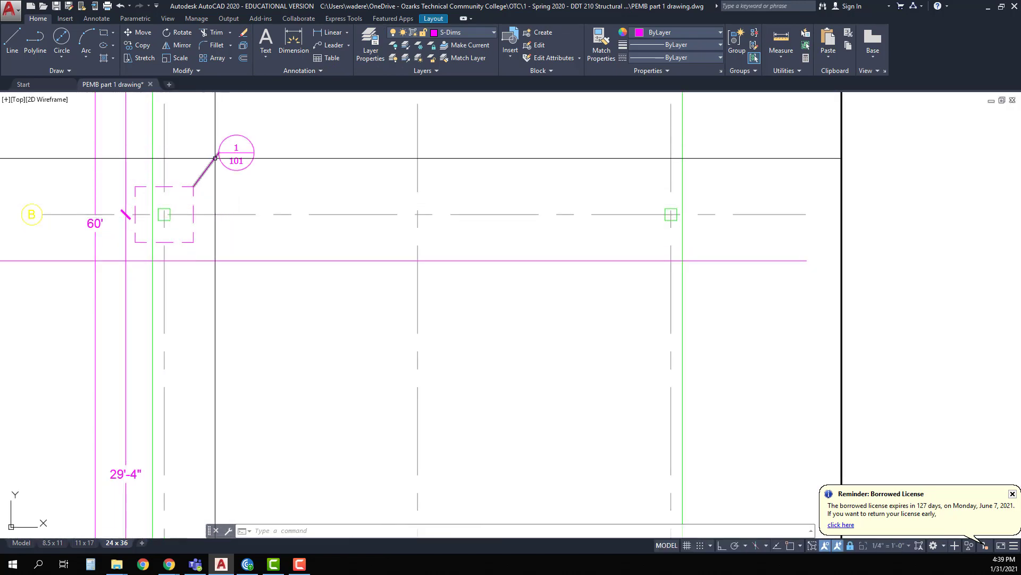
pyautogui.scroll(-2, 232, 208)
pyautogui.moveTo(232, 208); pyautogui.dragTo(357, 201, button='middle')
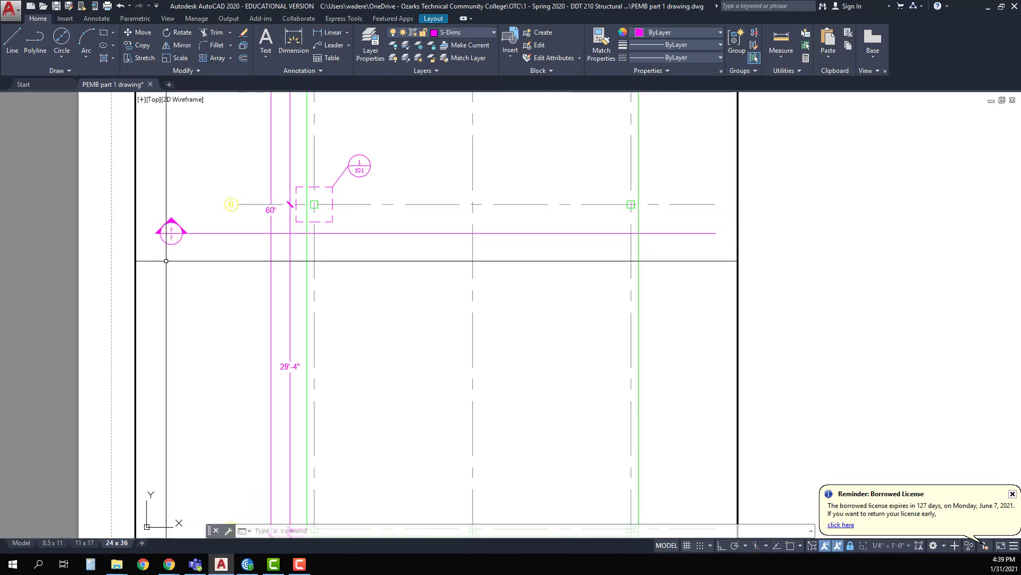
pyautogui.doubleClick(120, 243)
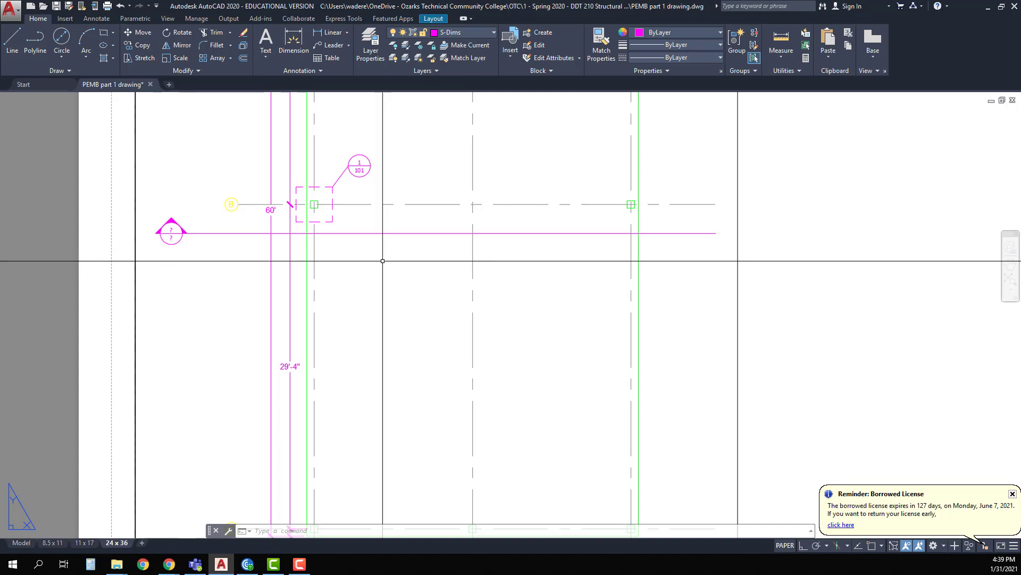
# Set the detail mark at grid line B in the anchor bolt plan to view number 2 and sheet number S-1
pyautogui.moveTo(296, 166); pyautogui.dragTo(207, 183, button='middle')
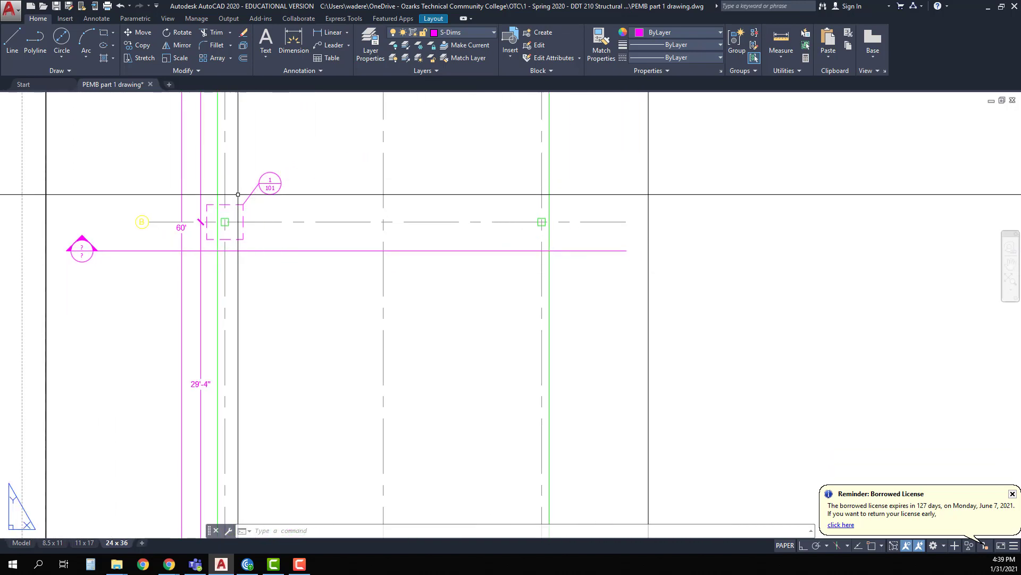
pyautogui.moveTo(516, 230); pyautogui.dragTo(312, 371, button='middle')
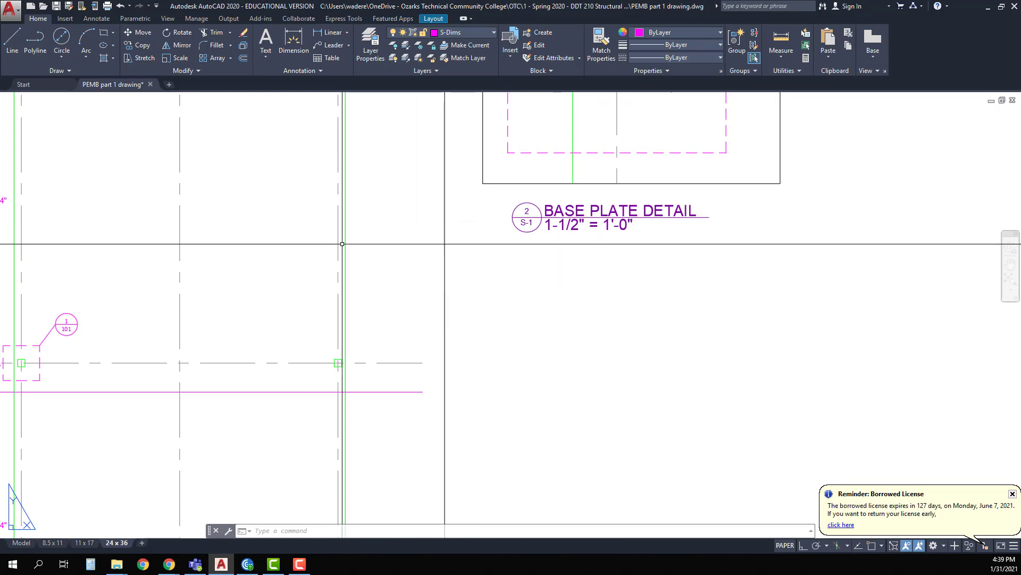
pyautogui.moveTo(267, 310); pyautogui.dragTo(495, 229, button='middle')
pyautogui.scroll(2, 305, 244)
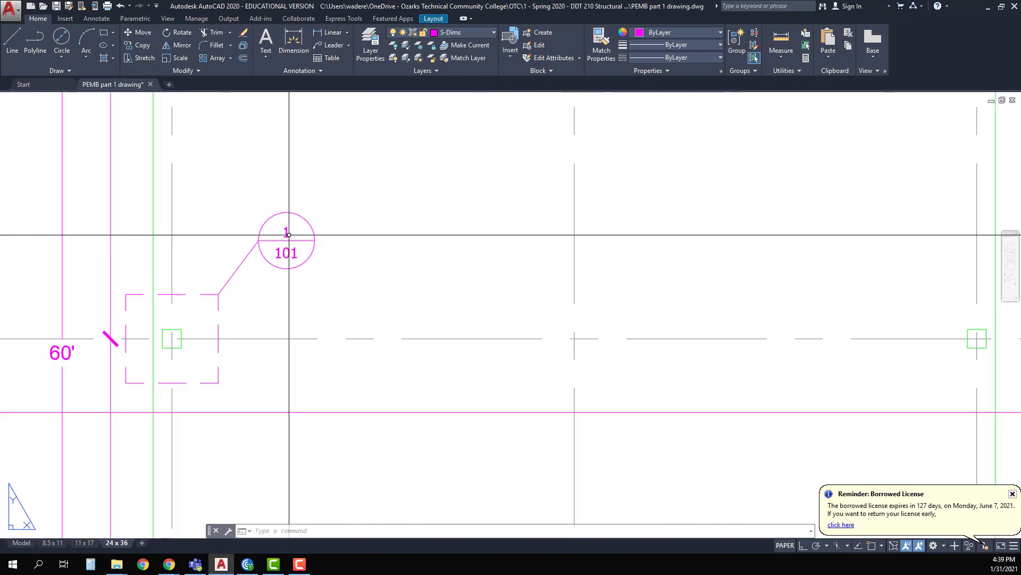
pyautogui.scroll(2, 287, 234)
pyautogui.doubleClick(287, 232)
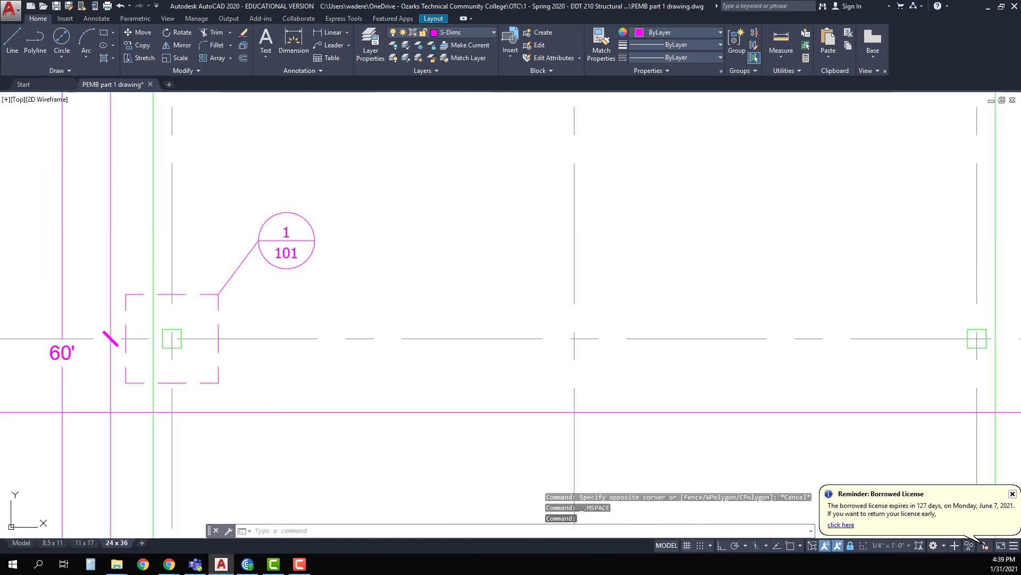
pyautogui.doubleClick(287, 232)
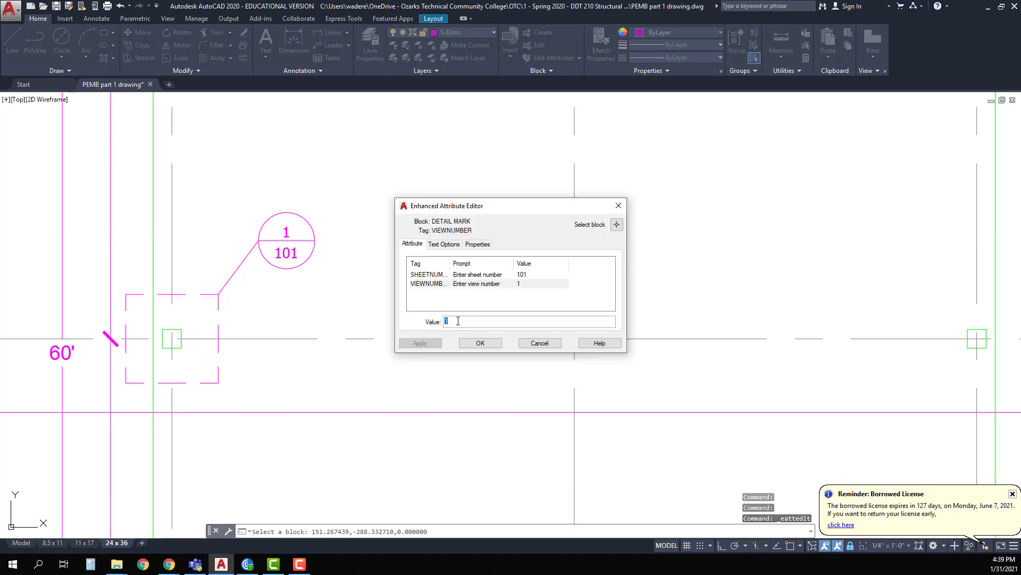
pyautogui.click(523, 274)
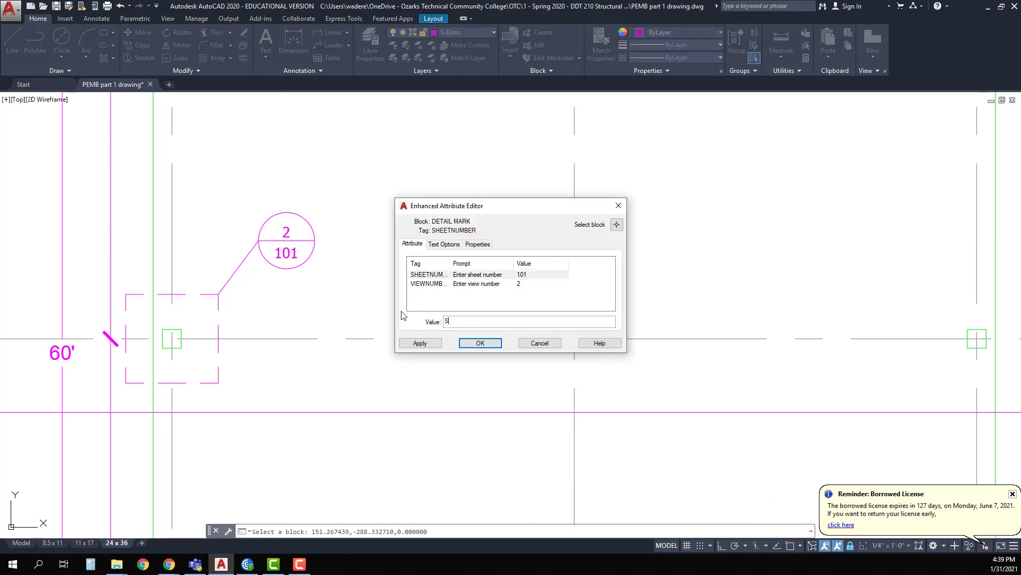
pyautogui.click(479, 344)
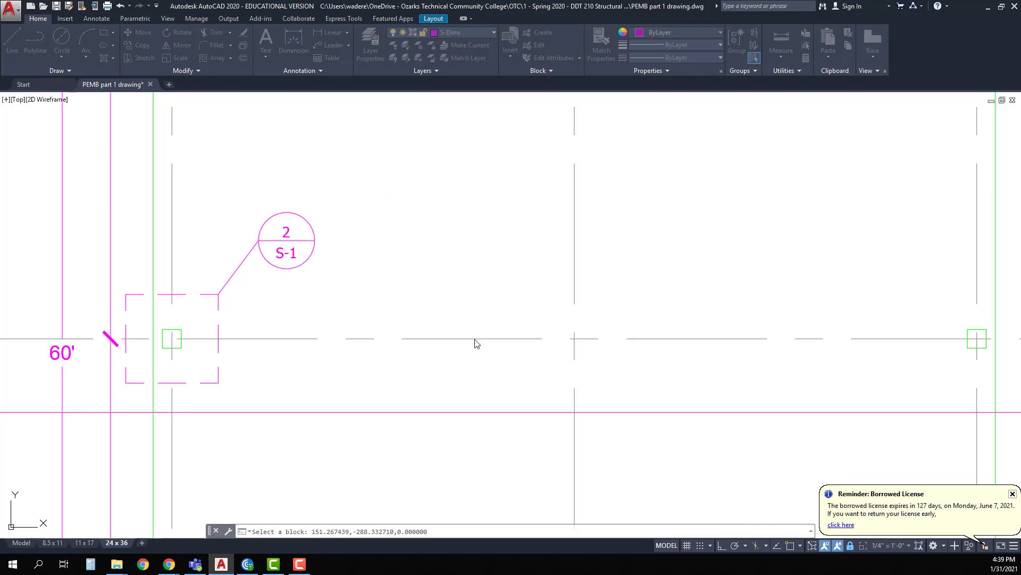
pyautogui.scroll(-10, 349, 276)
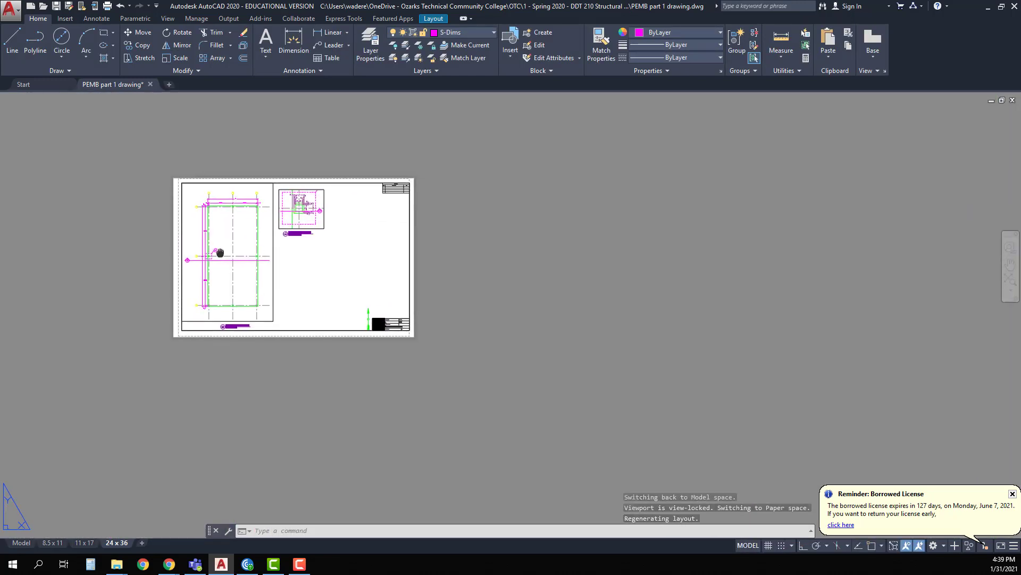
# Freeze the S-Detail mark and S-Detail rect layers in the base plate detail viewport only and return to paper space
pyautogui.scroll(4, 381, 298)
pyautogui.press('Escape')
pyautogui.press('Escape')
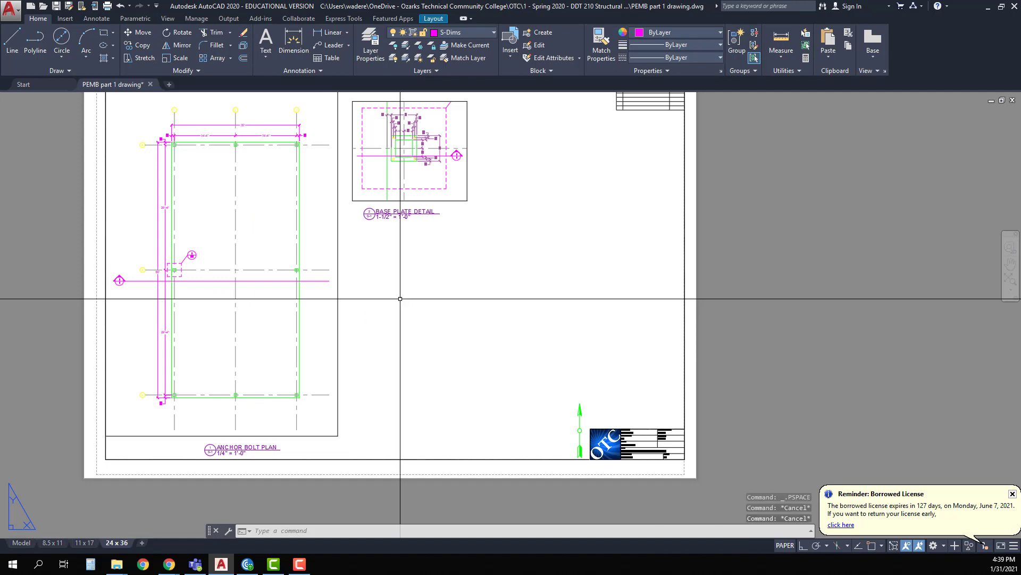
pyautogui.moveTo(449, 255); pyautogui.dragTo(331, 215, button='middle')
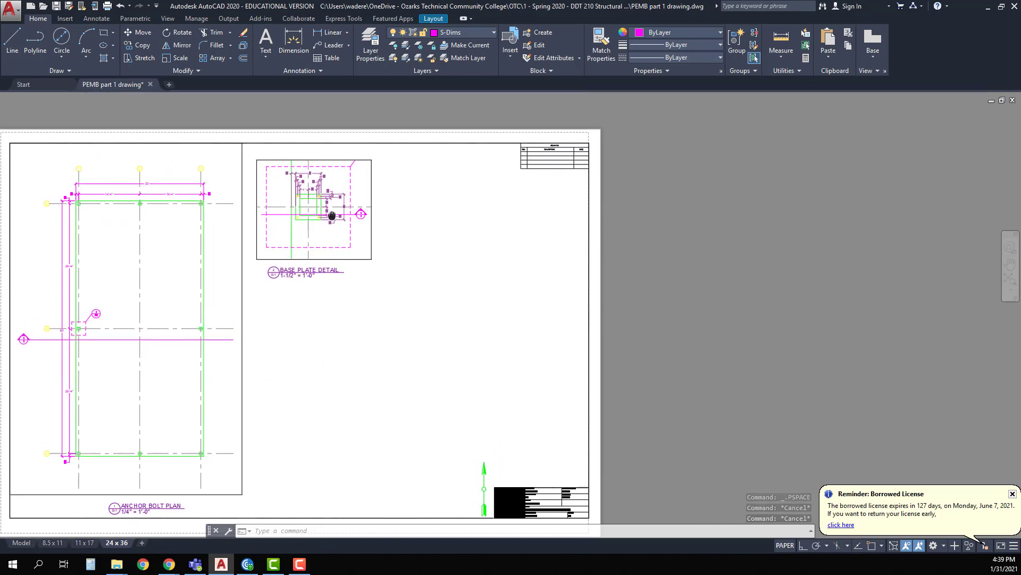
pyautogui.scroll(4, 319, 213)
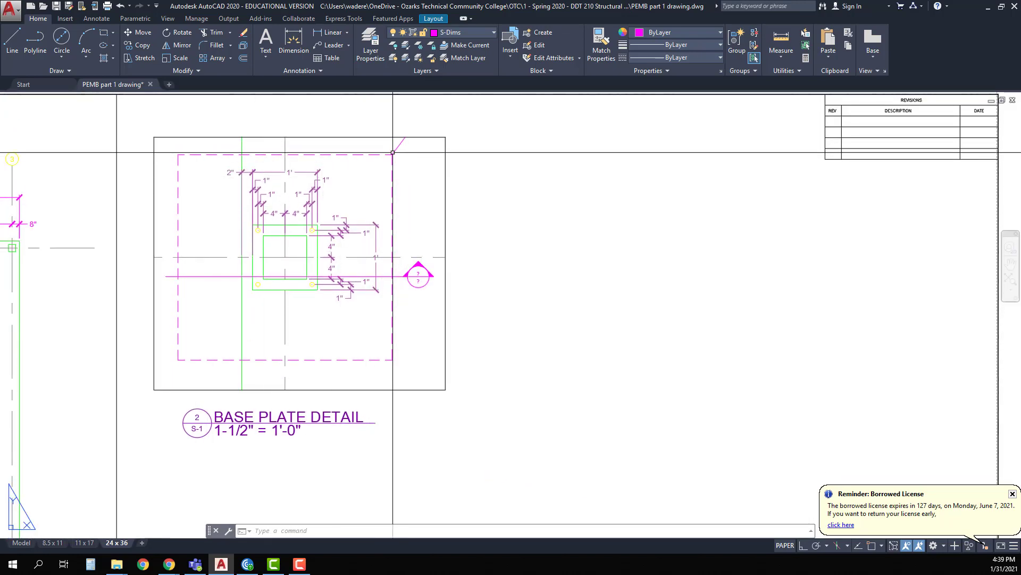
pyautogui.click(324, 169)
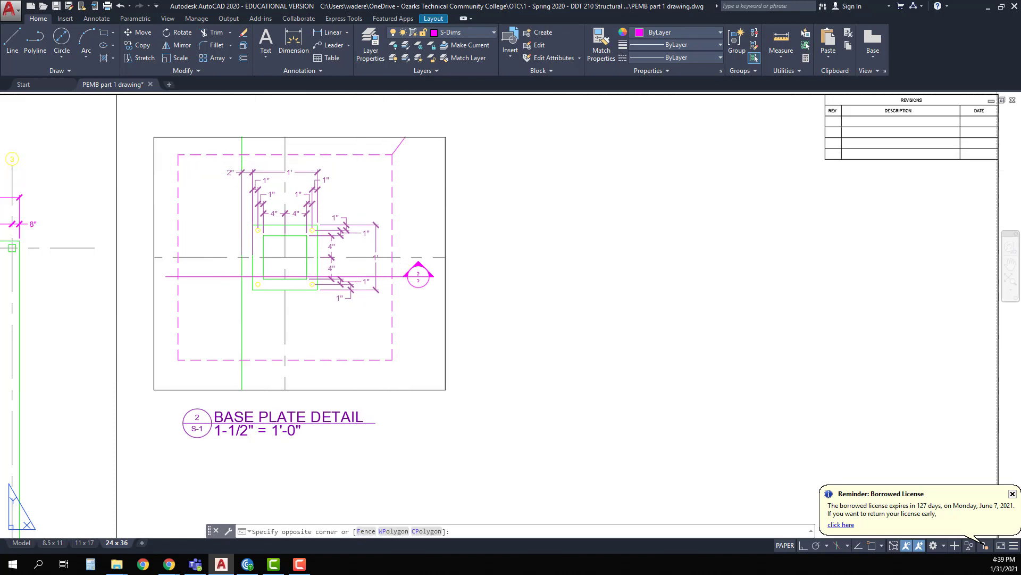
pyautogui.doubleClick(358, 169)
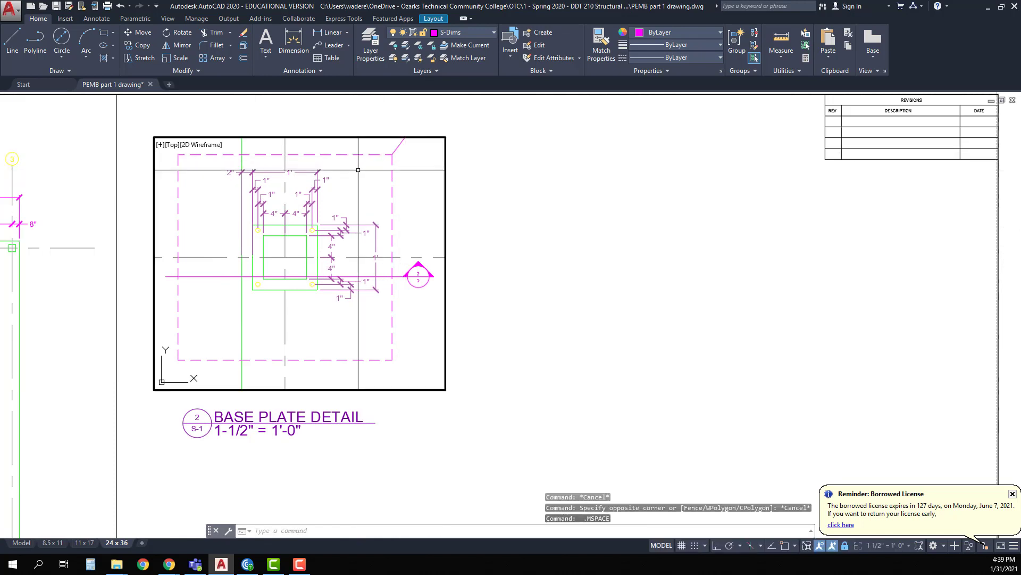
pyautogui.click(373, 40)
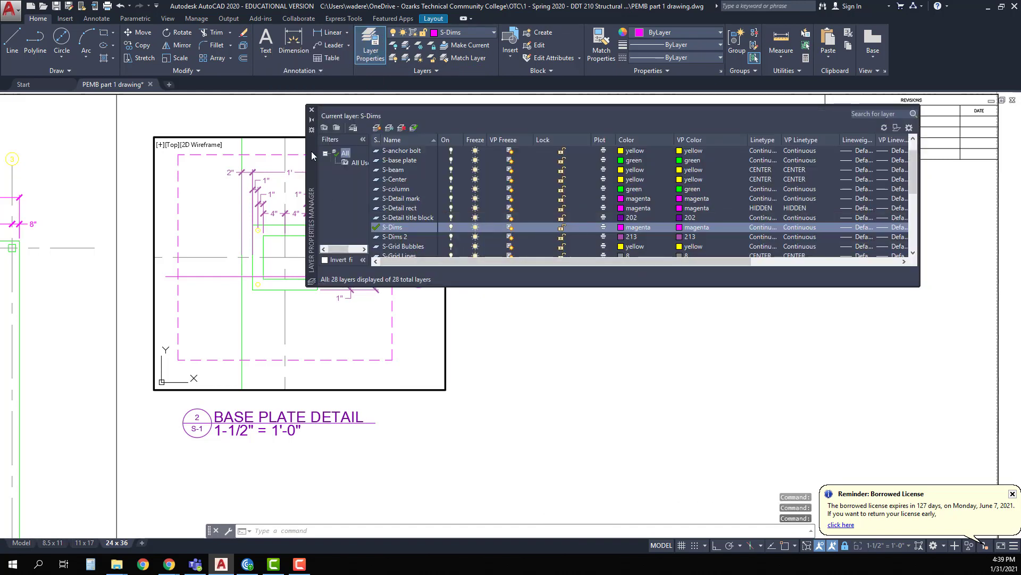
pyautogui.moveTo(311, 151); pyautogui.dragTo(371, 162)
pyautogui.click(461, 207)
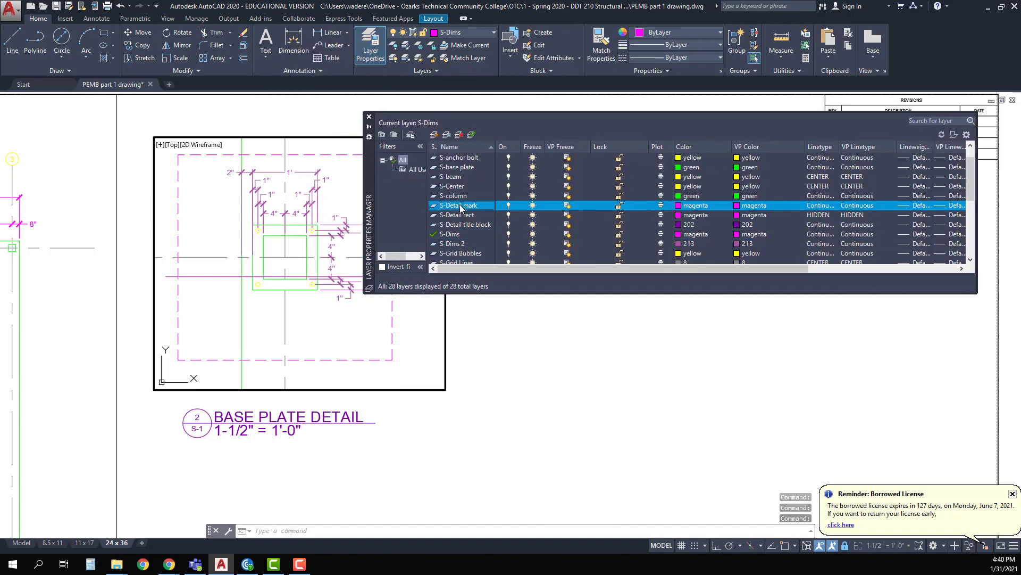
pyautogui.click(569, 216)
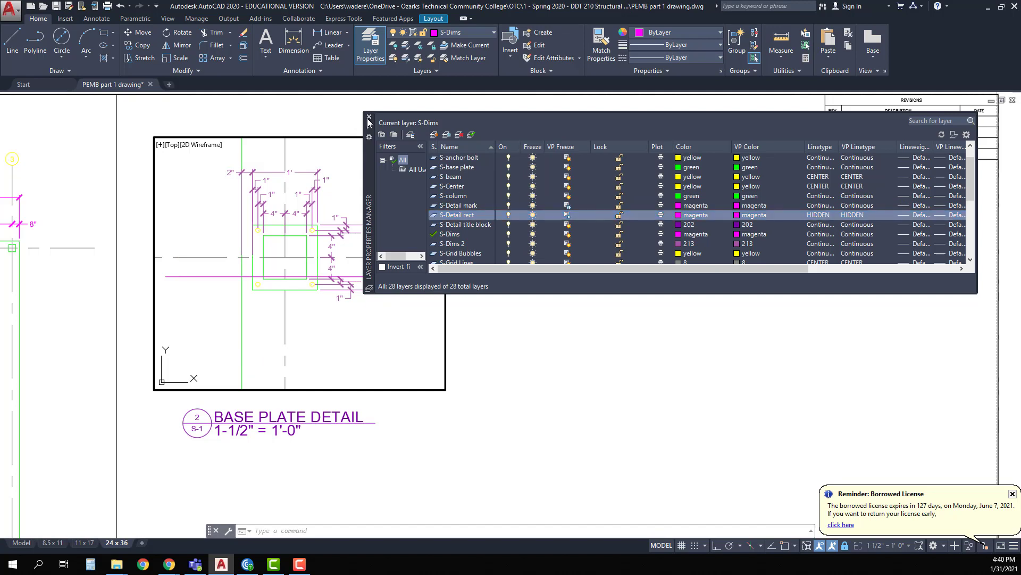
pyautogui.moveTo(365, 154); pyautogui.dragTo(463, 168)
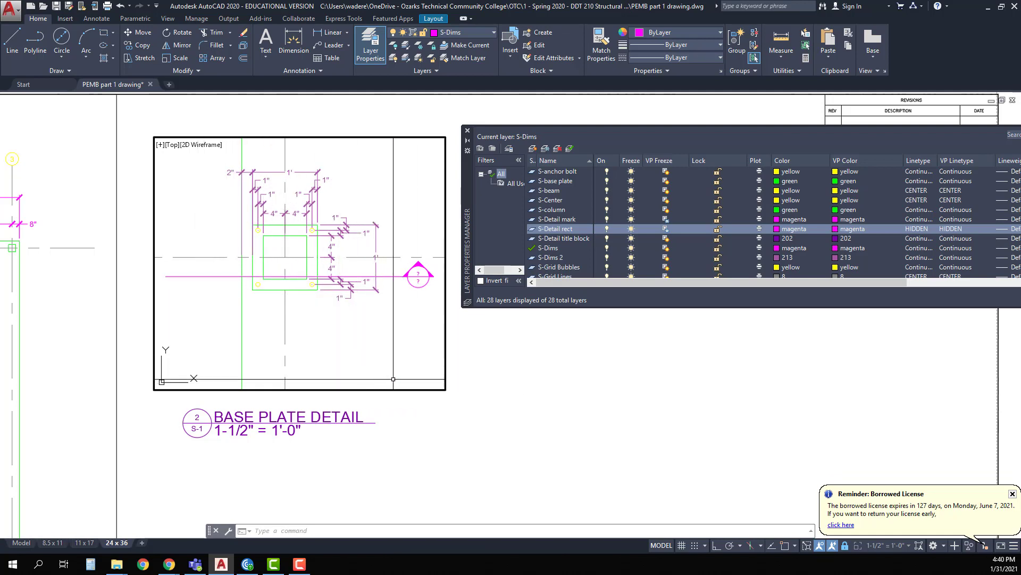
pyautogui.doubleClick(553, 401)
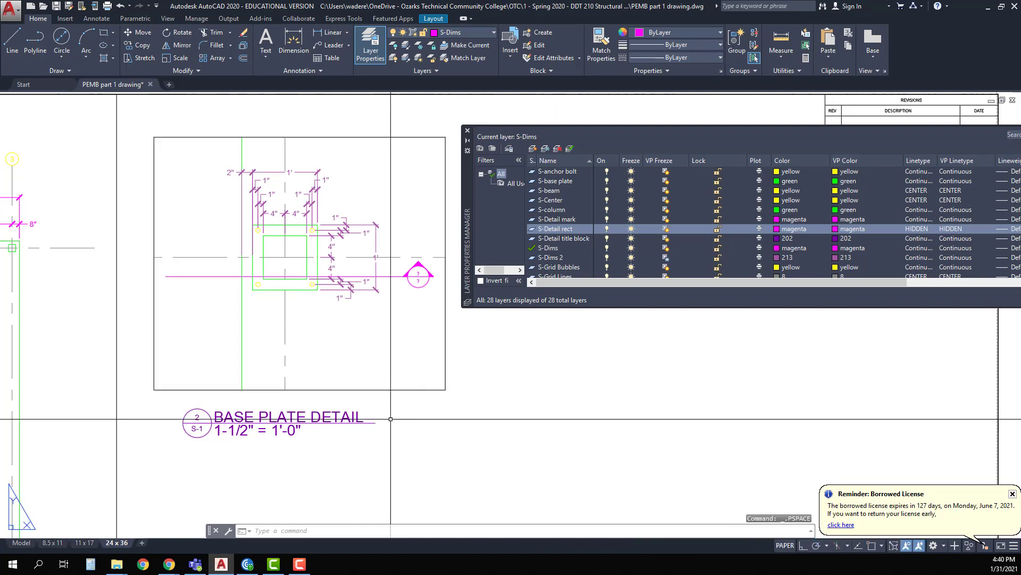
# Stretch the base plate detail viewport's lower edge straight up about 3/4 inch together with its title, using Ortho
pyautogui.click(142, 58)
pyautogui.click(475, 447)
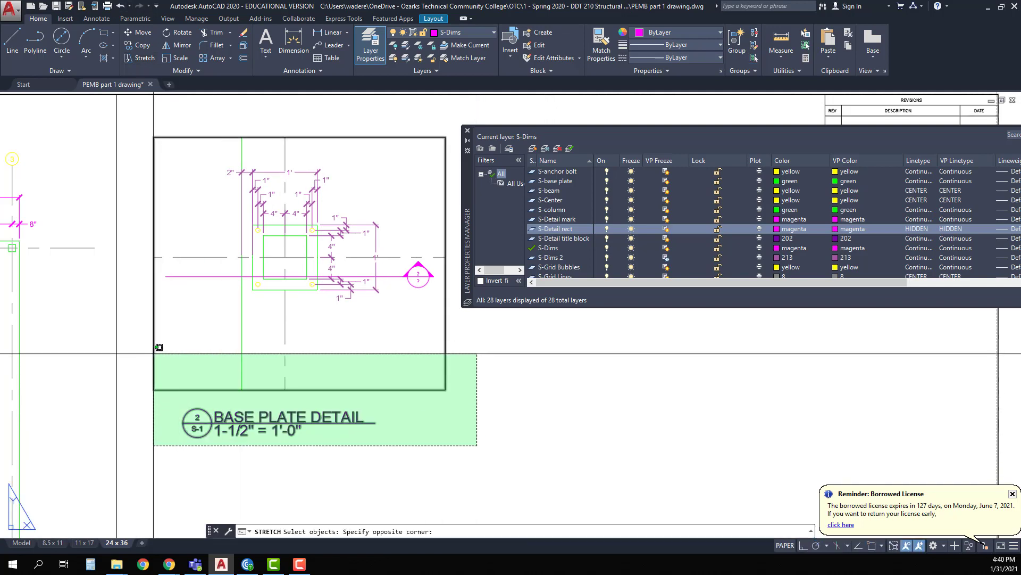
pyautogui.click(145, 352)
pyautogui.press('Return')
pyautogui.click(508, 419)
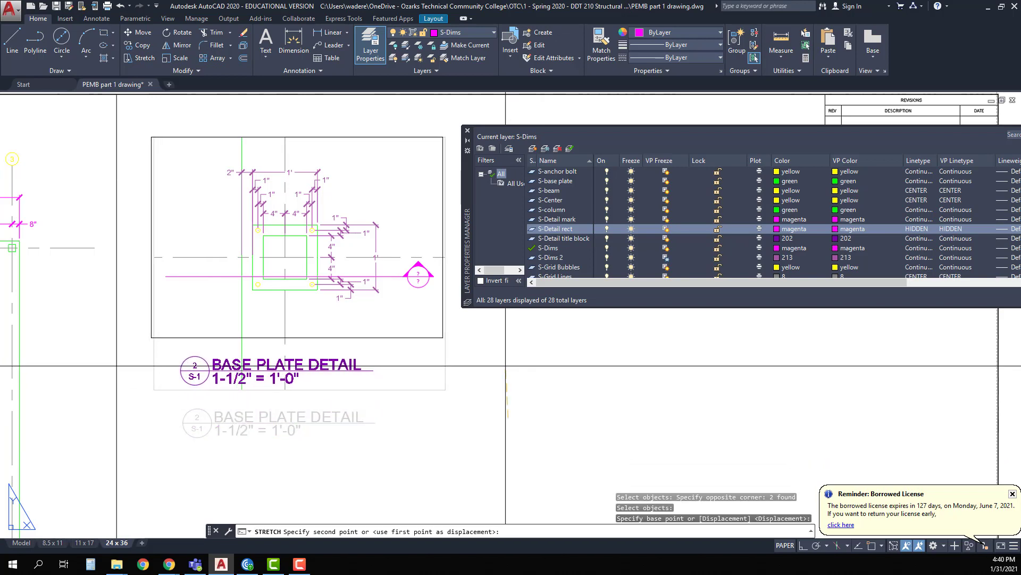
pyautogui.press('F8')
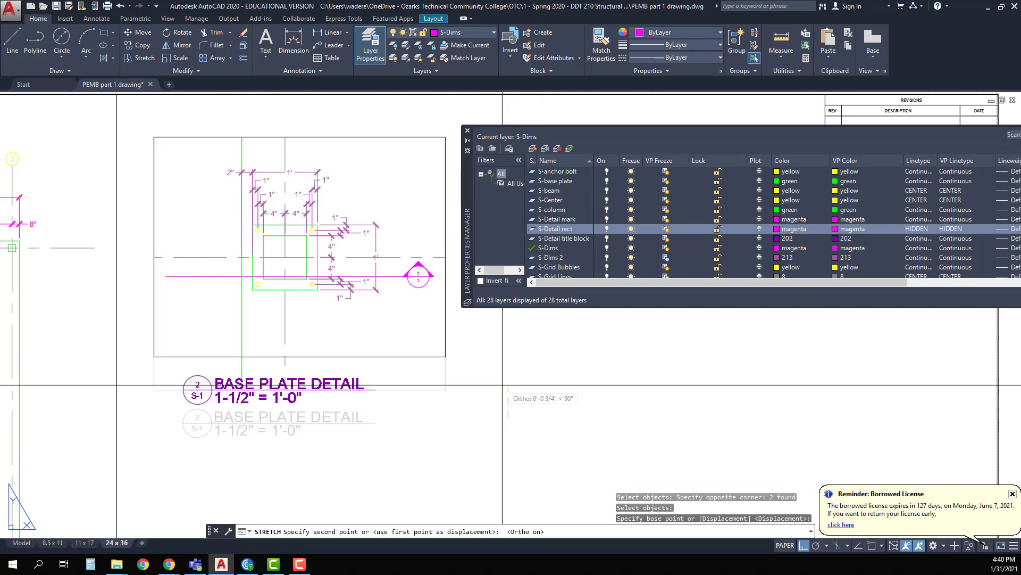
pyautogui.click(506, 385)
# Stretch the left edge of the base plate detail viewport slightly inward, keeping its drawing and title in place
pyautogui.rightClick(167, 187)
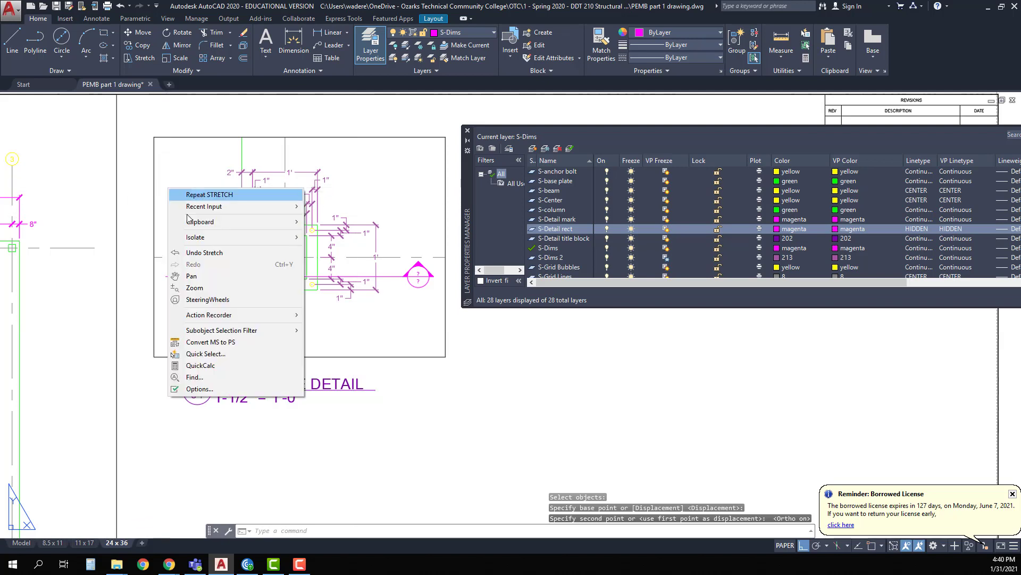
pyautogui.click(204, 196)
pyautogui.click(155, 108)
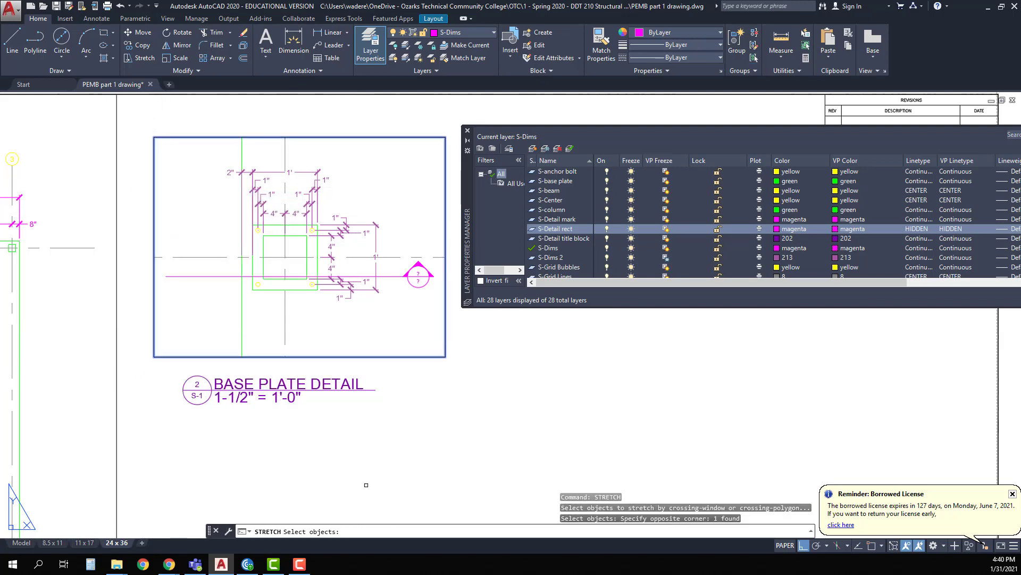
pyautogui.press('Return')
pyautogui.click(274, 453)
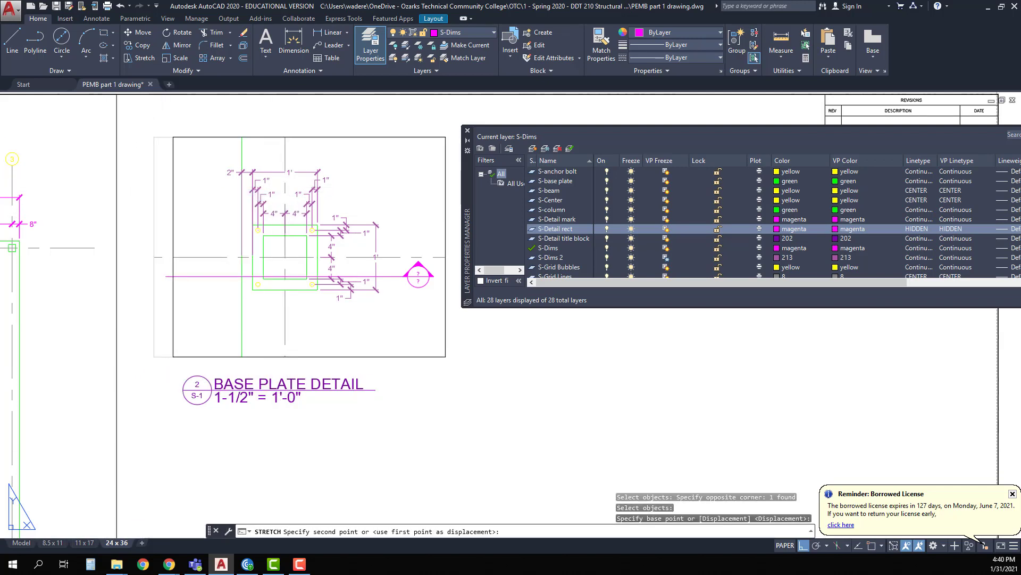
pyautogui.click(293, 452)
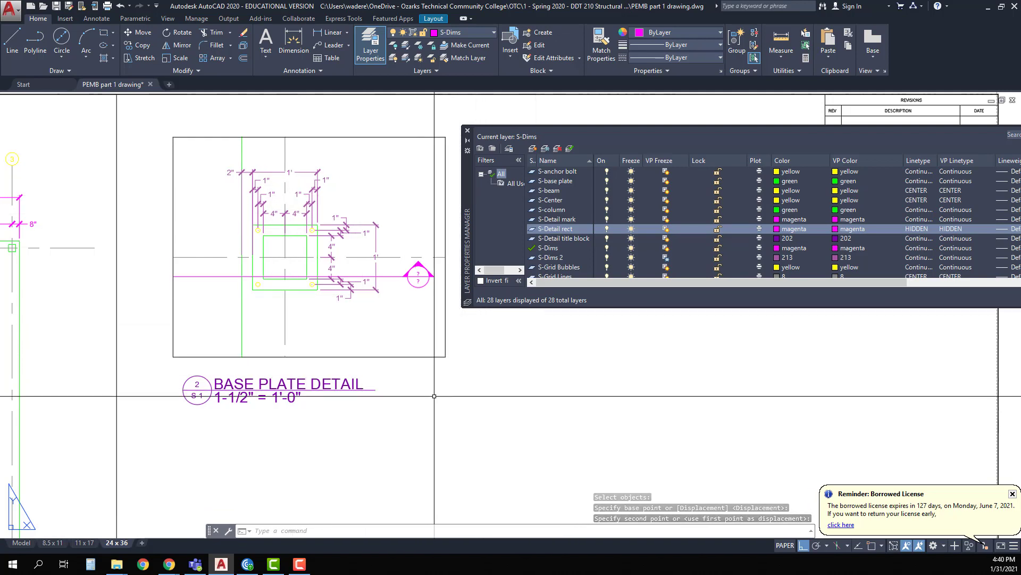
pyautogui.scroll(-6, 455, 375)
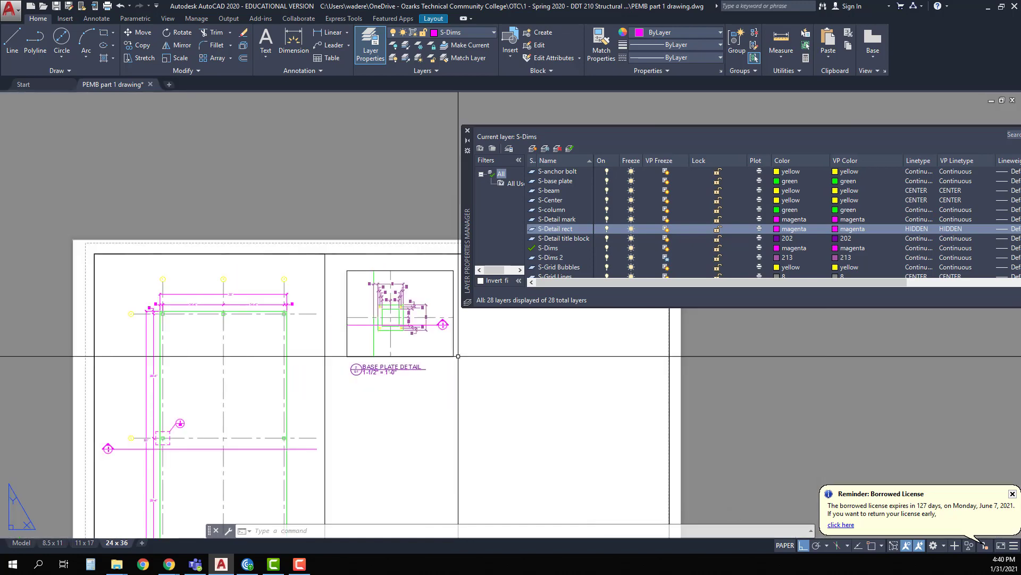
pyautogui.scroll(2, 296, 292)
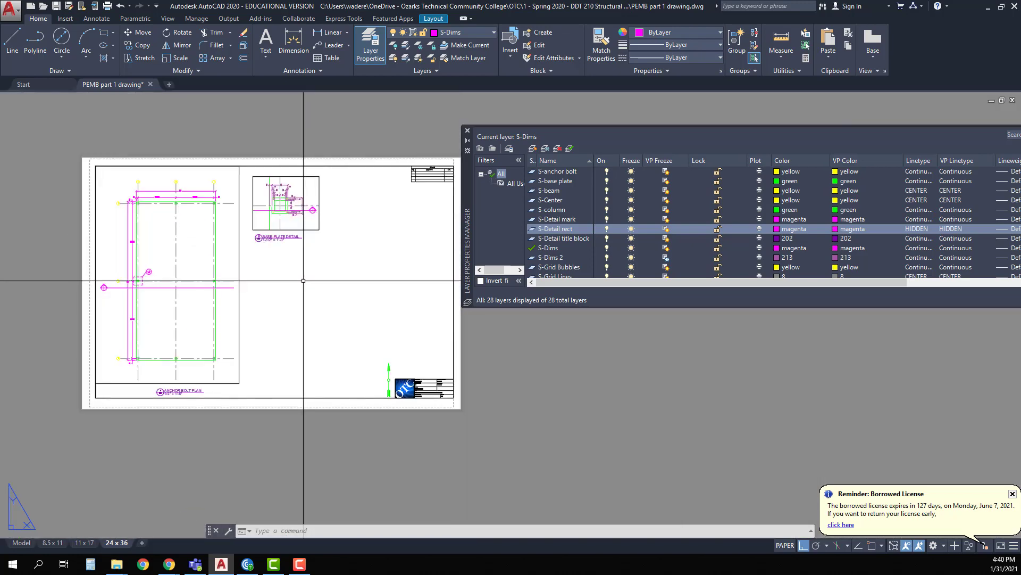
pyautogui.scroll(1, 296, 292)
pyautogui.scroll(-1, 297, 292)
pyautogui.moveTo(302, 283); pyautogui.dragTo(290, 282, button='middle')
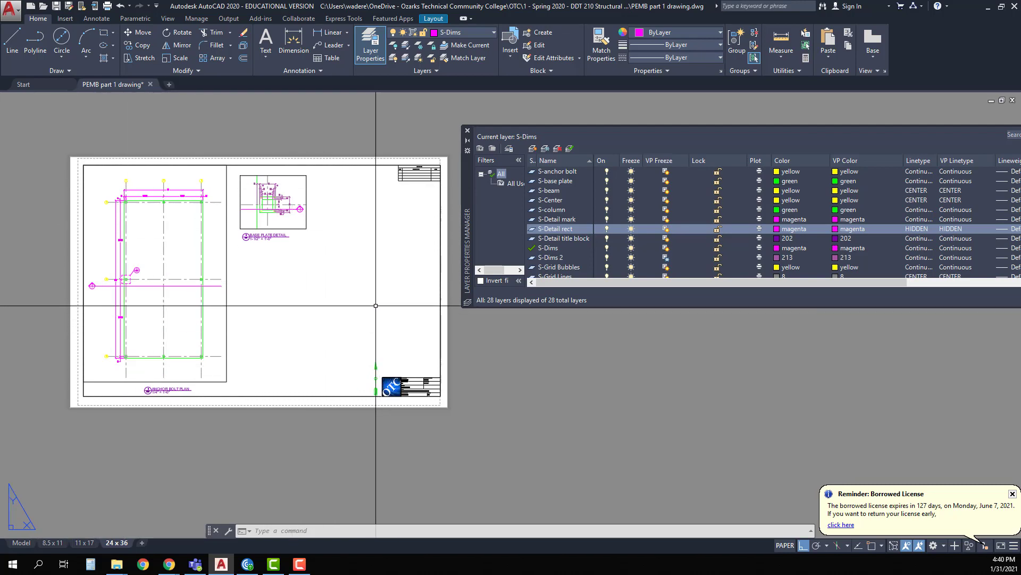
# Preview a single-sheet plot of the layout using Adobe PDF and MONOCHROME WITH LINEWEIGHTS.ctb, and cancel without plotting
pyautogui.click(107, 7)
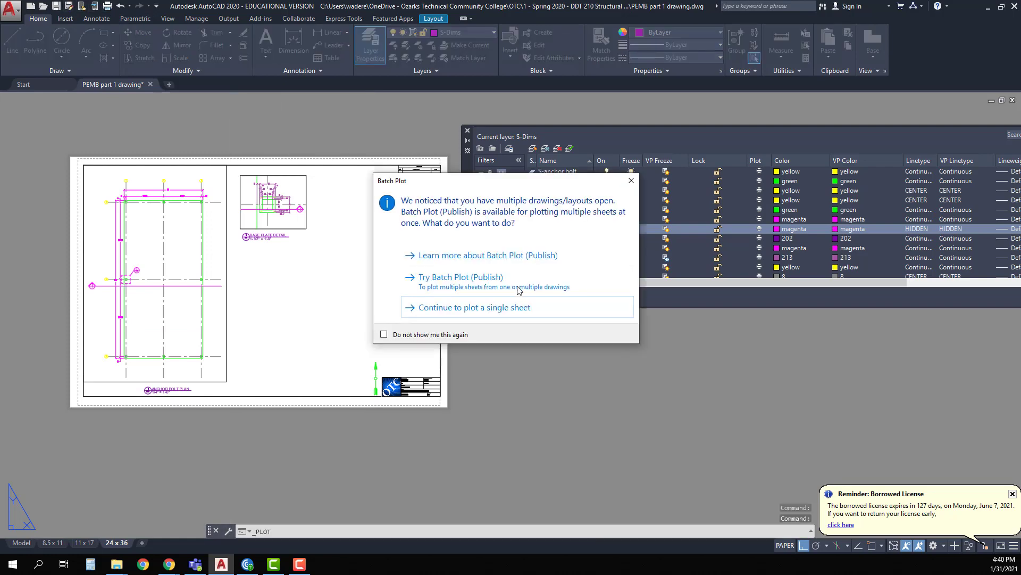
pyautogui.click(448, 308)
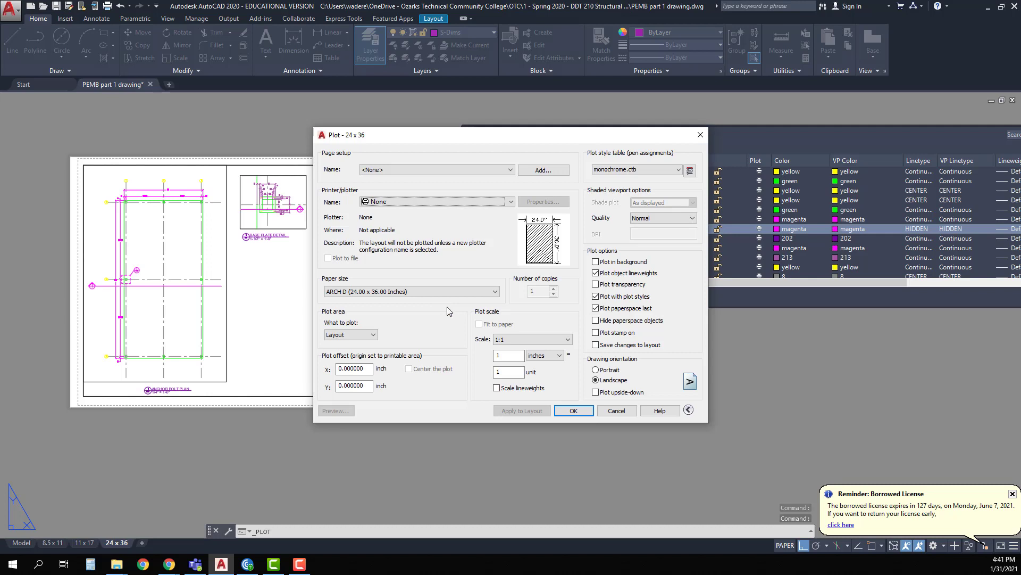
pyautogui.click(511, 201)
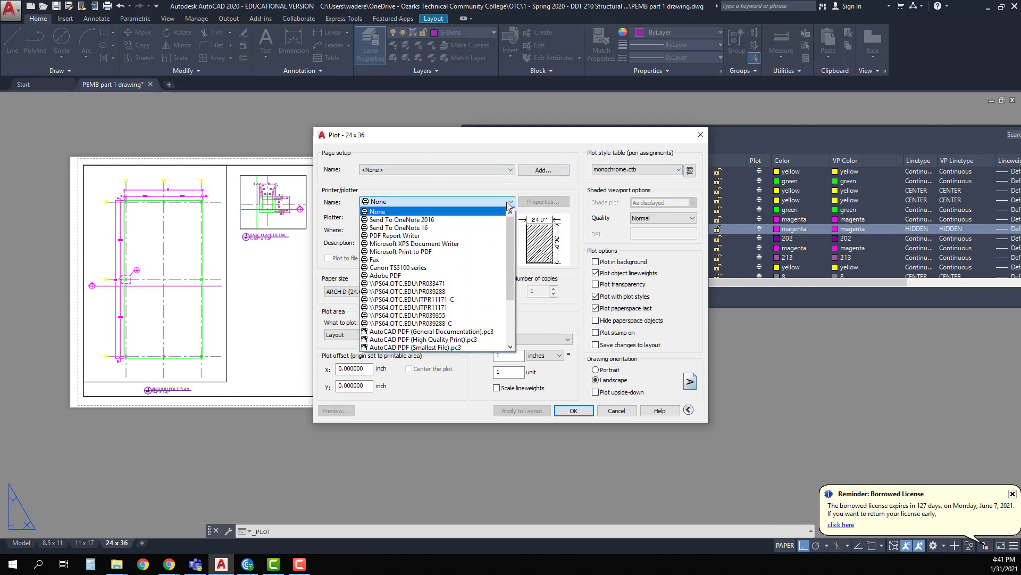
pyautogui.click(400, 275)
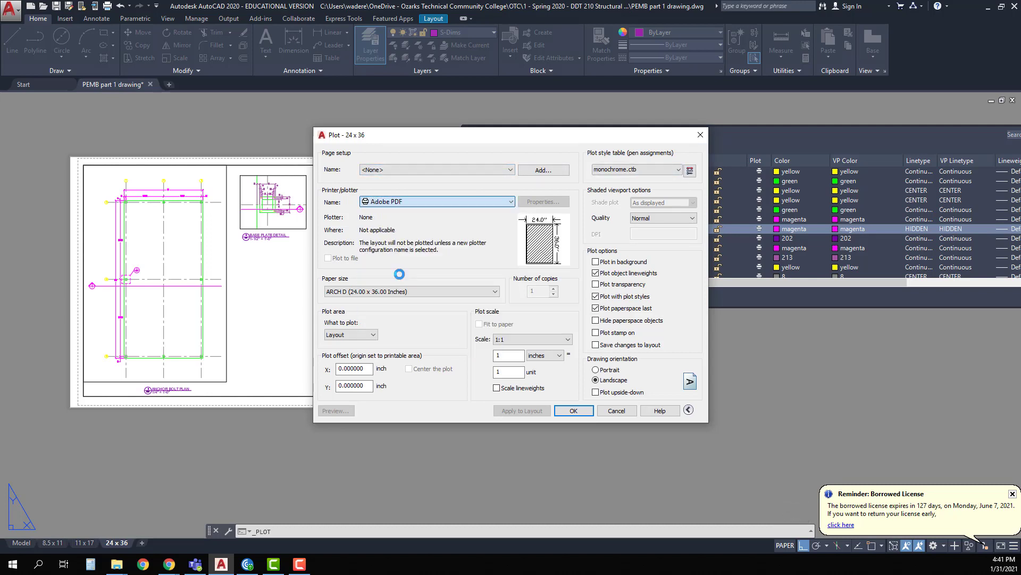
pyautogui.click(679, 169)
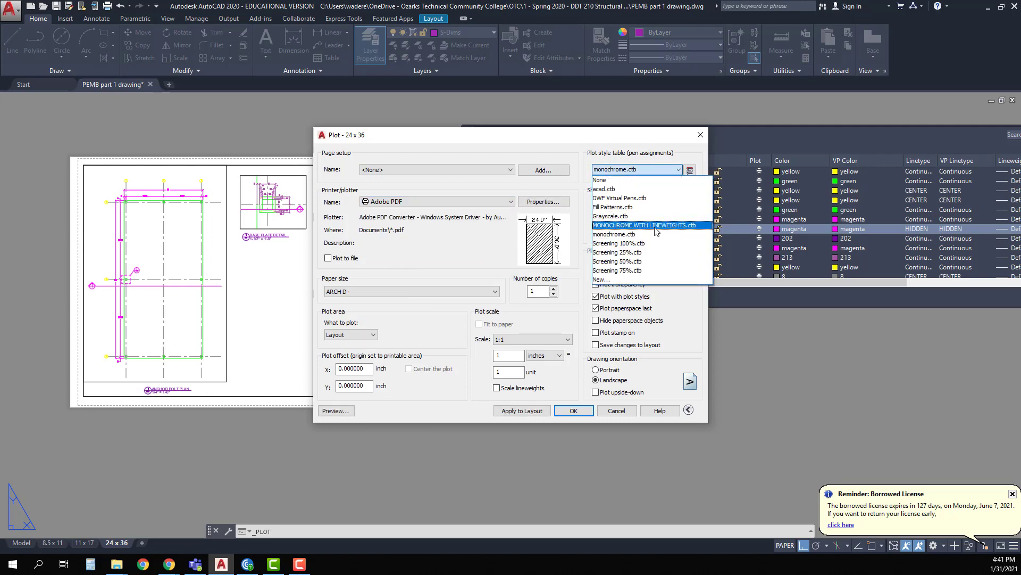
pyautogui.click(656, 226)
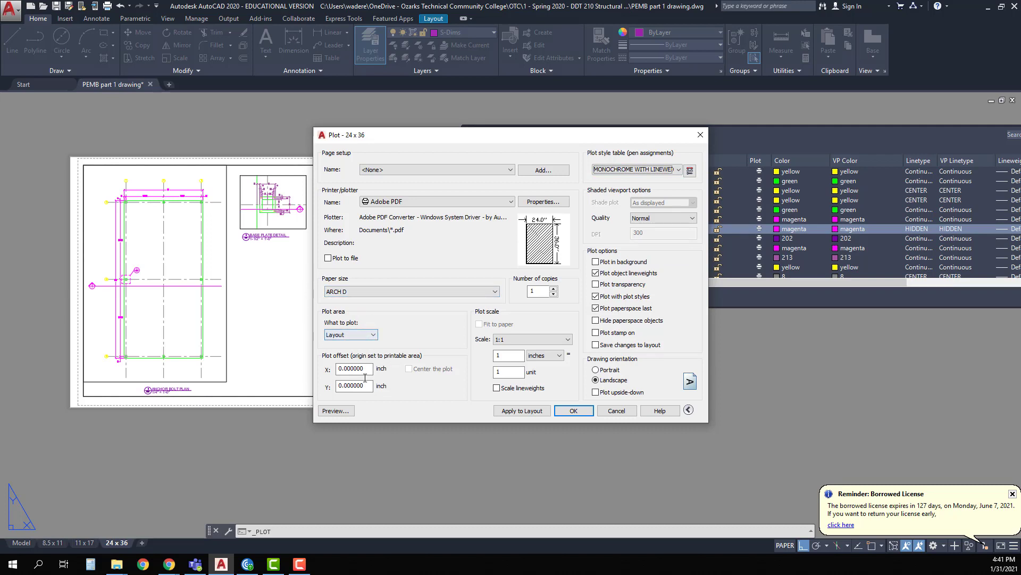
pyautogui.click(335, 410)
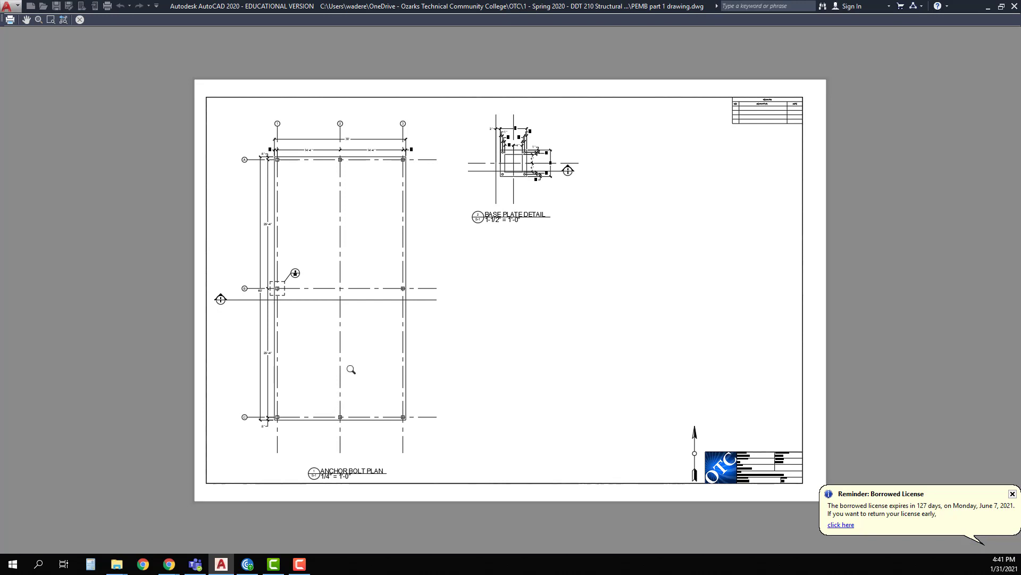
pyautogui.rightClick(363, 279)
pyautogui.click(394, 289)
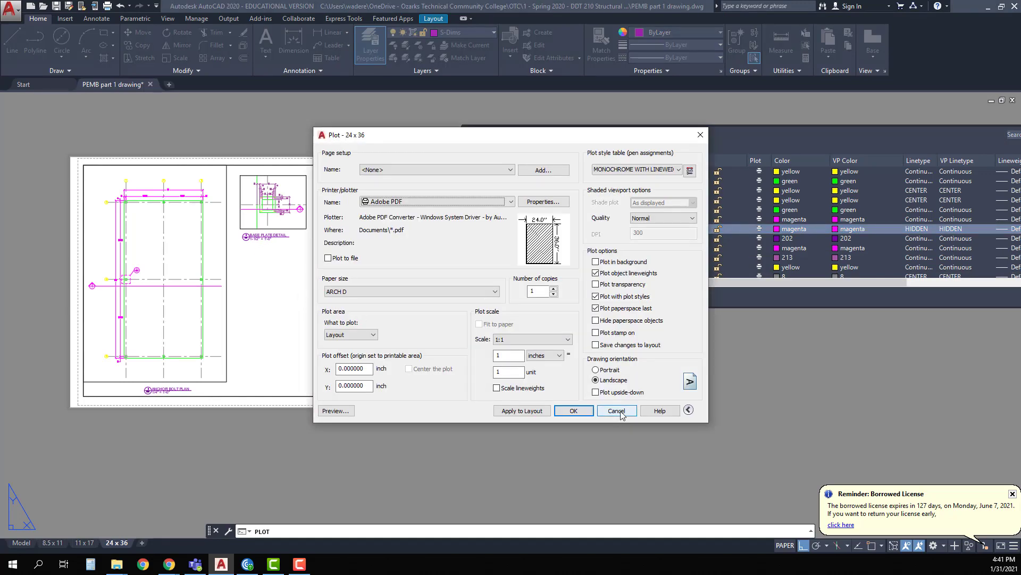
pyautogui.click(617, 411)
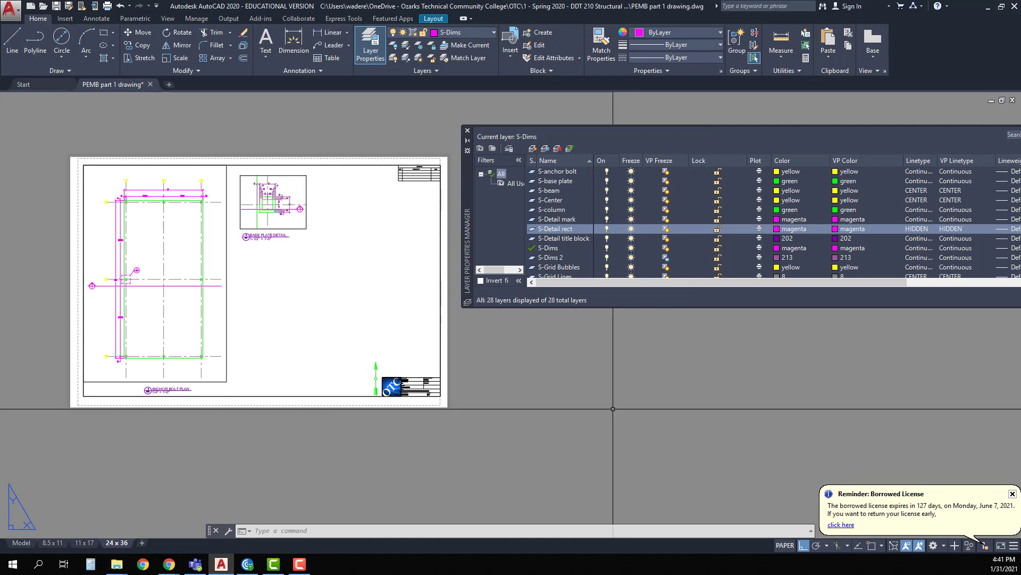
# Save the PEMB part 1 drawing and close the layer manager
pyautogui.click(60, 7)
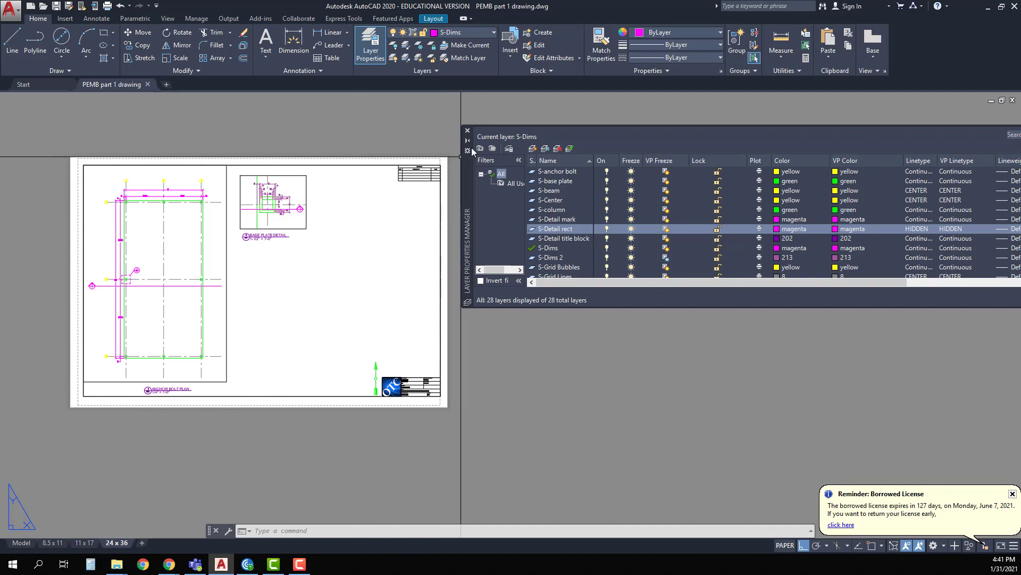
pyautogui.click(468, 131)
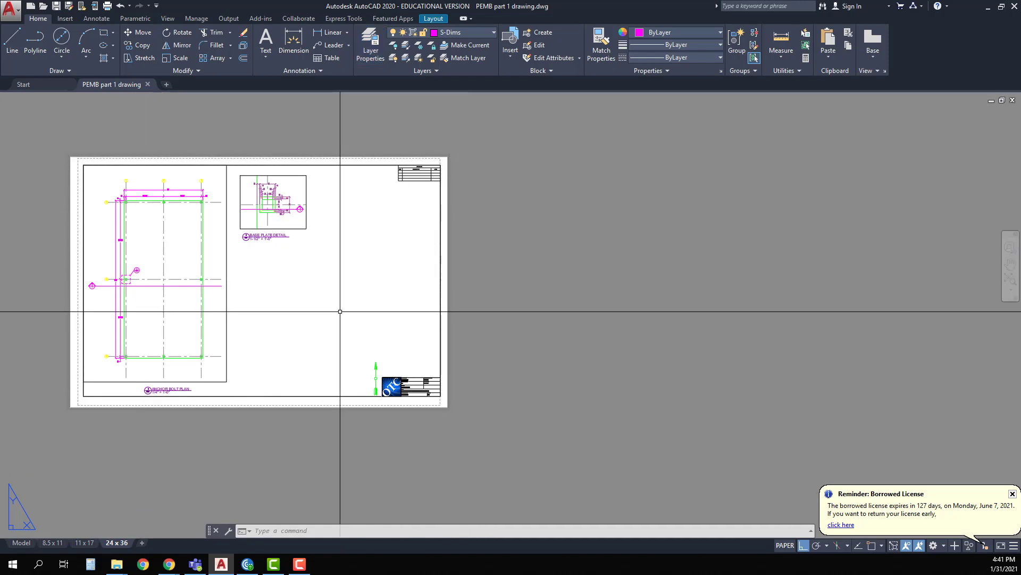
pyautogui.moveTo(285, 280); pyautogui.dragTo(452, 298, button='middle')
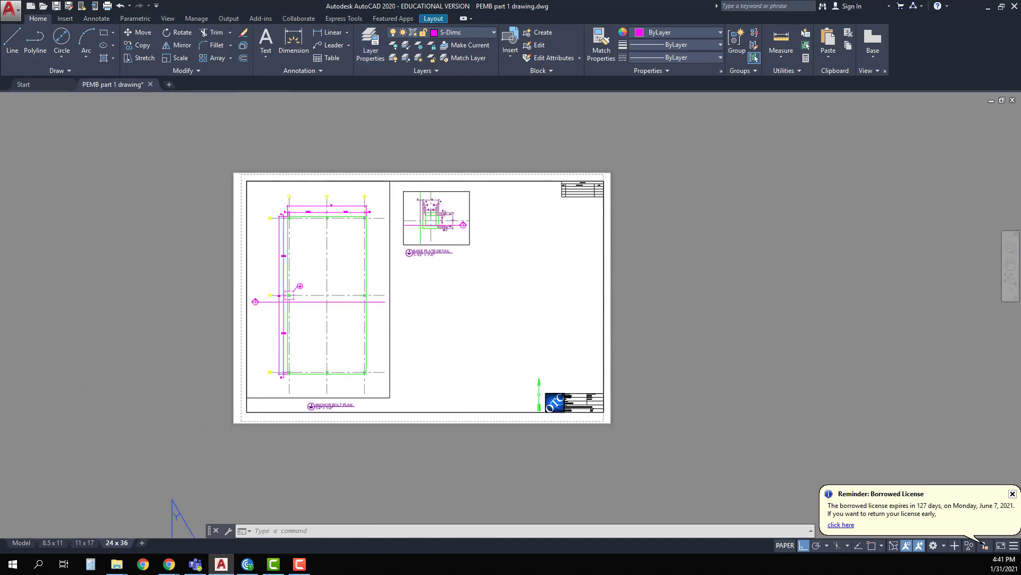